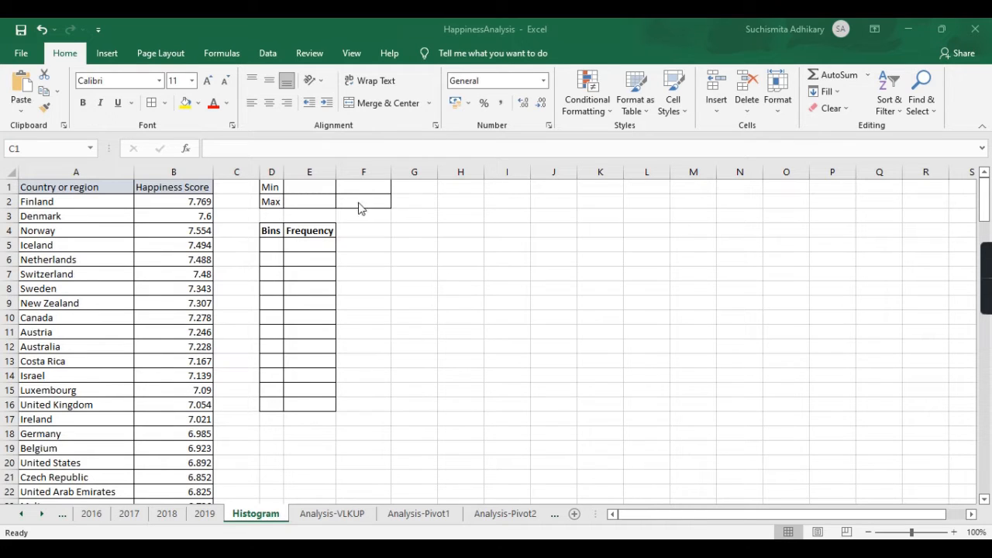
# Step: Calculate the minimum happiness score in E1 with the formula =MIN(B2:B157)
pyautogui.click(311, 184)
pyautogui.click(311, 184)
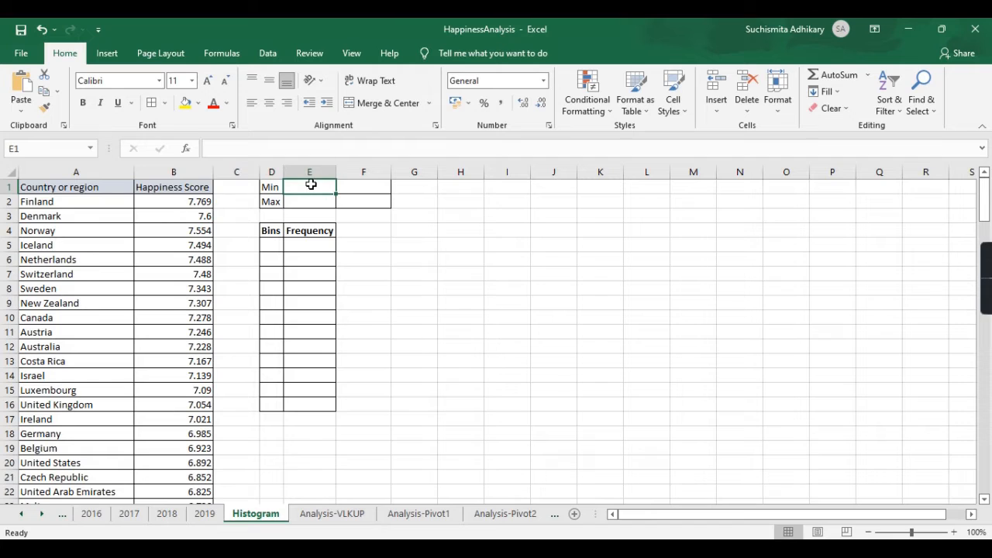
pyautogui.write('=')
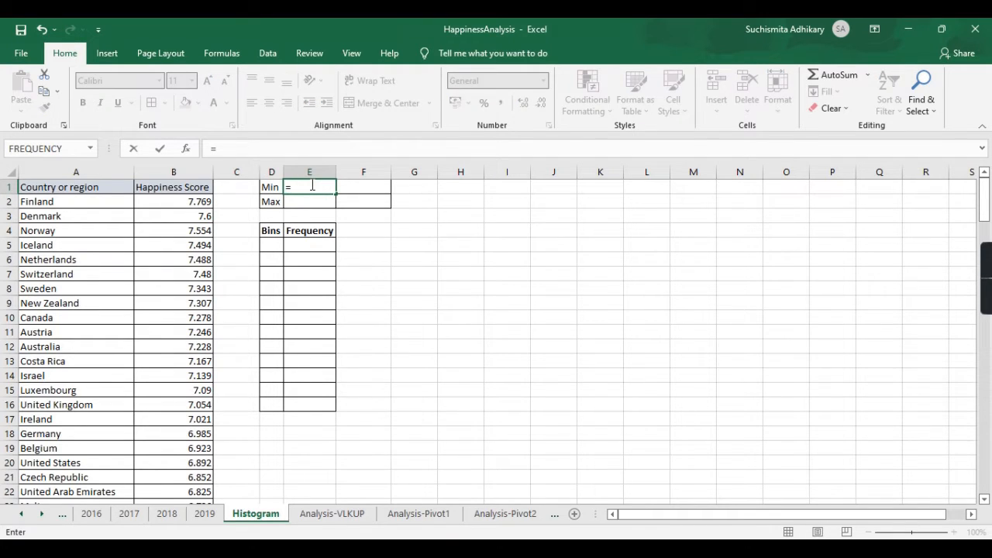
pyautogui.write('MIN')
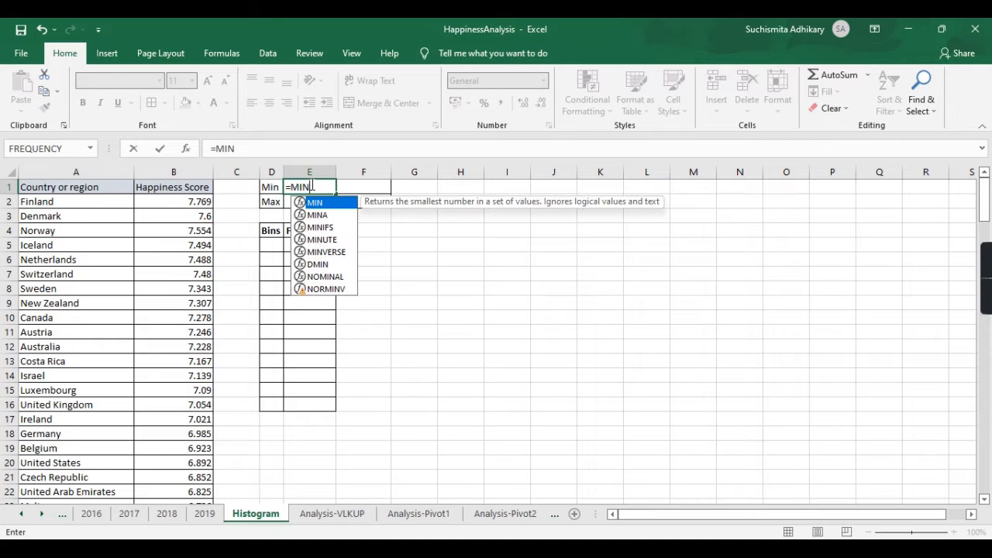
pyautogui.write('(')
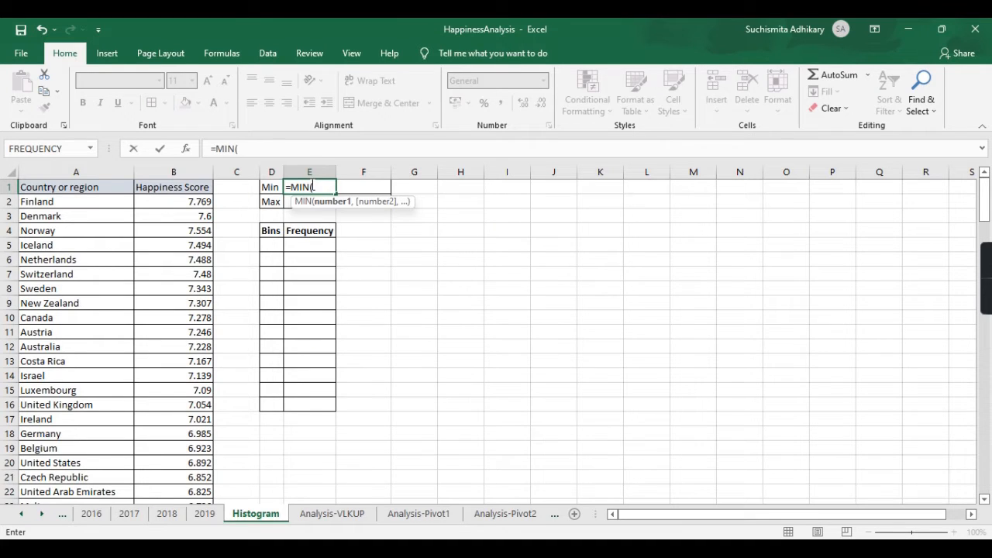
pyautogui.click(200, 200)
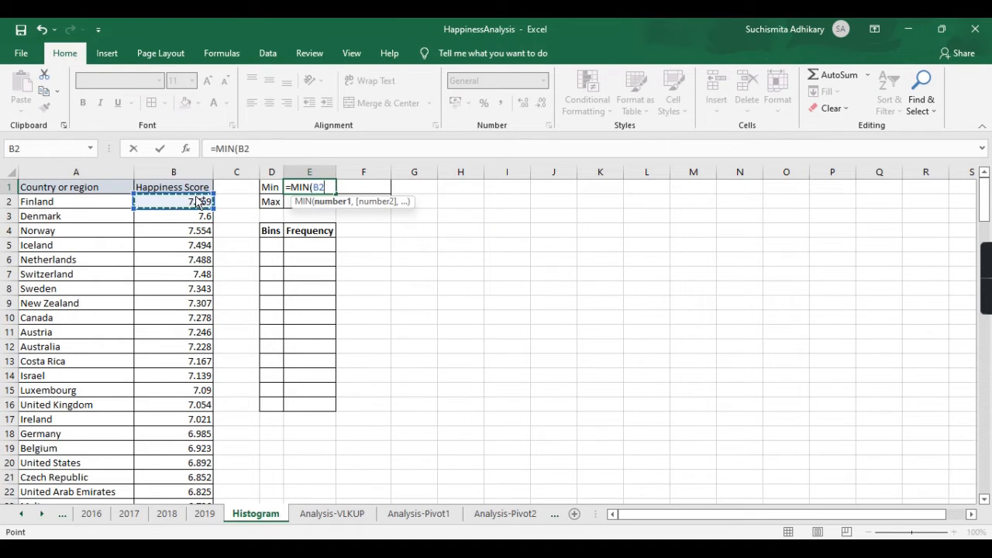
pyautogui.hotkey('ctrl', 'shift', 'Down')
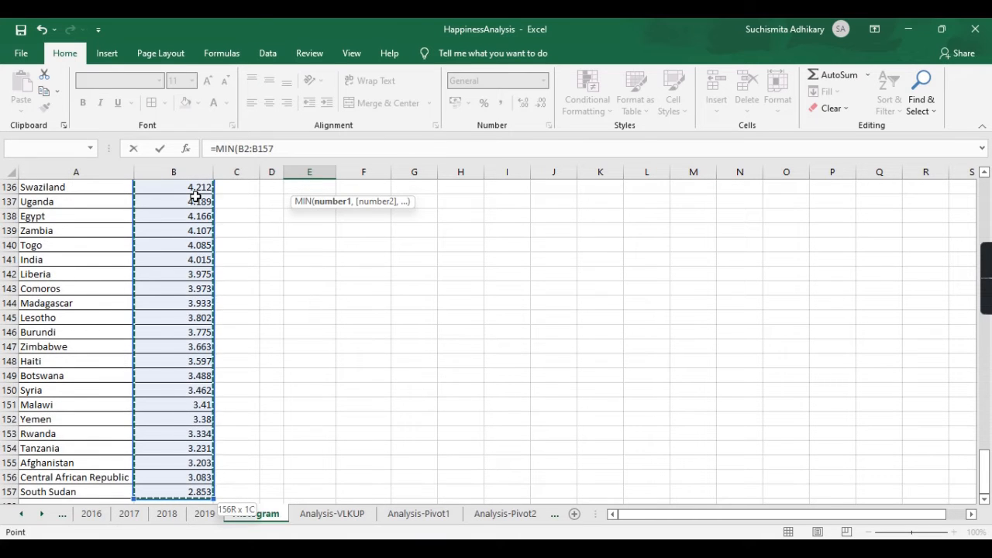
pyautogui.press('Return')
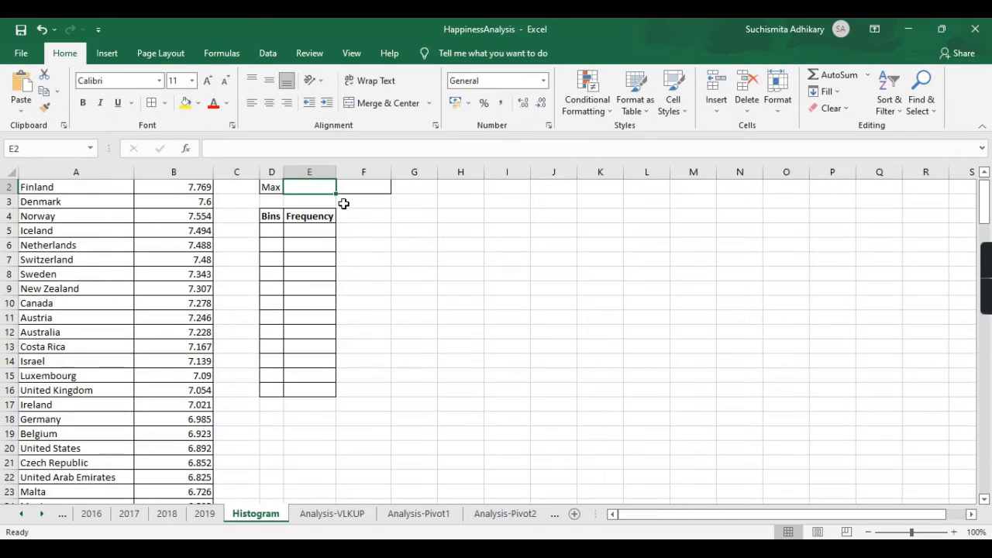
pyautogui.scroll(1, 343, 203)
pyautogui.click(319, 187)
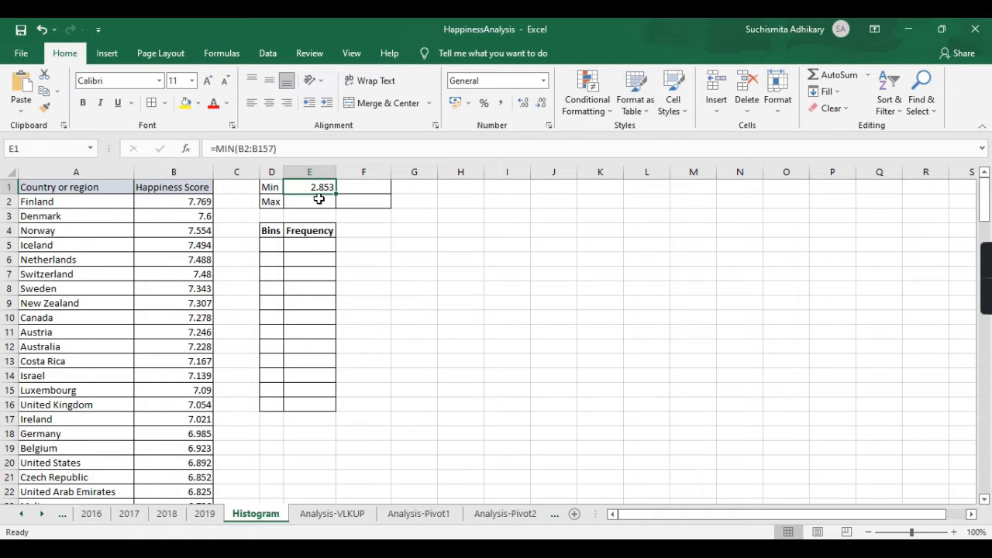
# Step: Calculate the maximum happiness score in E2 with the formula =MAX(B2:B157)
pyautogui.click(318, 200)
pyautogui.write('=MA')
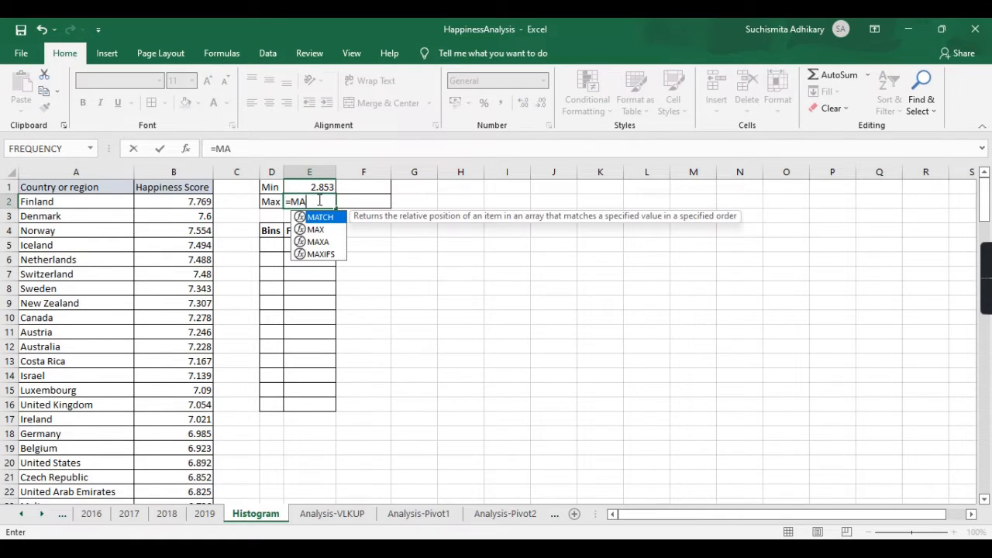
pyautogui.write('X(')
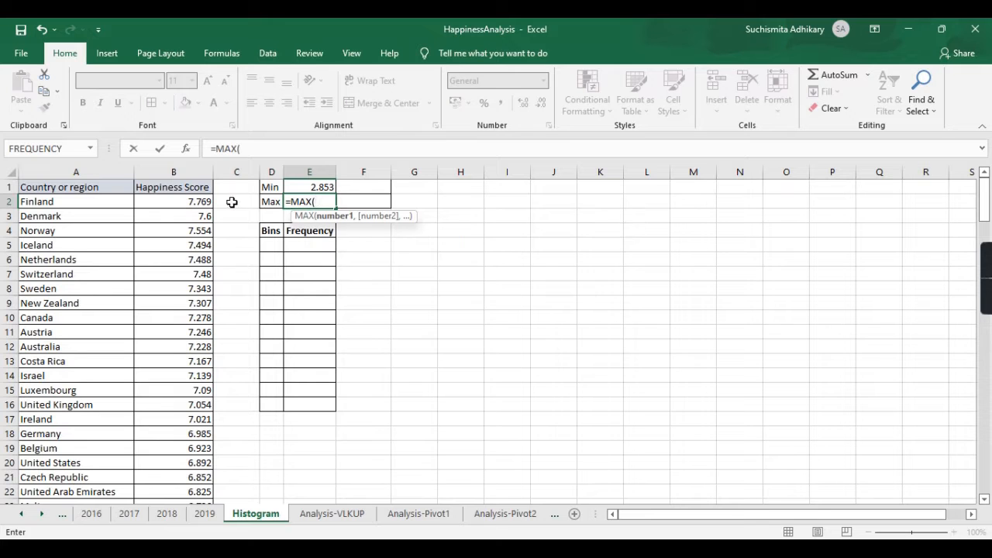
pyautogui.click(198, 201)
pyautogui.hotkey('ctrl', 'shift', 'Down')
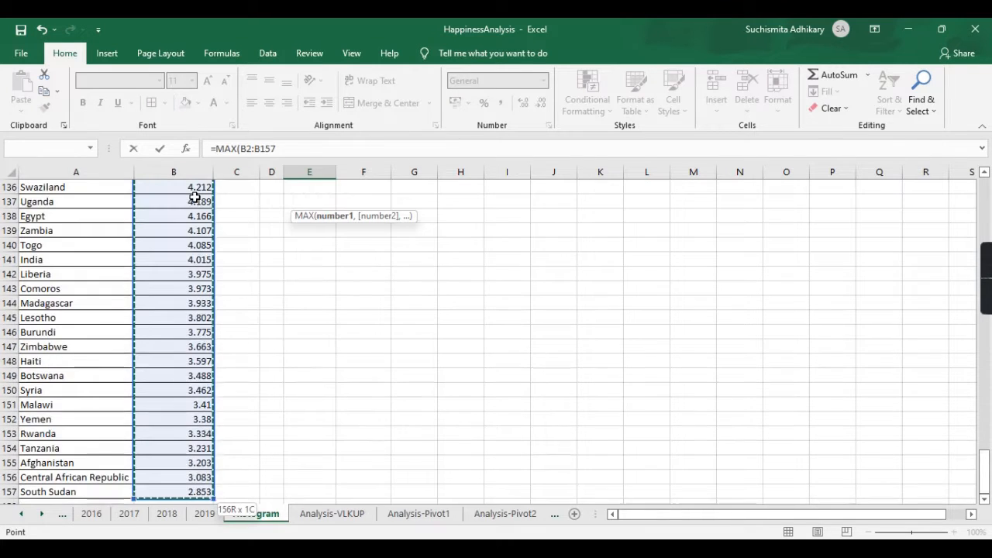
pyautogui.write(')')
pyautogui.press('Return')
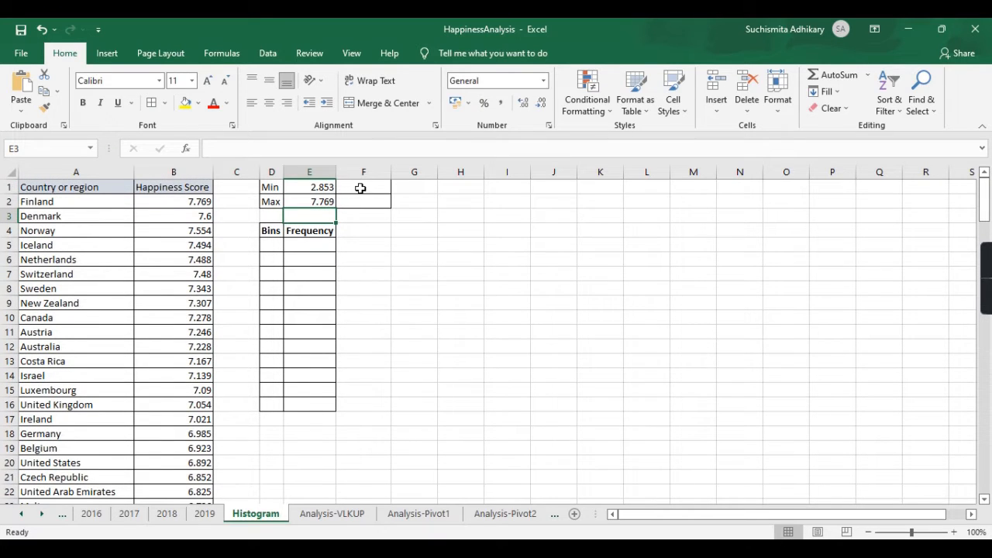
# Step: Round the minimum score down to an integer in F1 with =FLOOR.MATH(E1)
pyautogui.click(360, 189)
pyautogui.write('=')
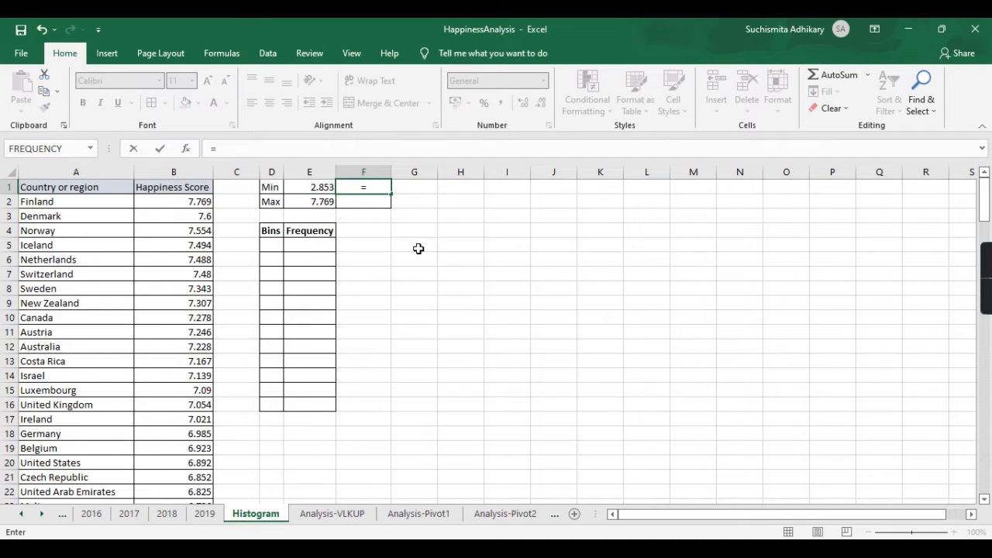
pyautogui.write('FLOOR')
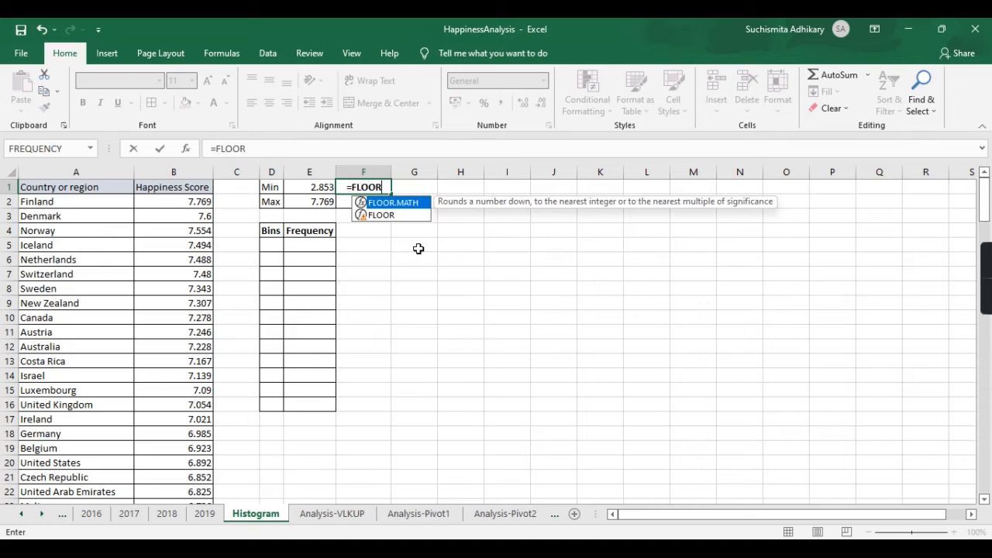
pyautogui.press('Tab')
pyautogui.write('E1')
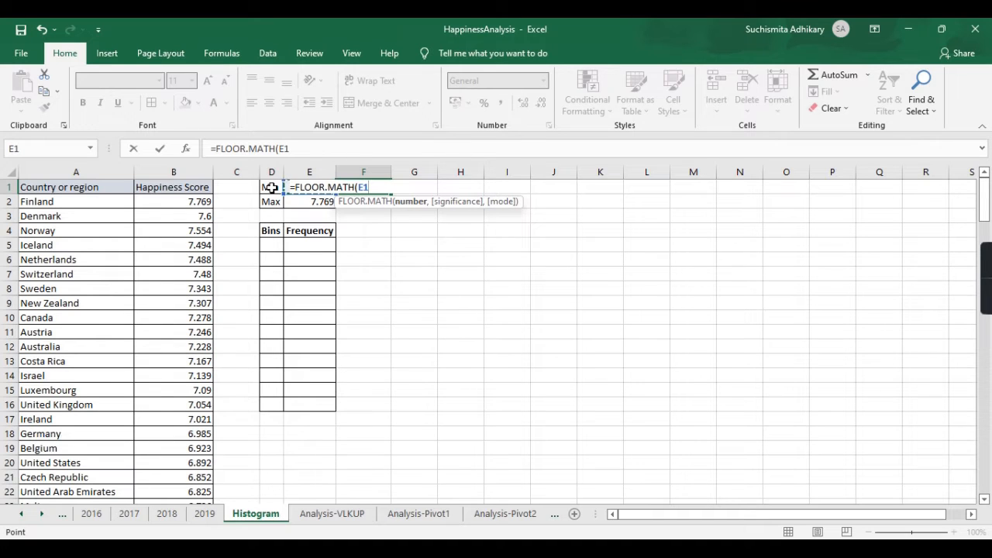
pyautogui.write(')')
pyautogui.press('Return')
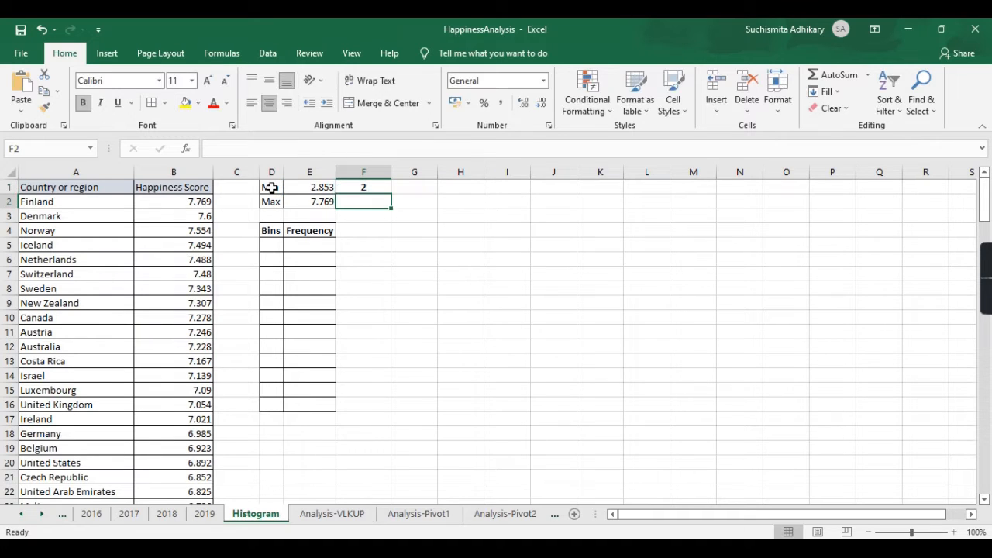
pyautogui.click(377, 186)
# Step: Round the maximum score up to an integer in F2 with =CEILING.MATH(E2)
pyautogui.click(382, 200)
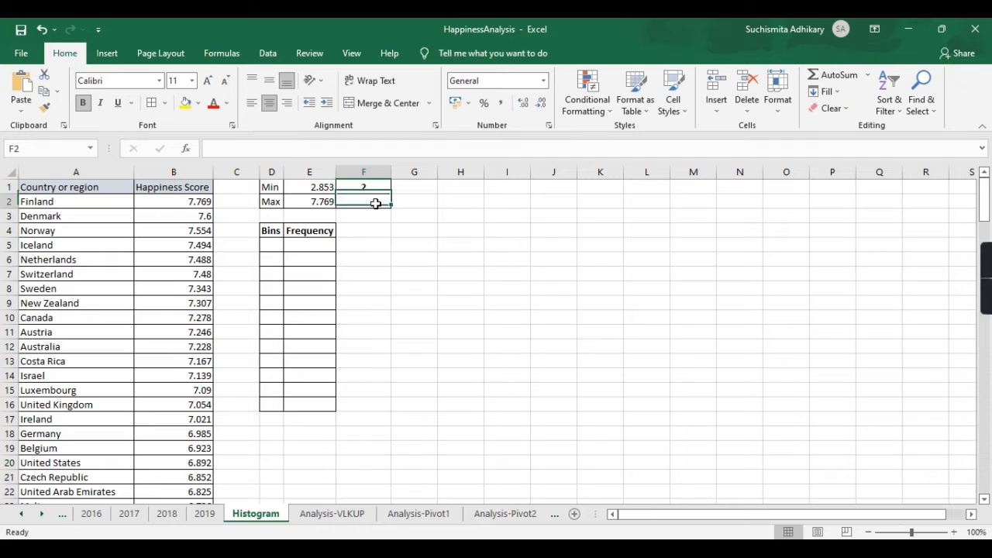
pyautogui.write('=')
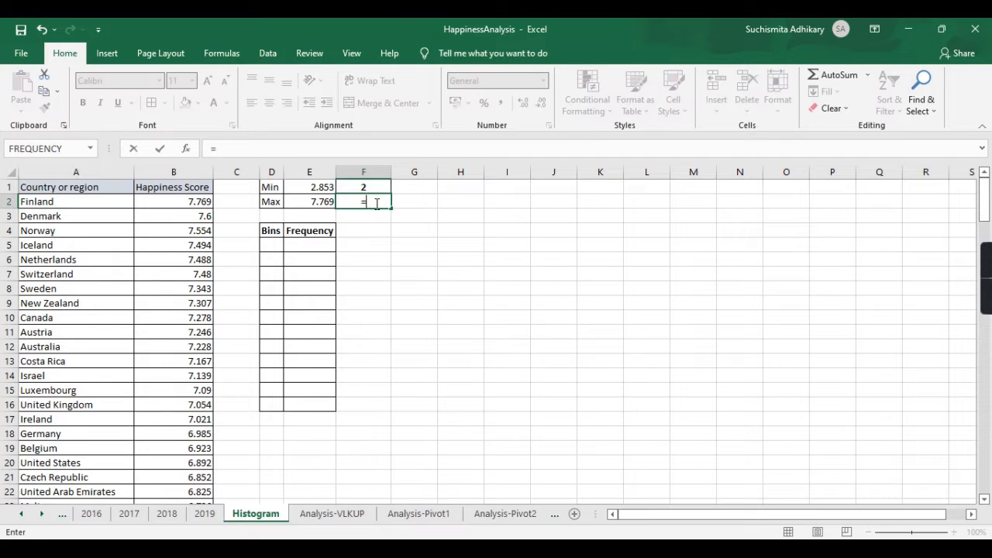
pyautogui.write('CE')
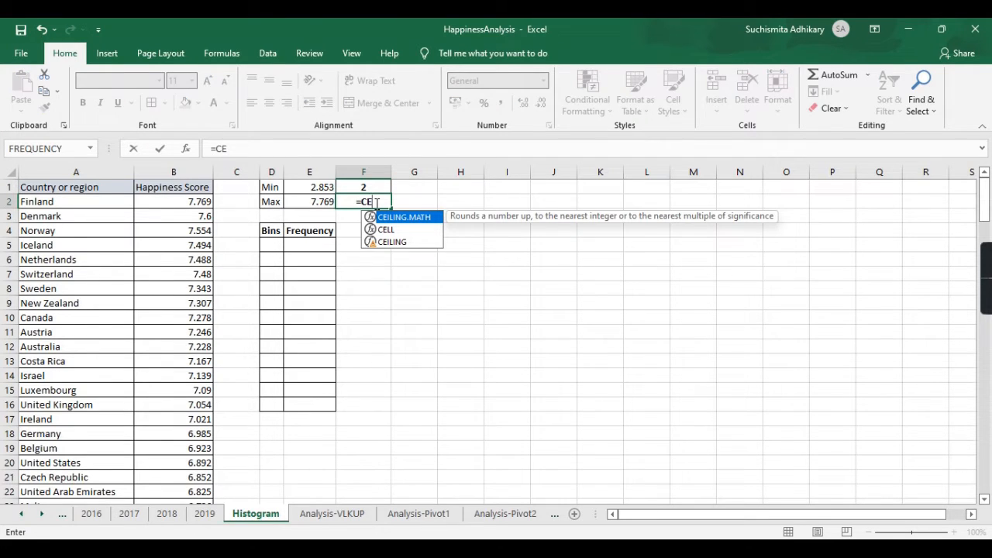
pyautogui.write('ILING.M')
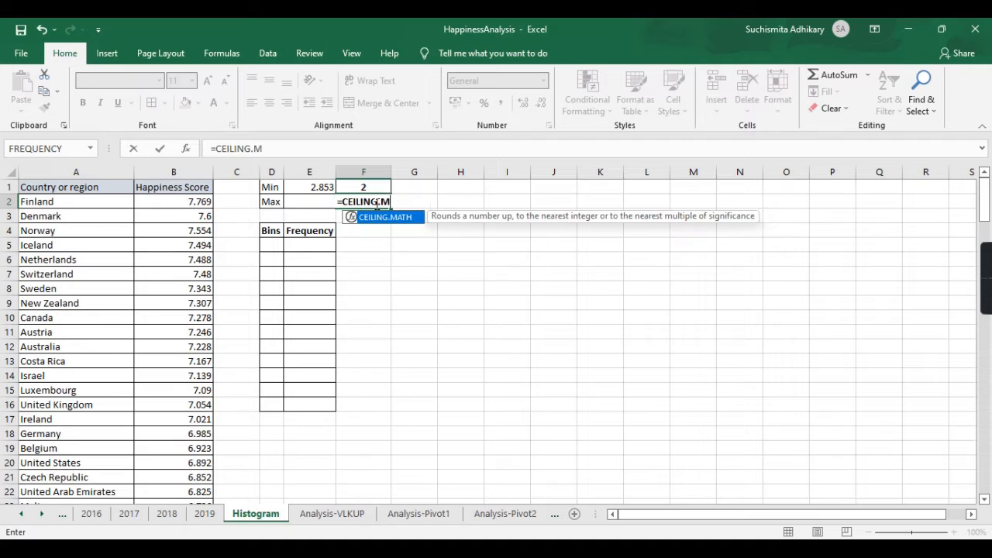
pyautogui.write('ATH(')
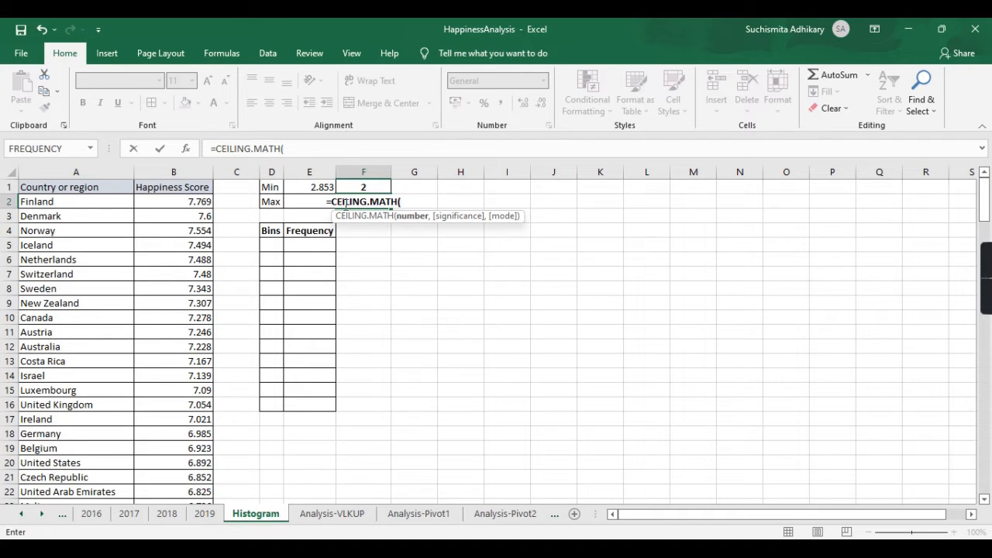
pyautogui.click(275, 202)
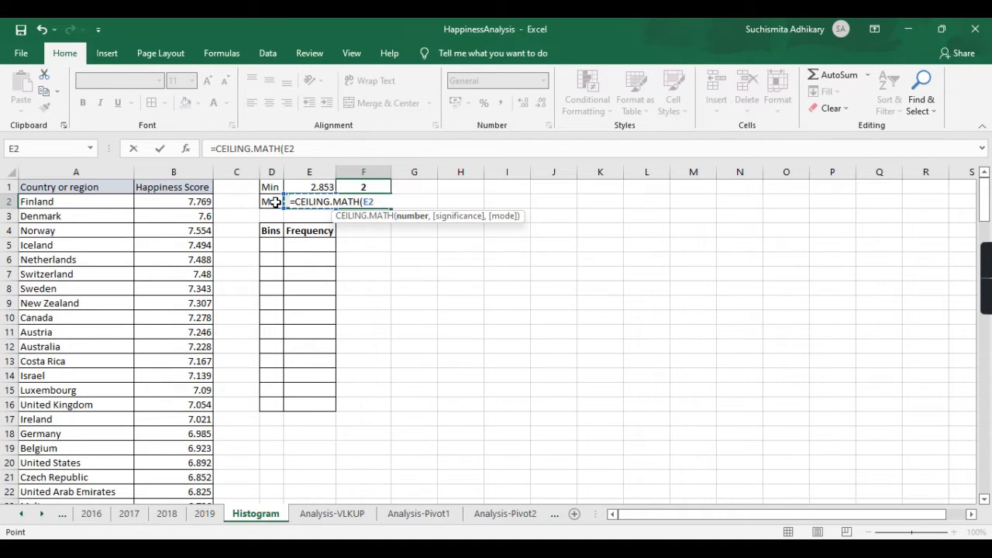
pyautogui.write(')')
pyautogui.press('Return')
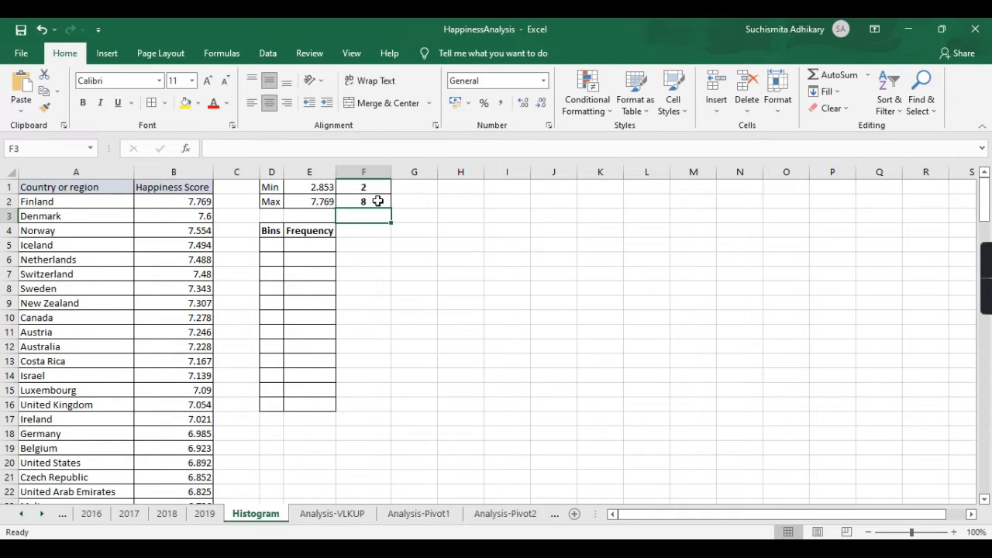
pyautogui.moveTo(381, 187); pyautogui.dragTo(375, 202)
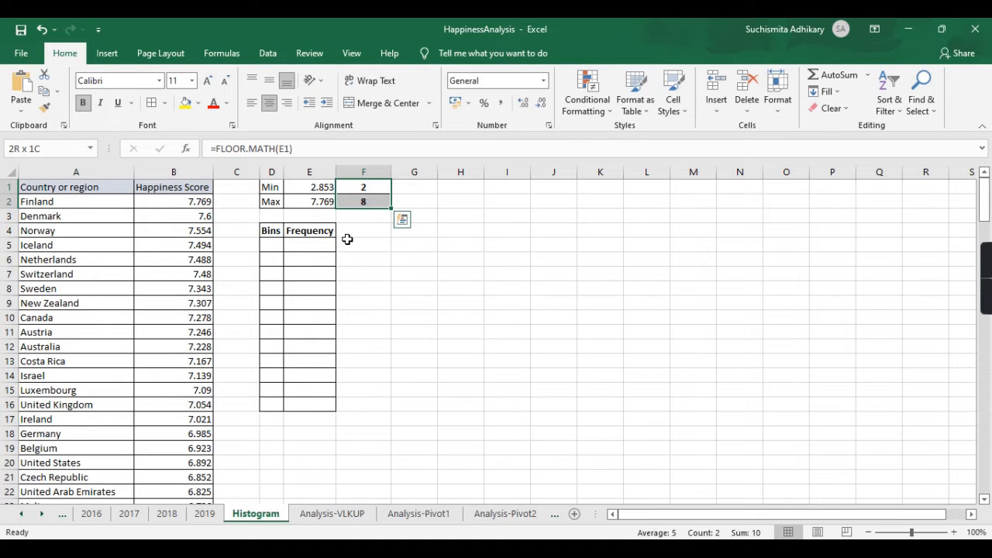
pyautogui.click(347, 241)
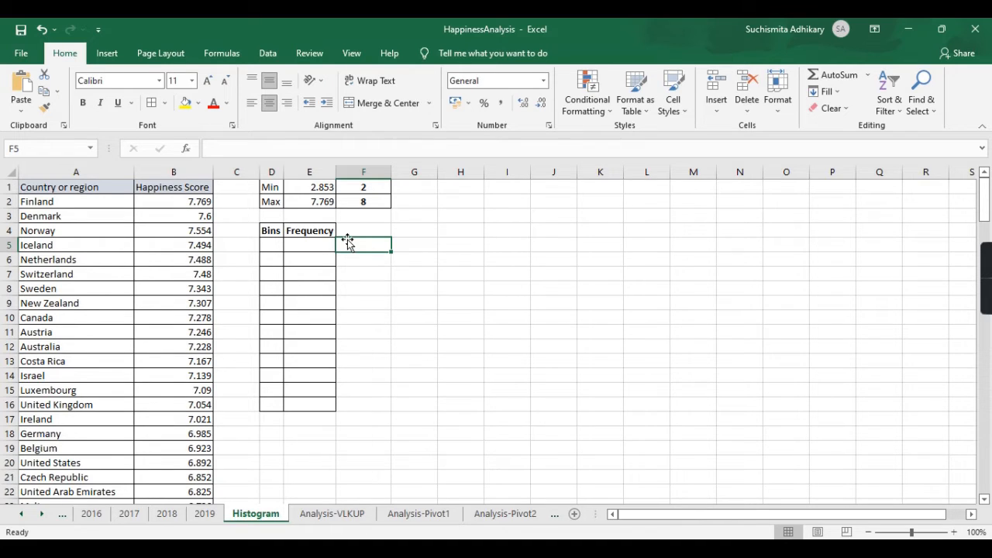
# Step: Enter the bin interval .5 in cell G1, beside the rounded minimum
pyautogui.click(426, 187)
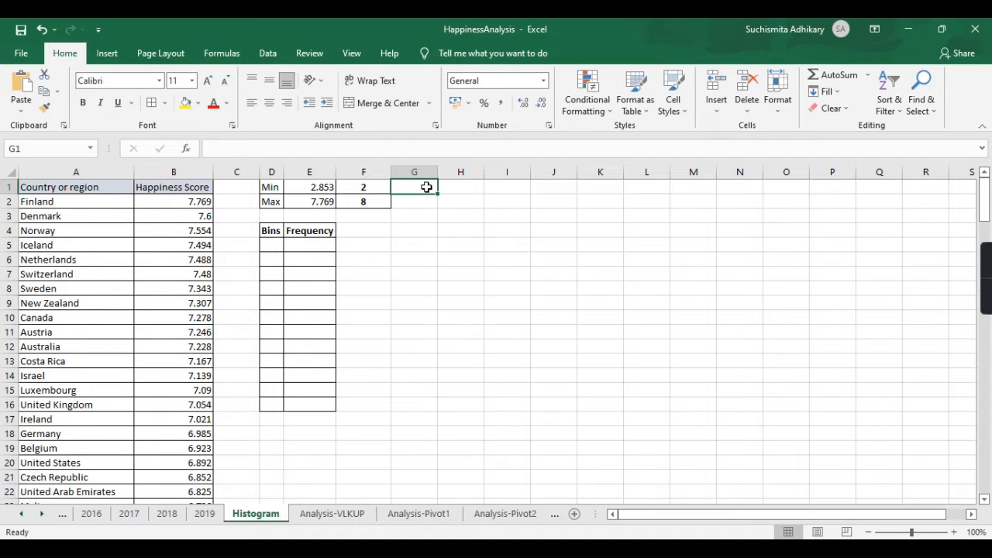
pyautogui.write('.5')
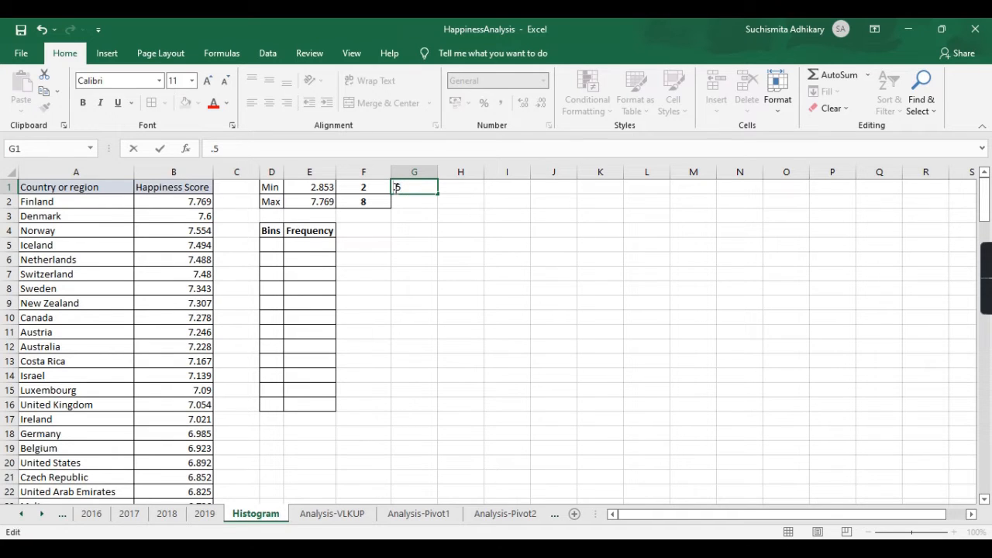
pyautogui.press('Return')
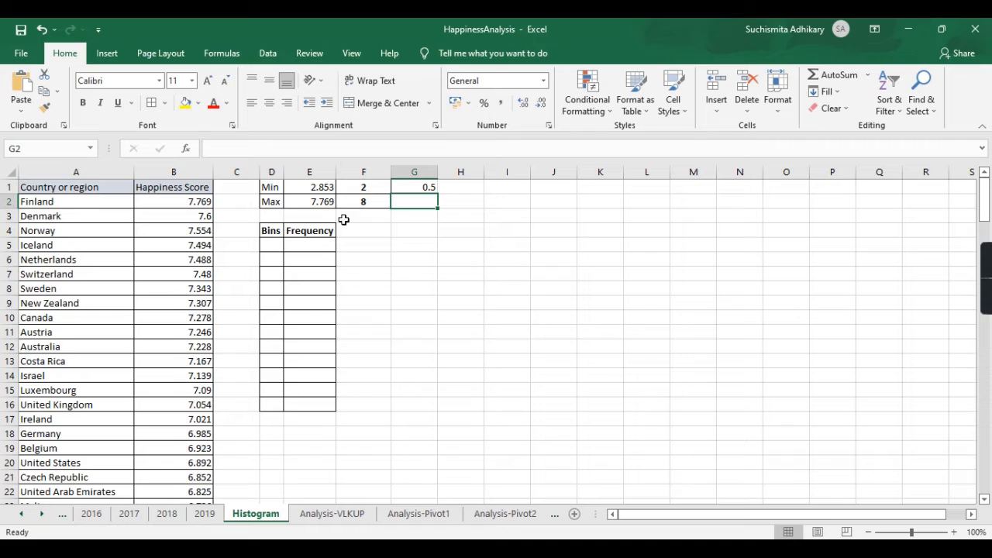
# Step: Enter 2.5 and 3.0 as the first two bins in D5:D6 and extend the series down to 8 in D16
pyautogui.click(274, 245)
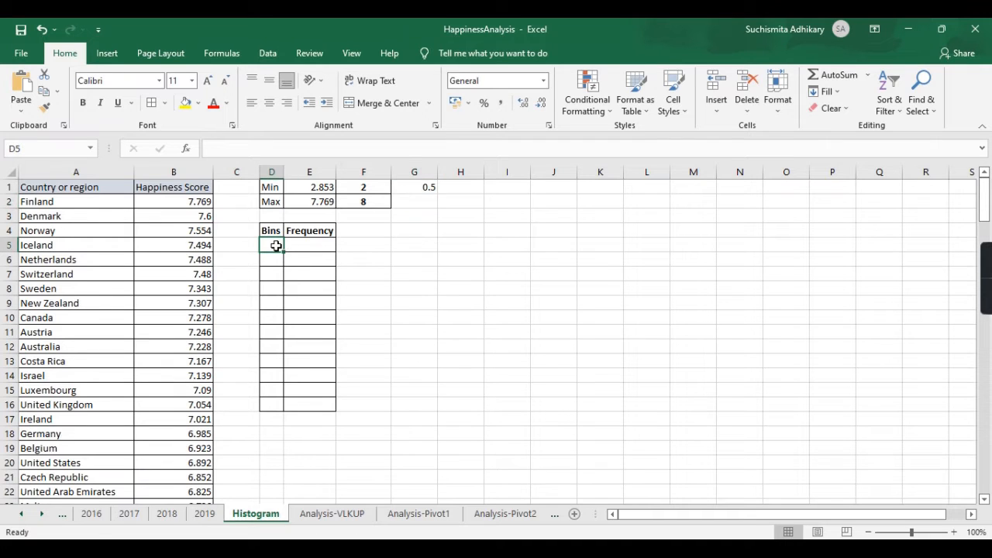
pyautogui.write('2.5')
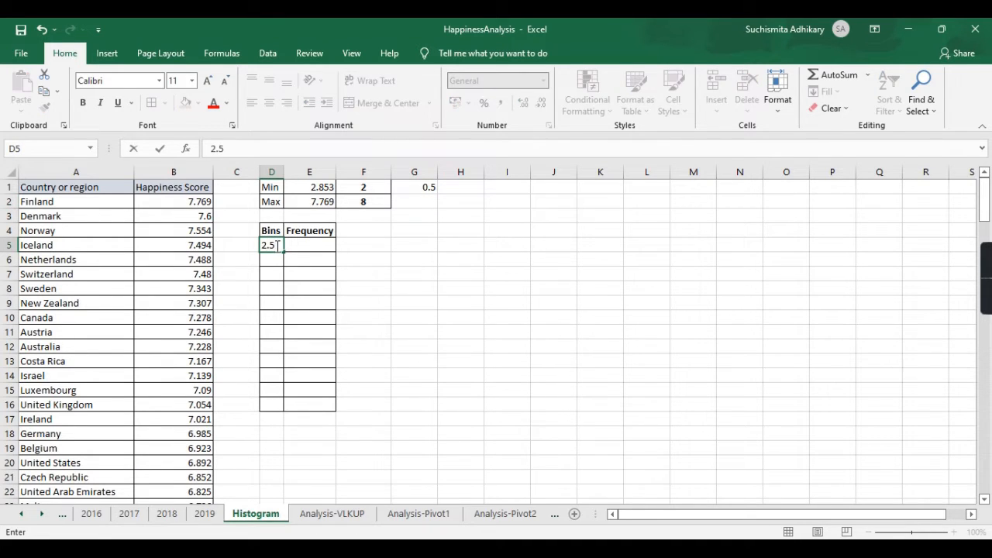
pyautogui.press('Return')
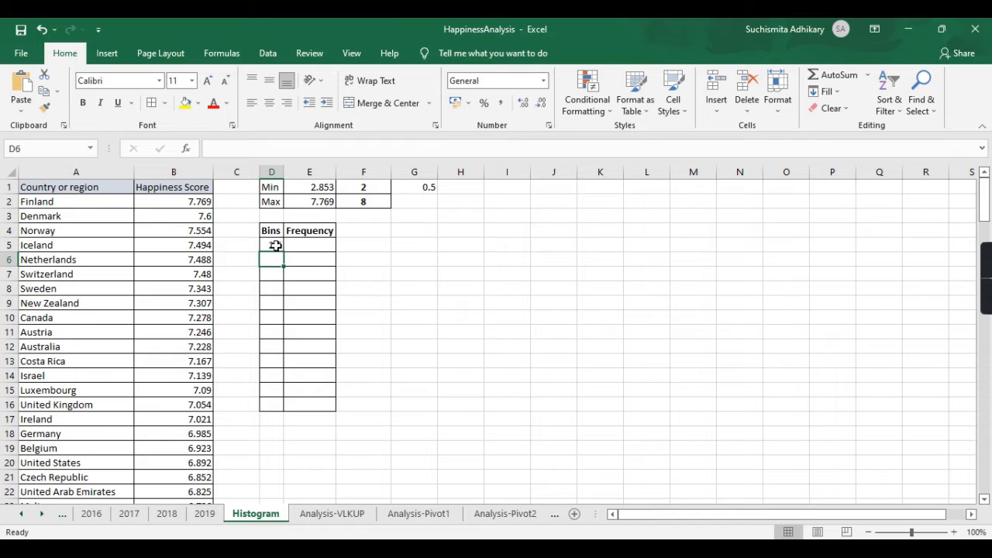
pyautogui.write('3.0')
pyautogui.press('Return')
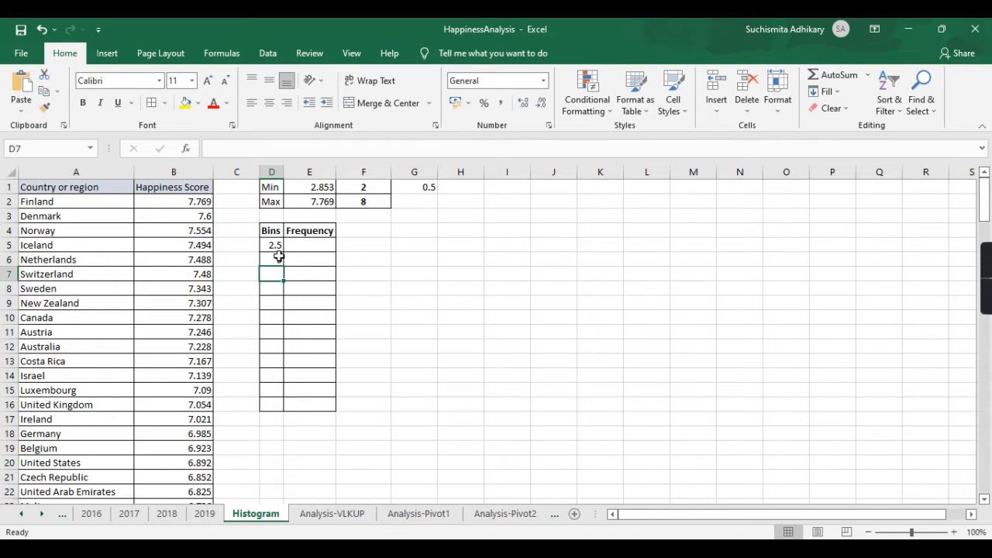
pyautogui.moveTo(276, 247); pyautogui.dragTo(285, 408)
pyautogui.click(346, 286)
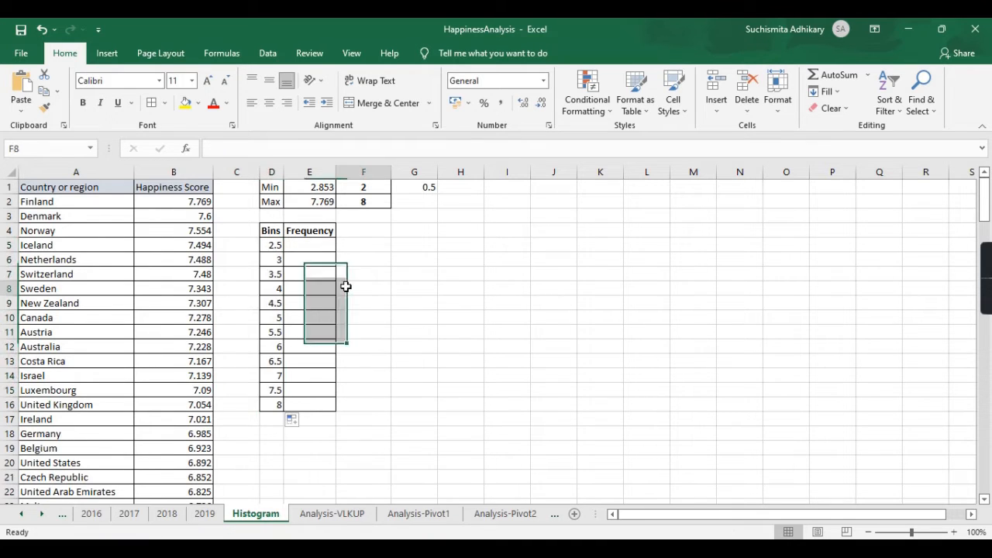
pyautogui.click(275, 246)
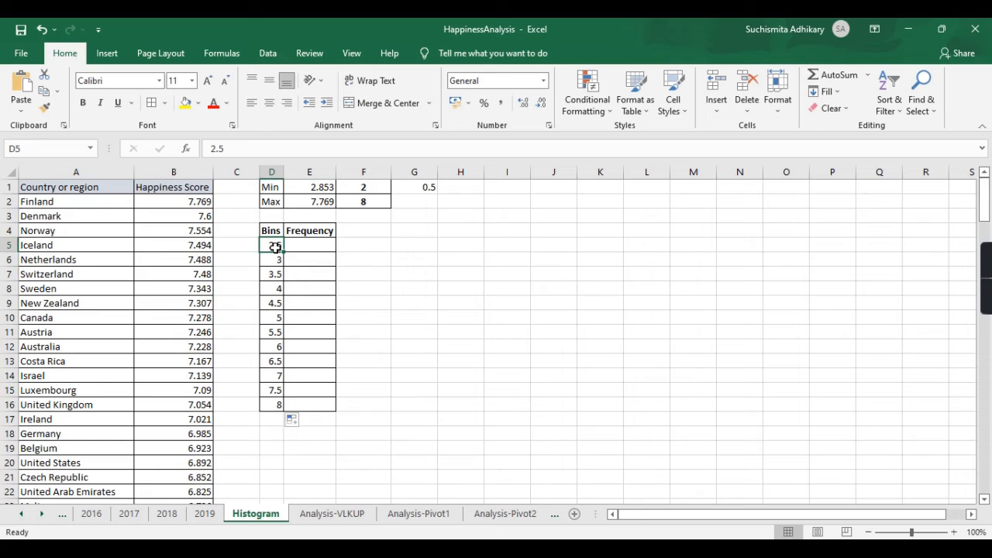
pyautogui.click(270, 264)
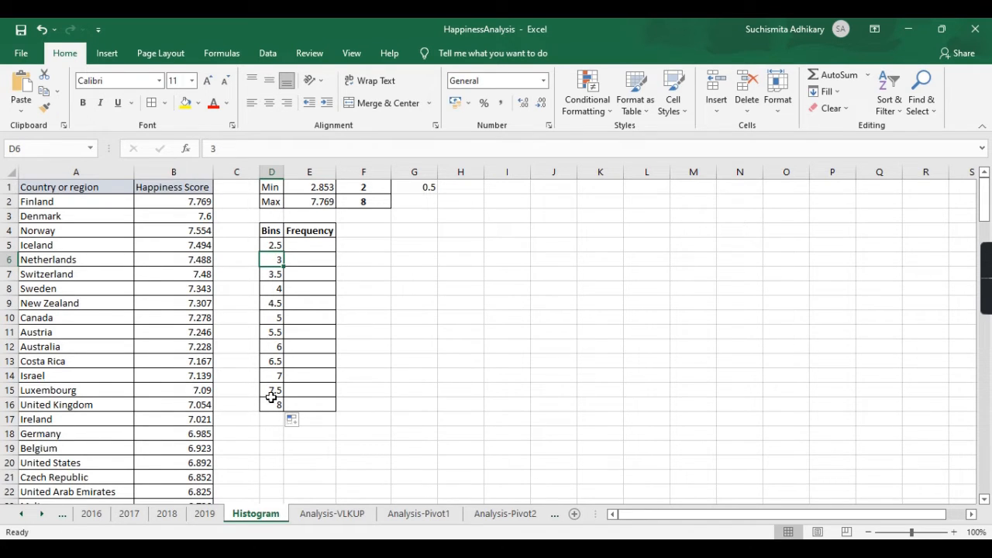
# Step: Examine how the first bin values in D5:D7 relate to the adjacent Frequency cells in column E
pyautogui.click(275, 246)
pyautogui.click(305, 247)
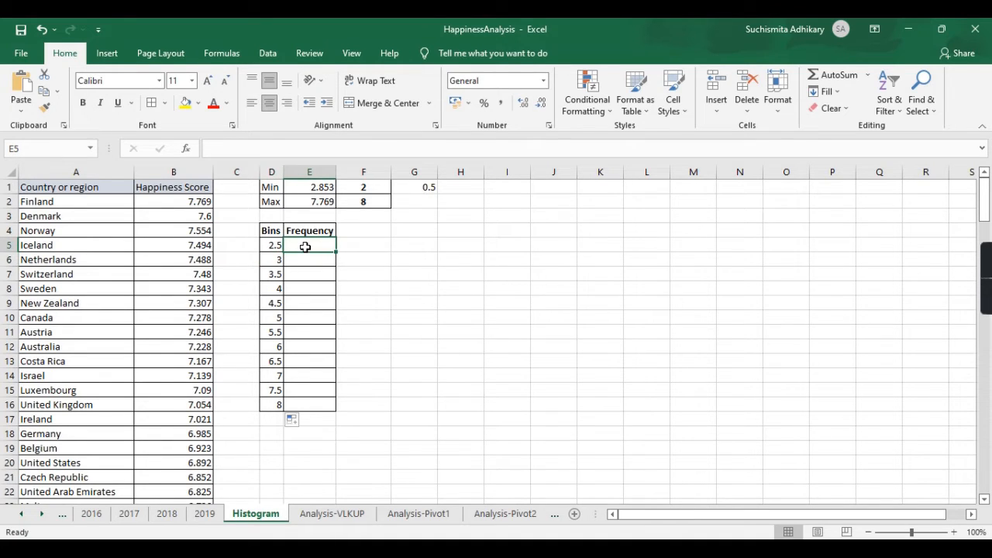
pyautogui.click(266, 246)
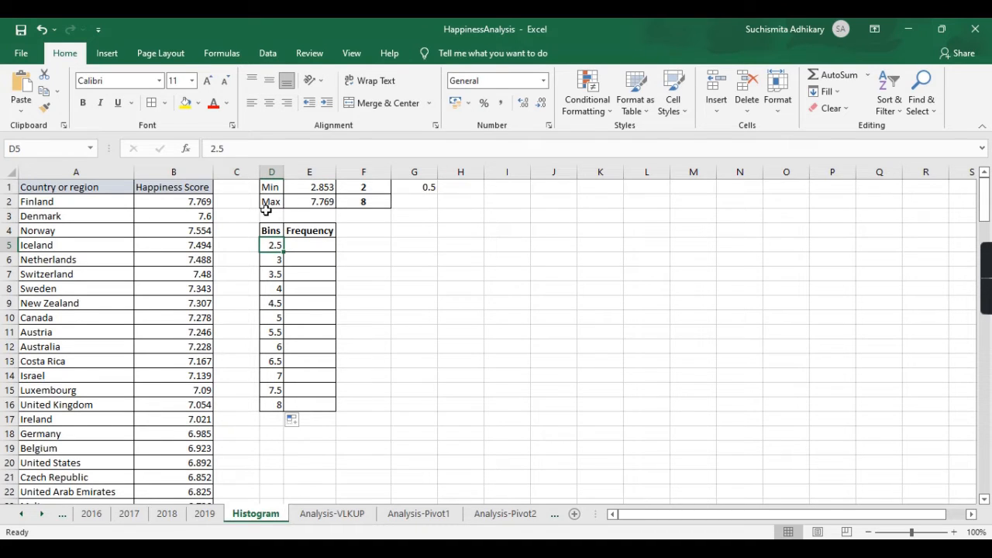
pyautogui.click(301, 260)
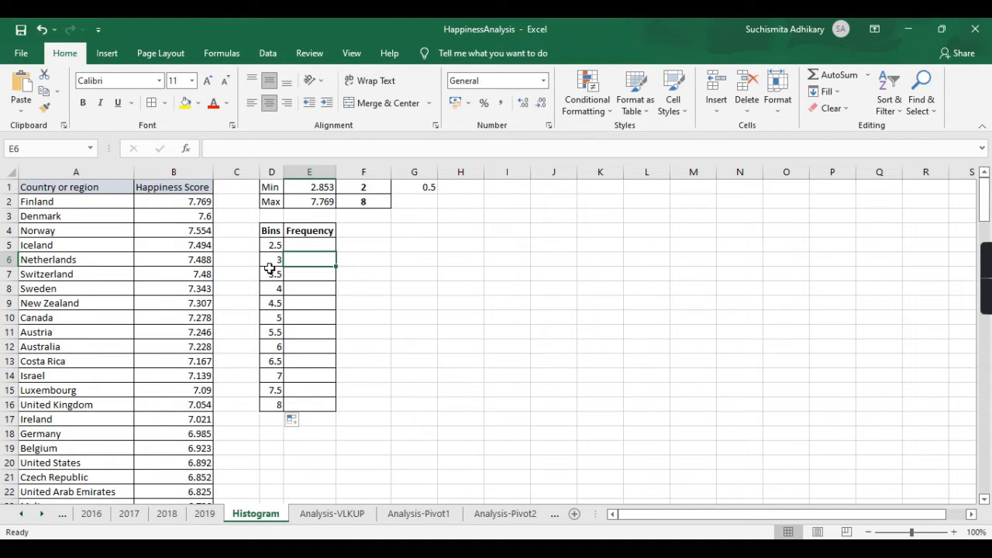
pyautogui.click(271, 264)
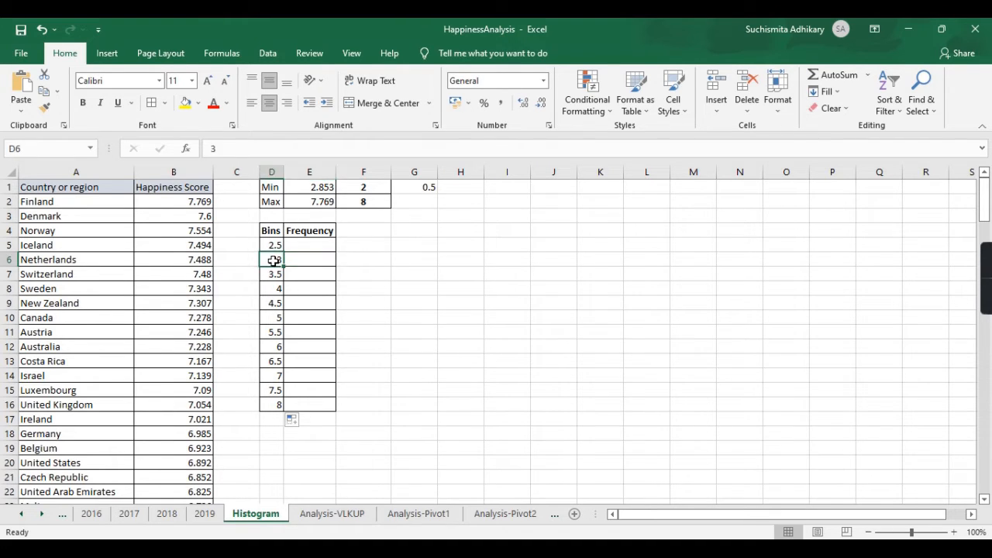
pyautogui.click(301, 265)
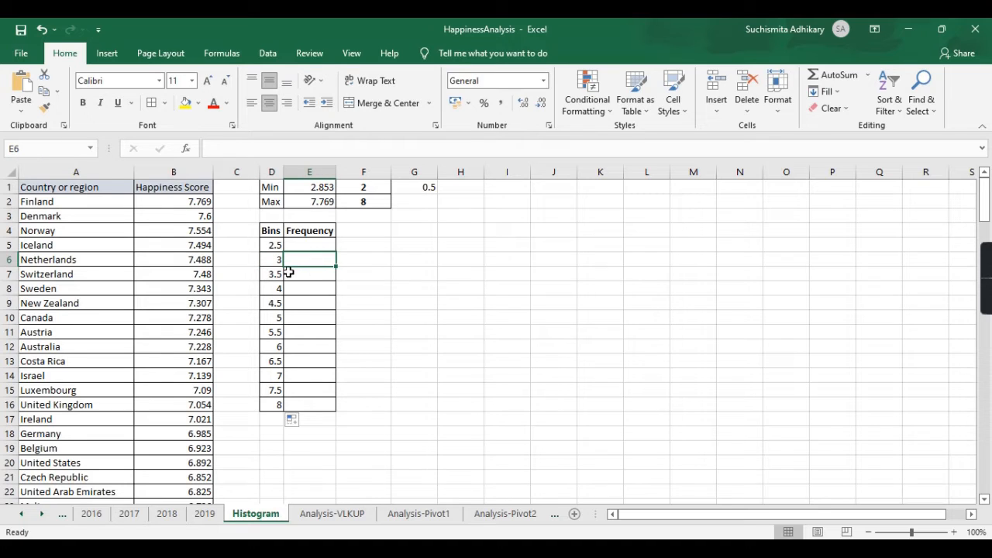
pyautogui.click(302, 275)
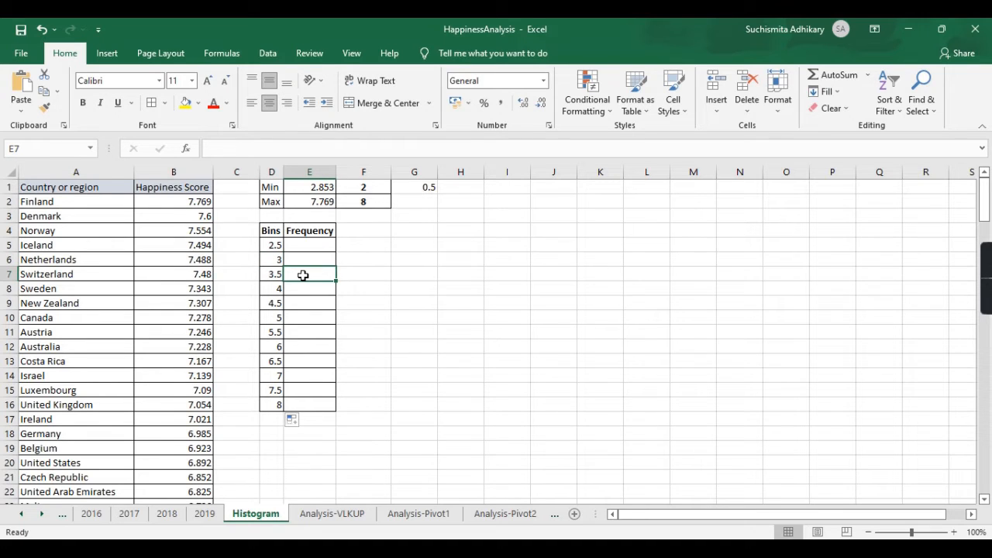
pyautogui.click(275, 261)
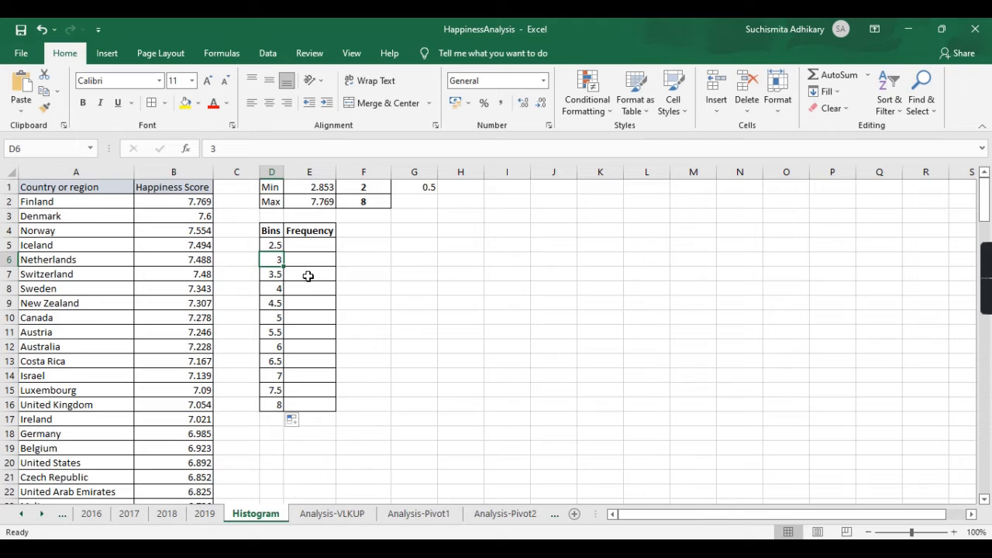
pyautogui.click(308, 275)
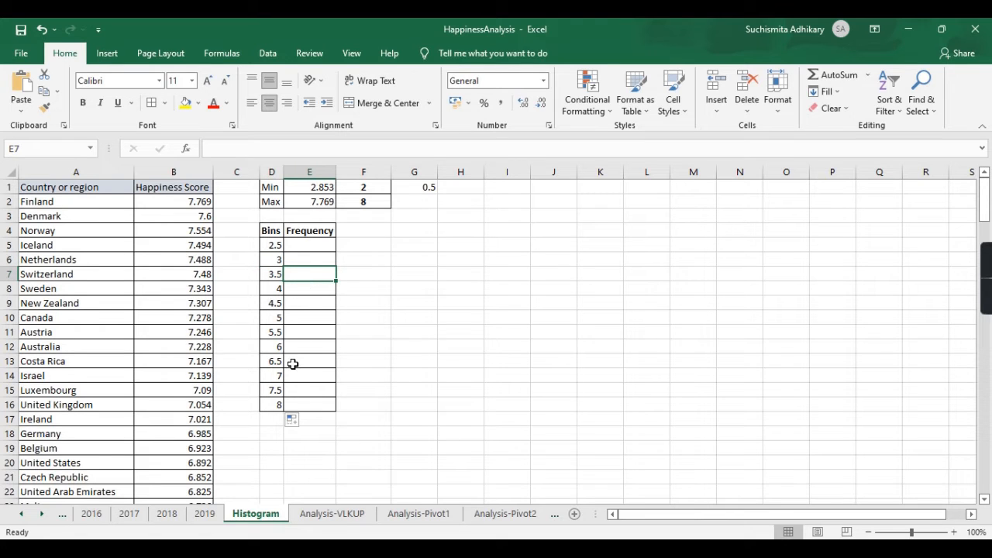
# Step: Begin a FREQUENCY formula for the range E5:E16, using the happiness scores B2:B157 as the data array
pyautogui.click(307, 246)
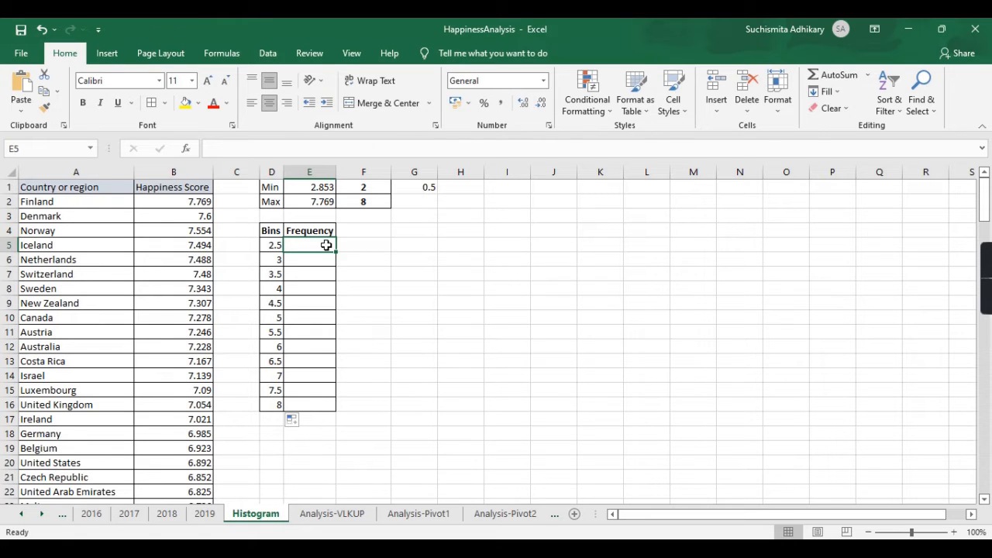
pyautogui.moveTo(326, 245); pyautogui.dragTo(308, 403)
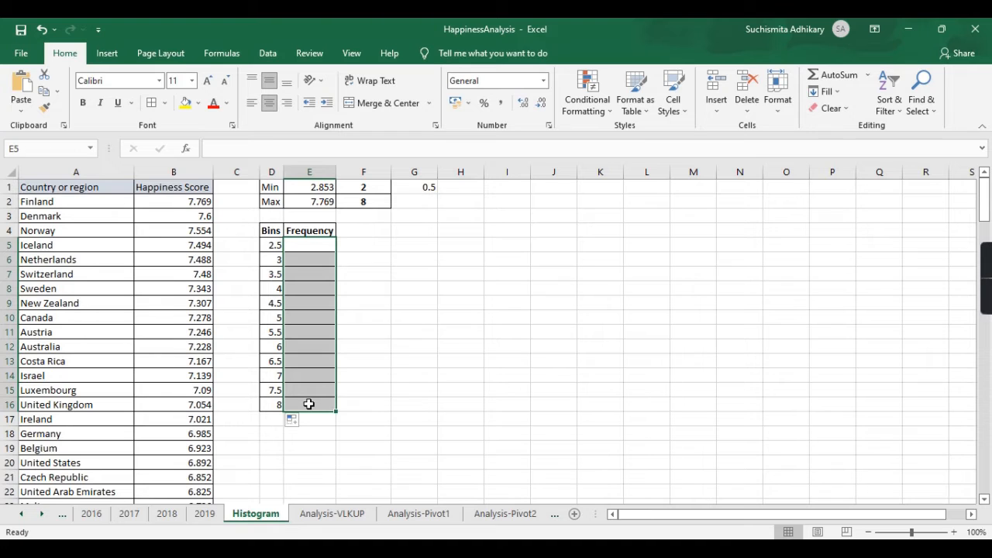
pyautogui.click(321, 148)
pyautogui.write('=F')
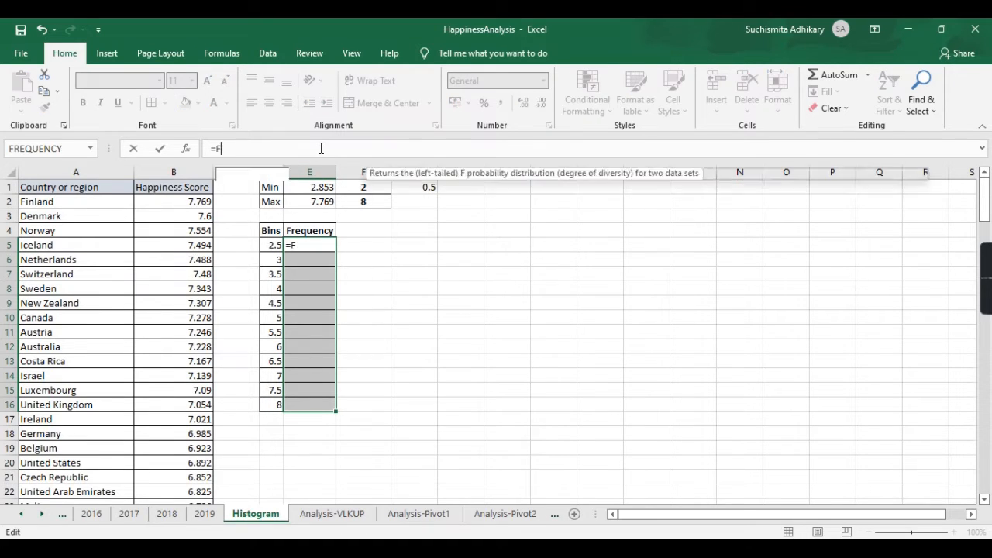
pyautogui.write('REQUENCT')
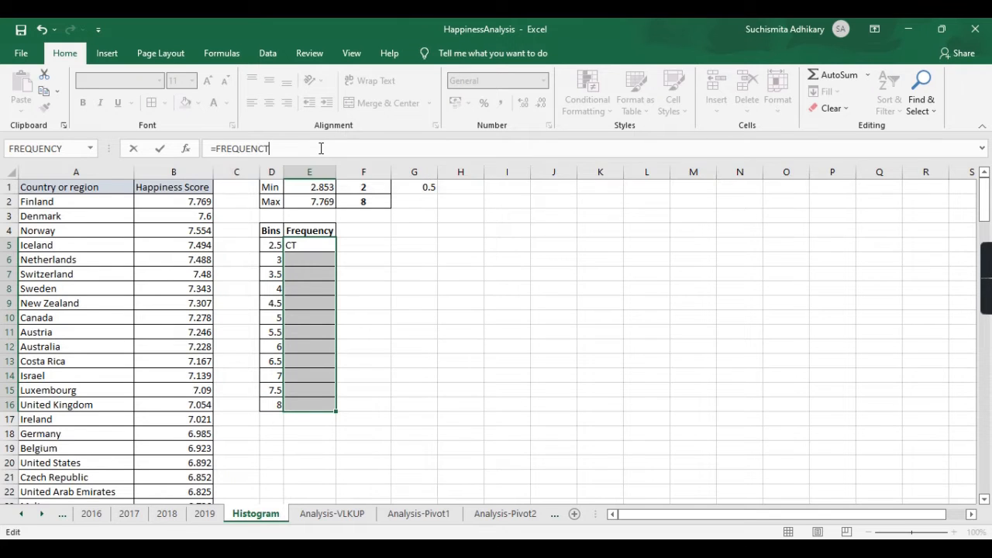
pyautogui.press('BackSpace')
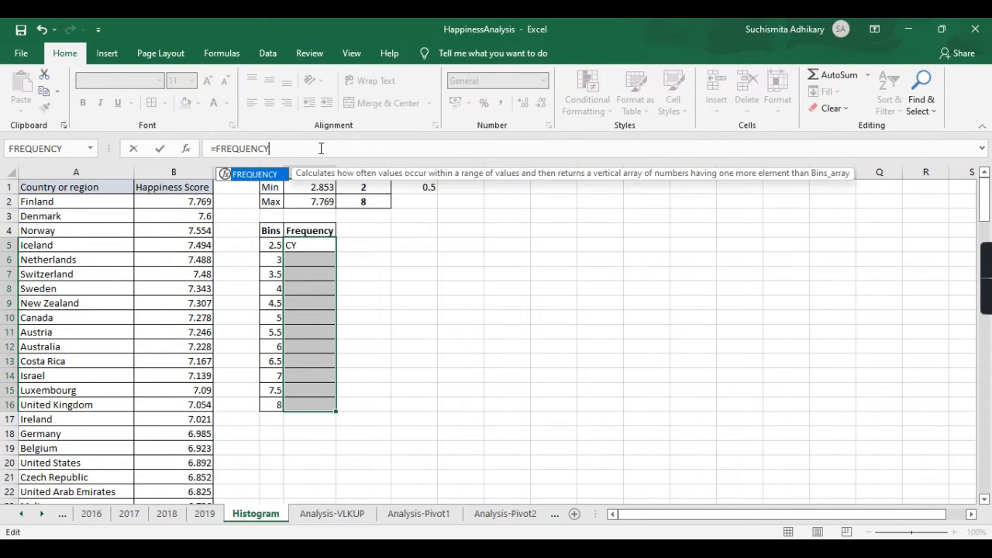
pyautogui.write('Y(')
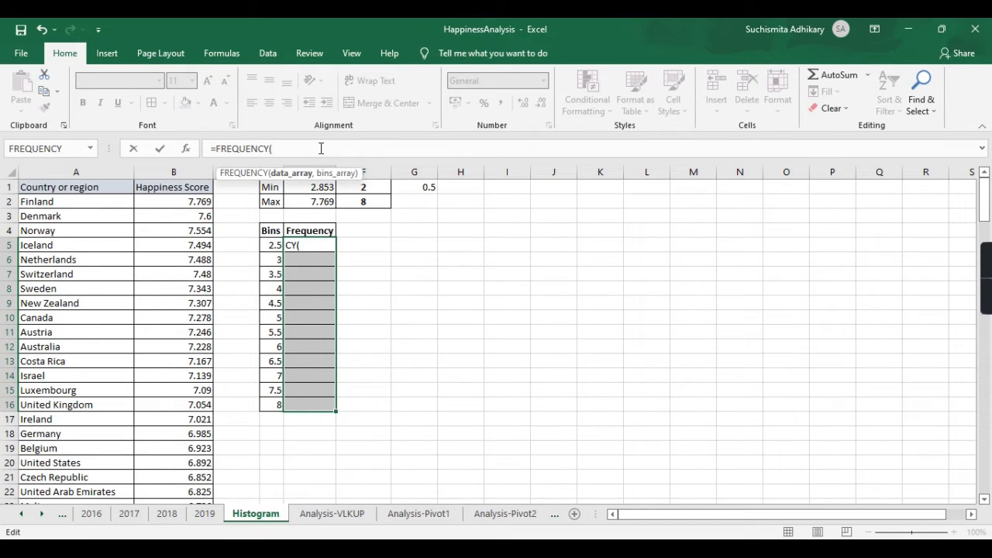
pyautogui.click(186, 201)
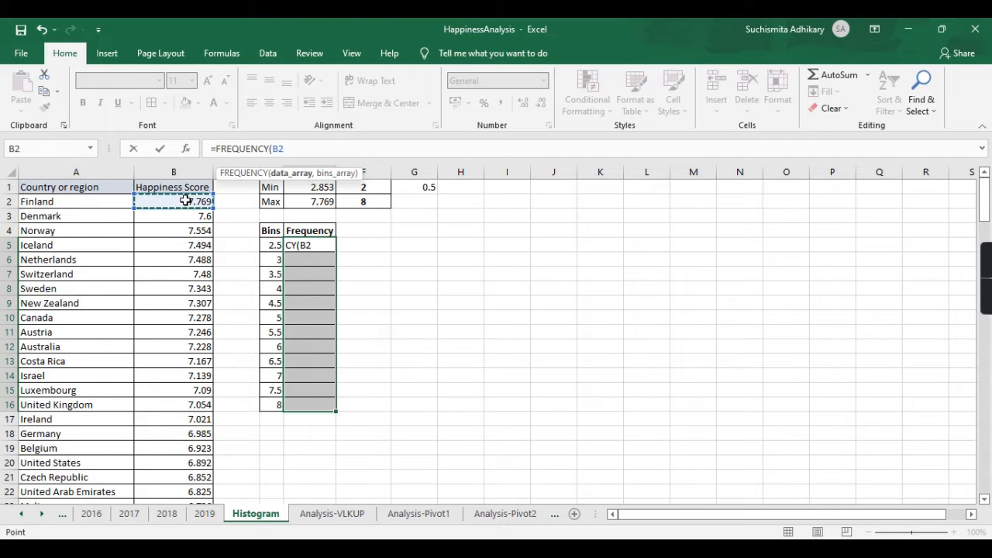
pyautogui.hotkey('ctrl', 'shift', 'Down')
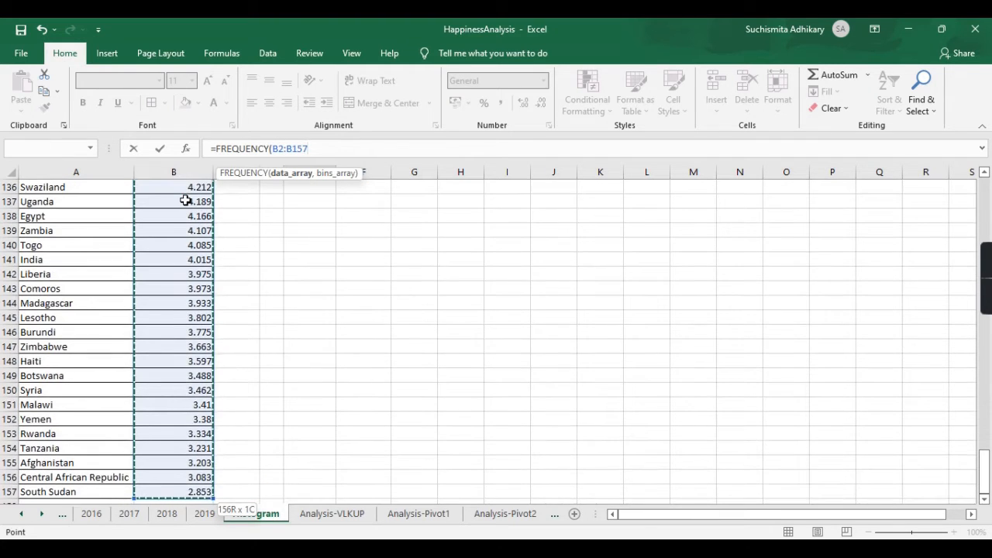
pyautogui.write(',')
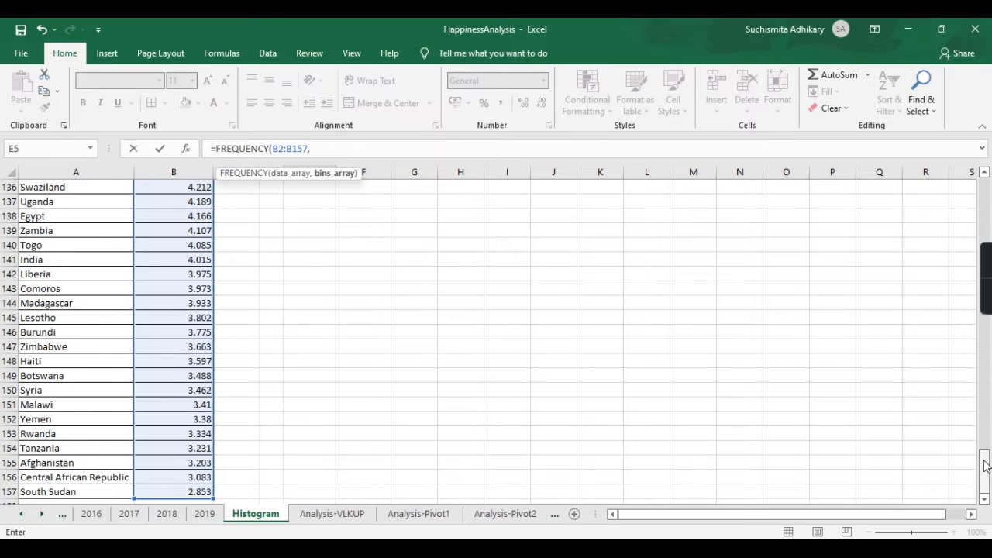
pyautogui.moveTo(271, 245); pyautogui.dragTo(271, 405)
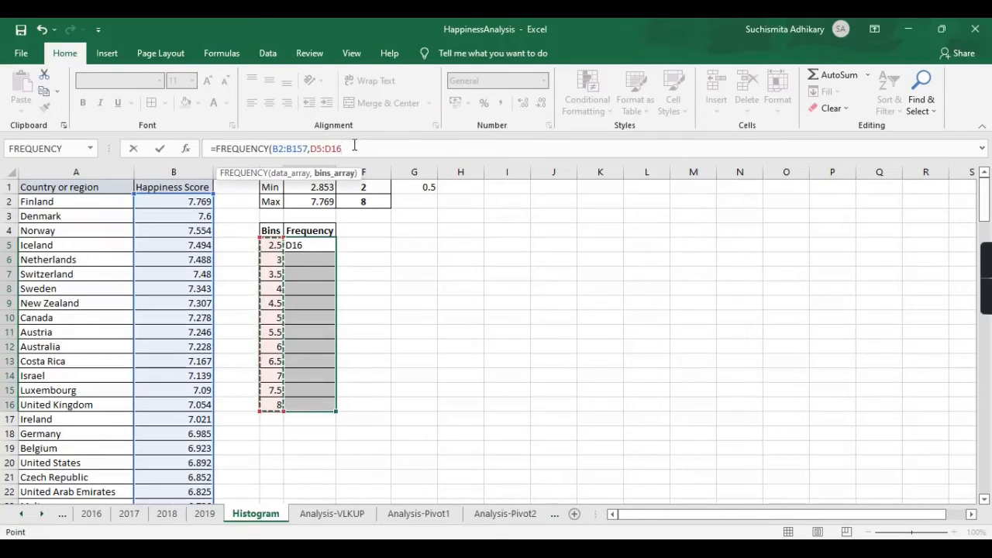
pyautogui.press('BackSpace')
pyautogui.press('BackSpace')
pyautogui.press('BackSpace')
pyautogui.press('BackSpace')
pyautogui.press('BackSpace')
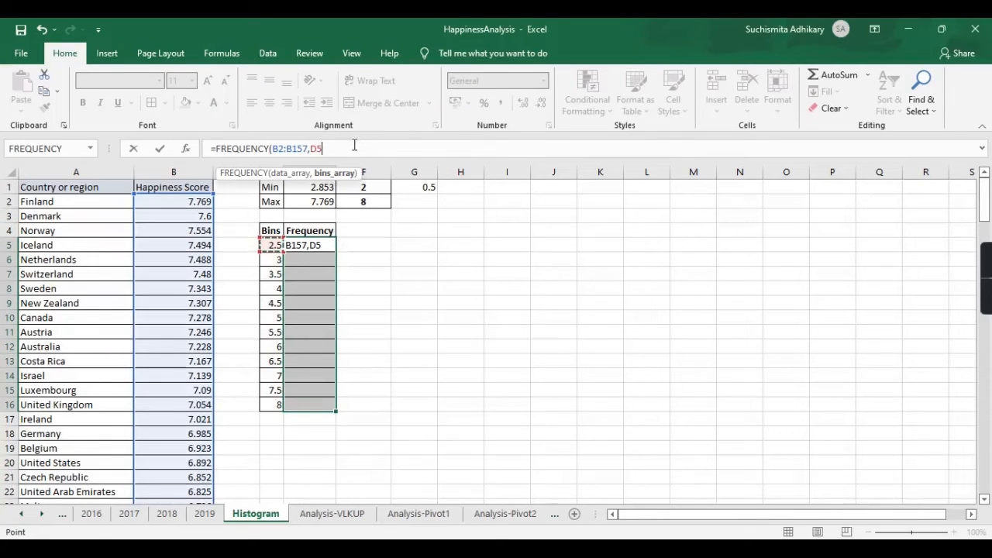
pyautogui.press('BackSpace')
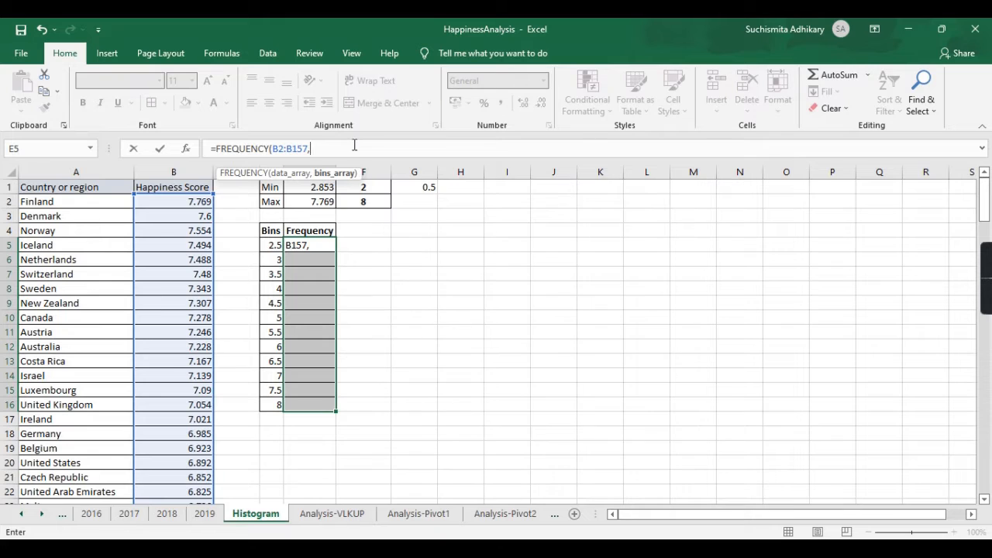
# Step: Complete the formula with D5:D16 as the bins array and enter =FREQUENCY(B2:B157,D5:D16) as an array formula across E5:E16
pyautogui.click(269, 245)
pyautogui.moveTo(264, 301); pyautogui.dragTo(269, 400)
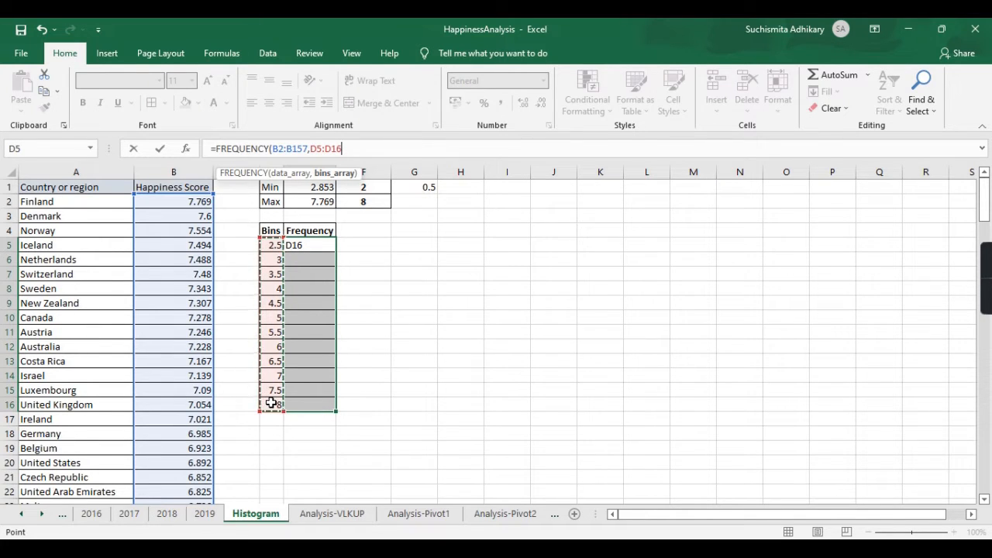
pyautogui.write(')')
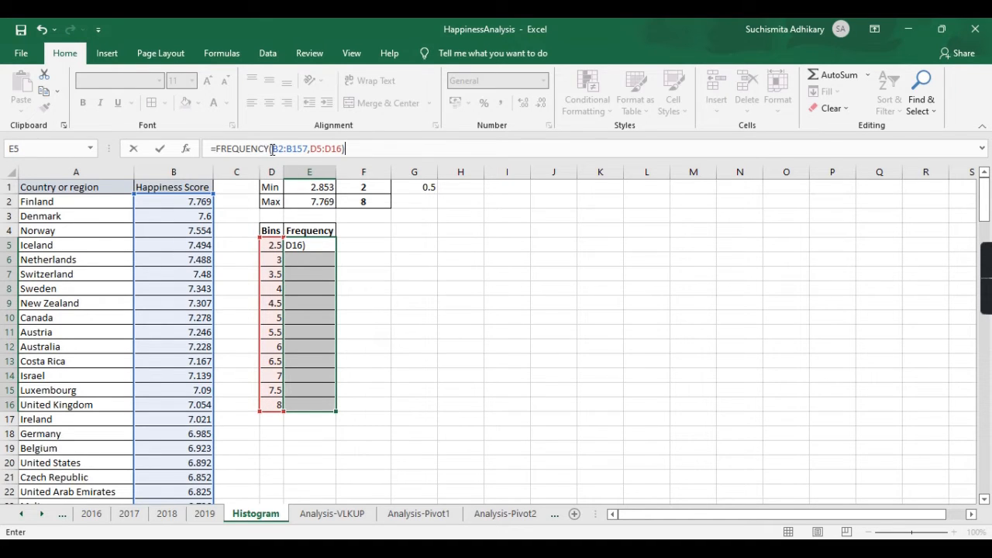
pyautogui.moveTo(272, 149); pyautogui.dragTo(308, 148)
pyautogui.click(353, 147)
pyautogui.moveTo(312, 149); pyautogui.dragTo(324, 152)
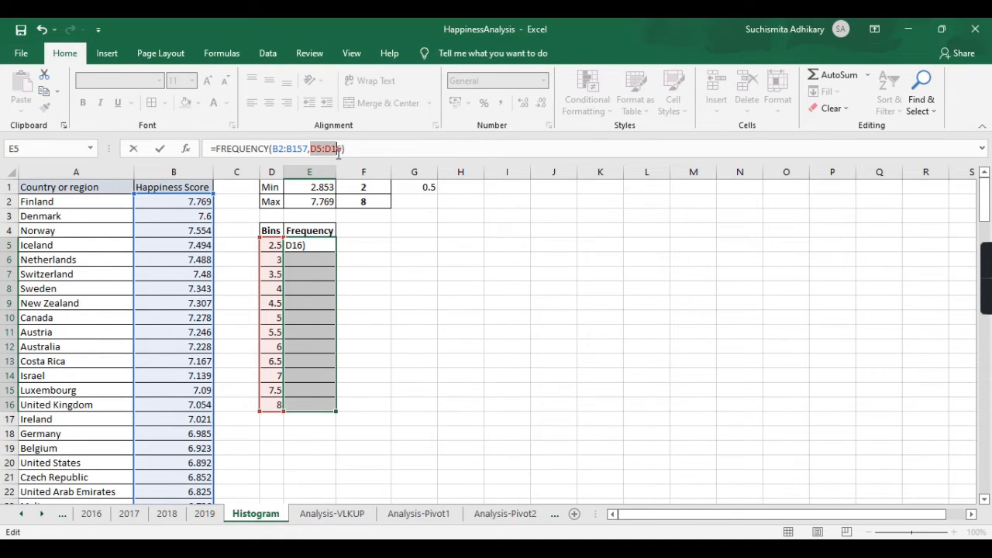
pyautogui.click(354, 147)
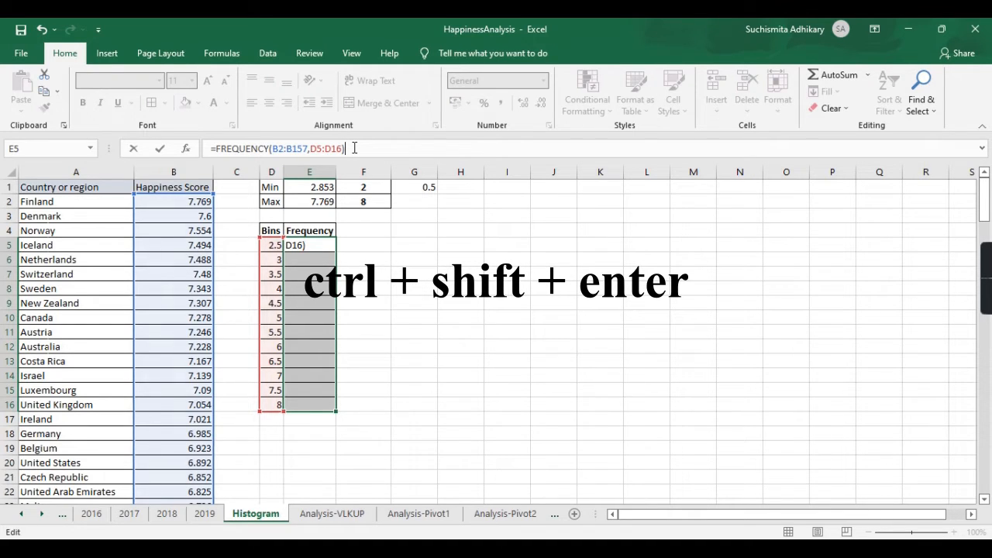
pyautogui.hotkey('ctrl', 'shift', 'Return')
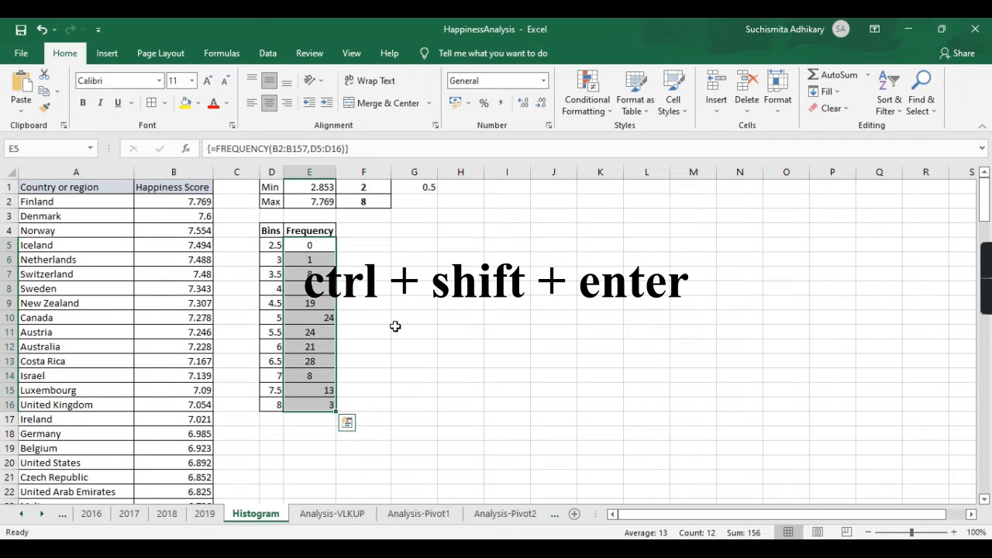
# Step: Clear the centre alignment of the frequency values in E5:E16 so they all align uniformly to the right
pyautogui.click(395, 330)
pyautogui.click(305, 258)
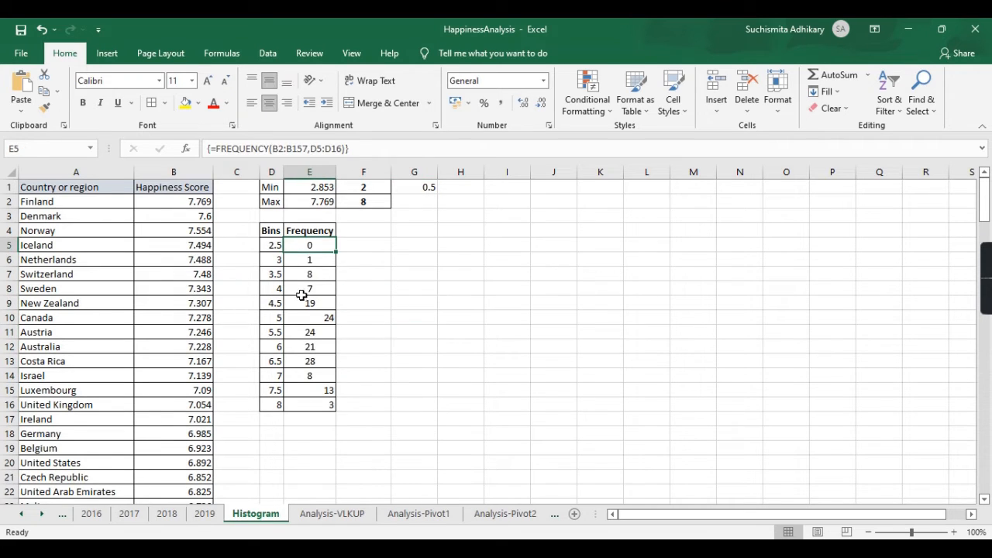
pyautogui.click(305, 398)
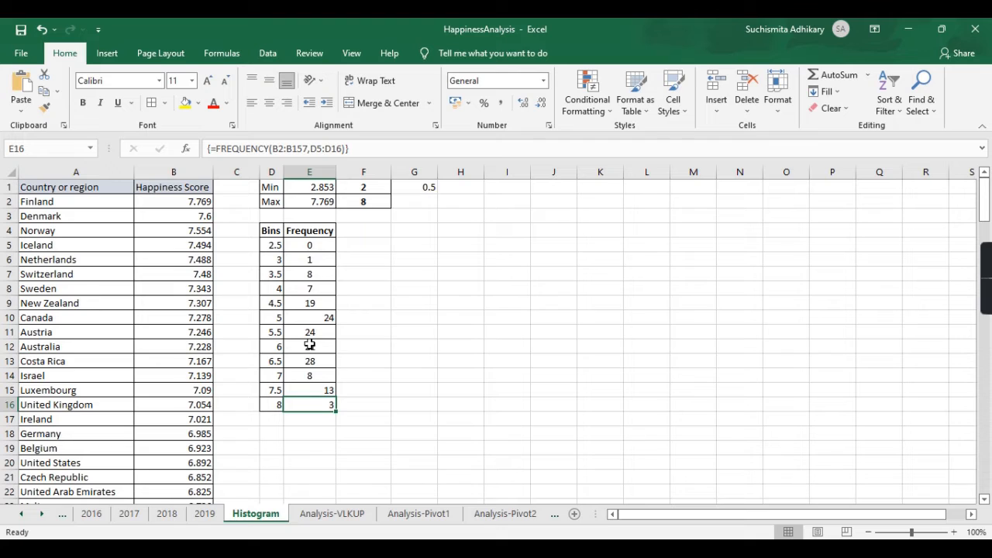
pyautogui.moveTo(311, 246); pyautogui.dragTo(306, 398)
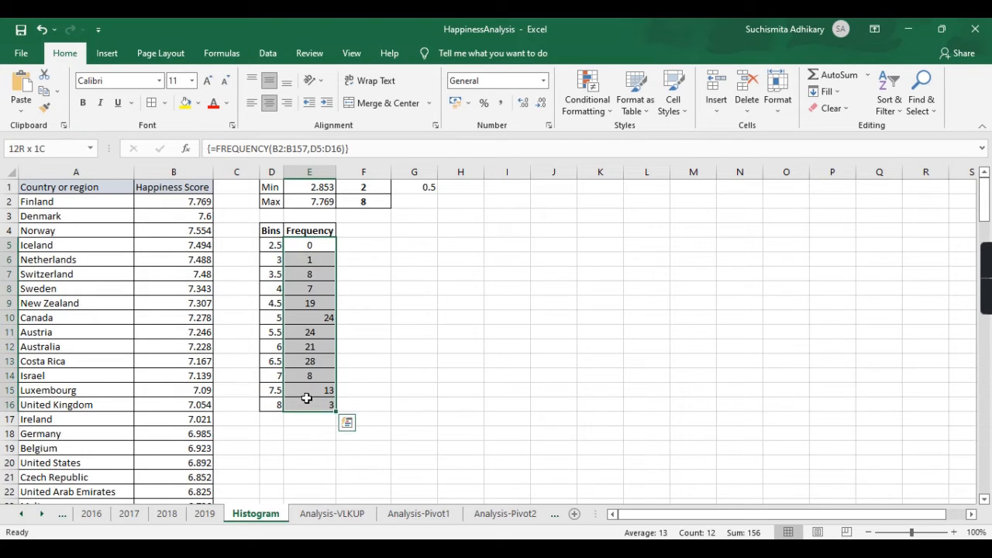
pyautogui.click(268, 104)
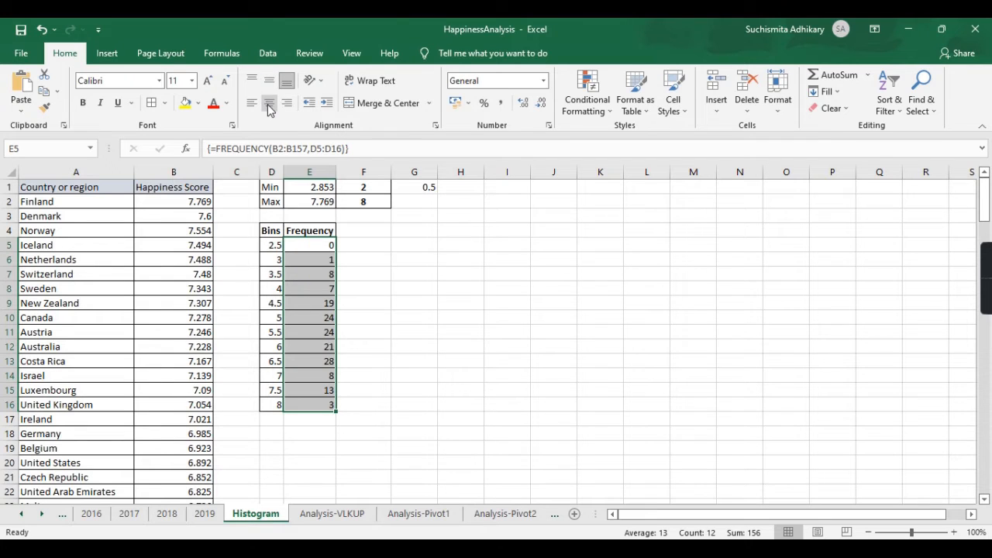
pyautogui.click(391, 275)
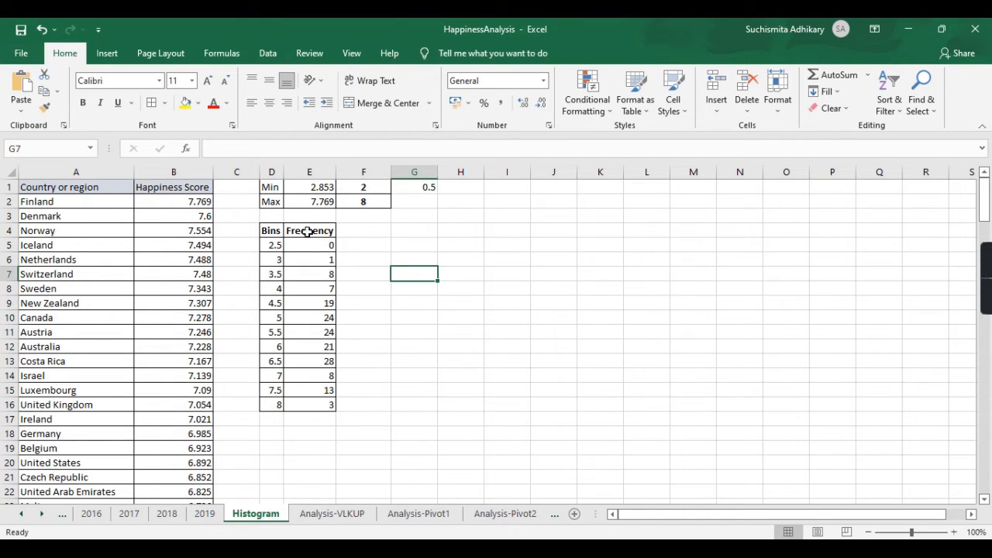
pyautogui.click(269, 232)
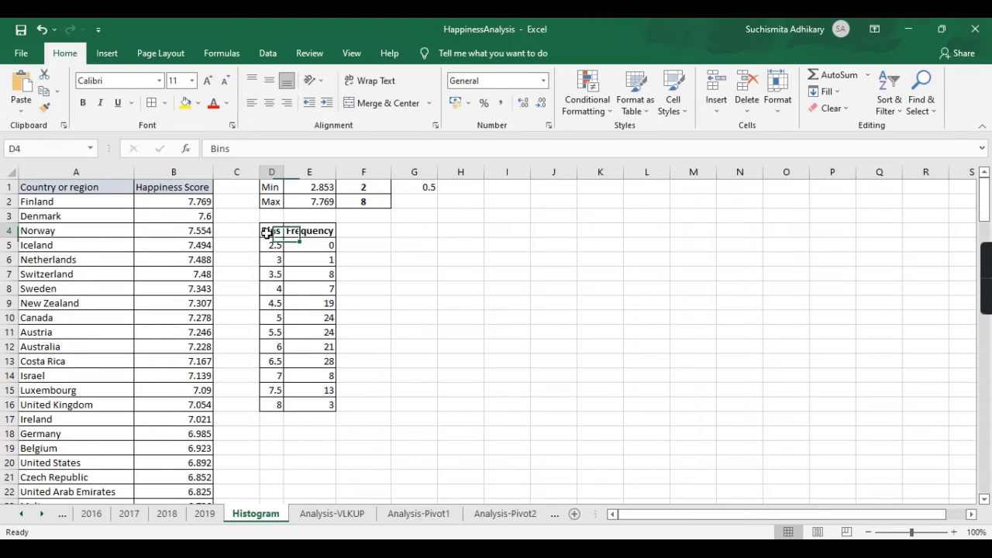
pyautogui.keyDown('shift'); pyautogui.click(301, 406); pyautogui.keyUp('shift')
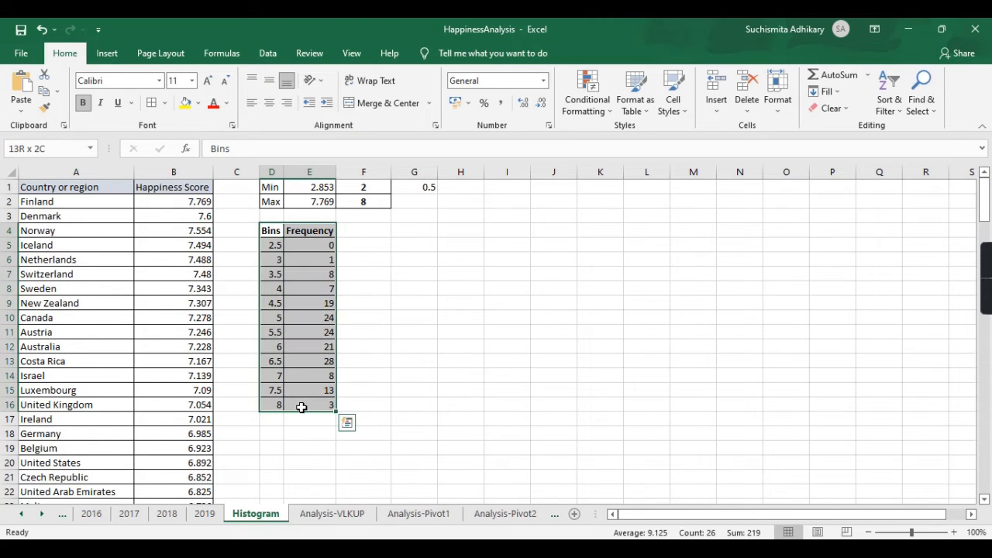
pyautogui.click(507, 260)
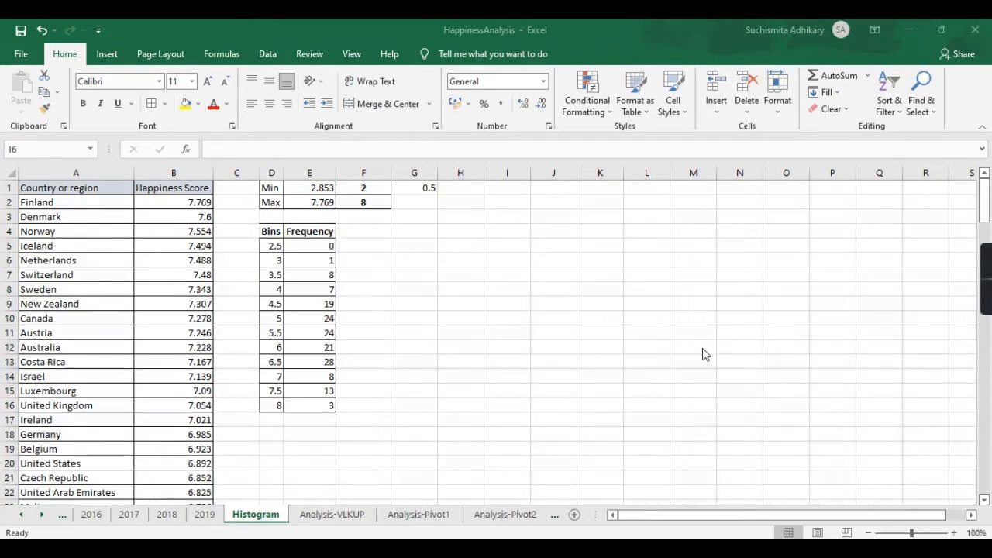
# Step: Enter the heading "Labels" in C4 beside the Bins column and select the label range C4:C16
pyautogui.click(267, 230)
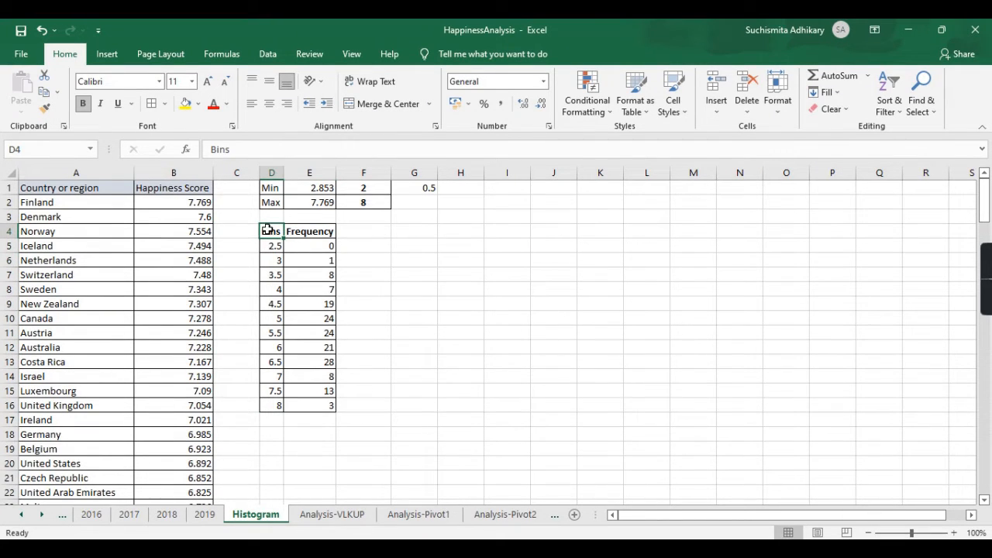
pyautogui.click(247, 230)
pyautogui.write('Labels')
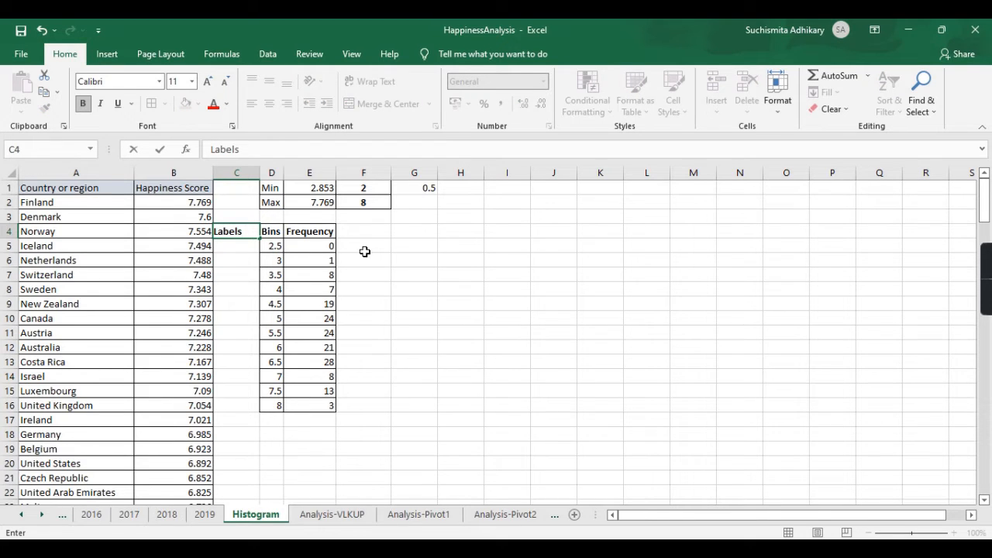
pyautogui.press('Return')
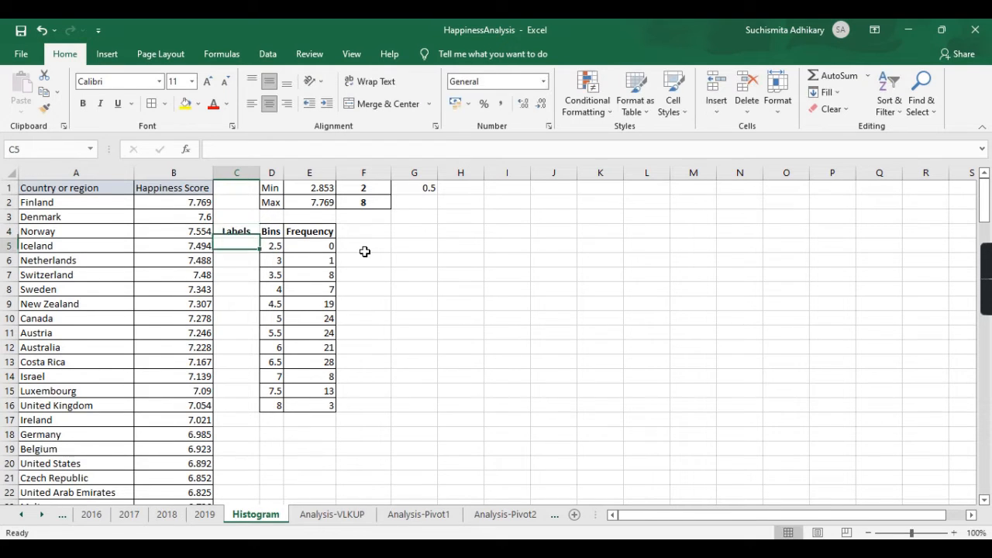
pyautogui.click(240, 227)
pyautogui.moveTo(246, 400); pyautogui.dragTo(249, 400)
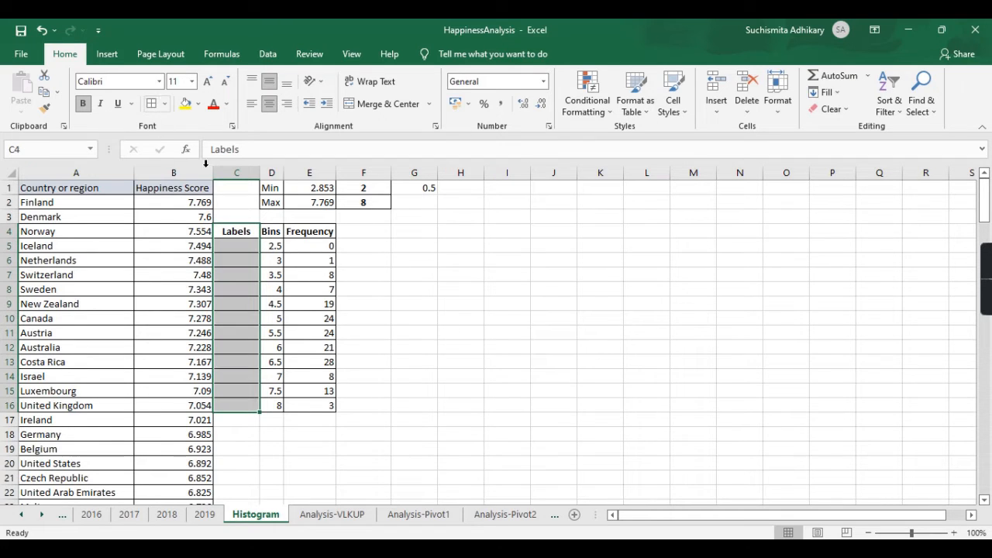
# Step: Enter the formula =D5&"-"&D6 in C6 to join the two neighbouring bin limits into a range label
pyautogui.click(237, 259)
pyautogui.write('=')
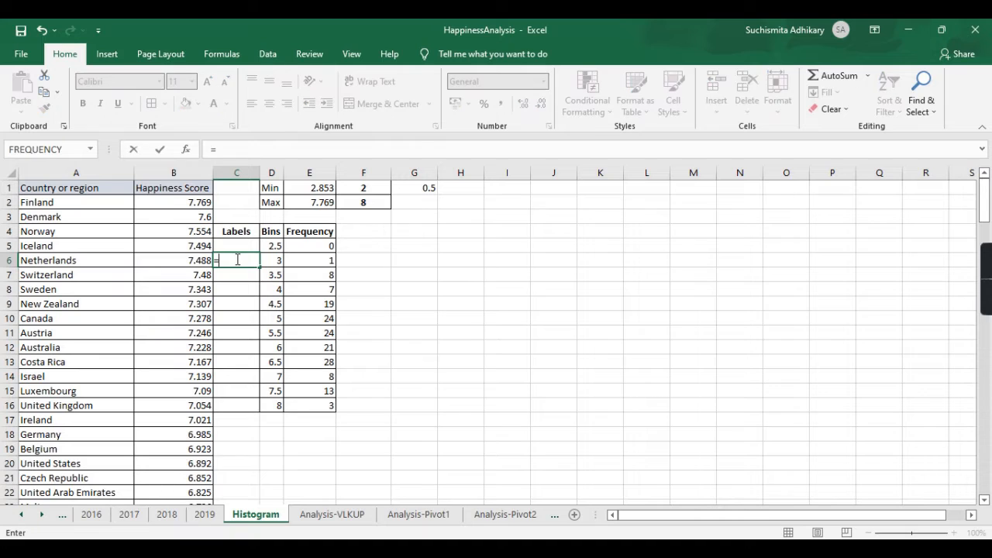
pyautogui.click(267, 246)
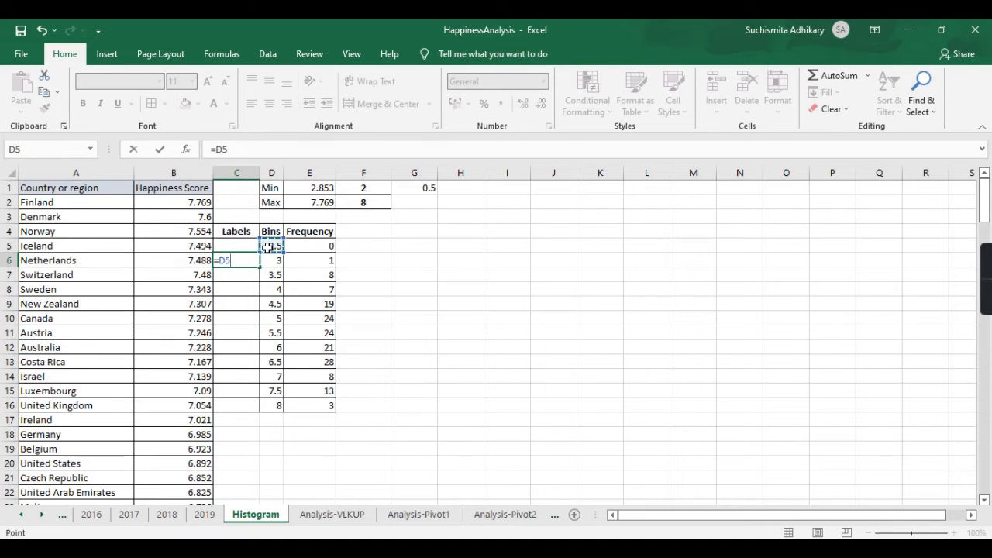
pyautogui.write('-')
pyautogui.write('&')
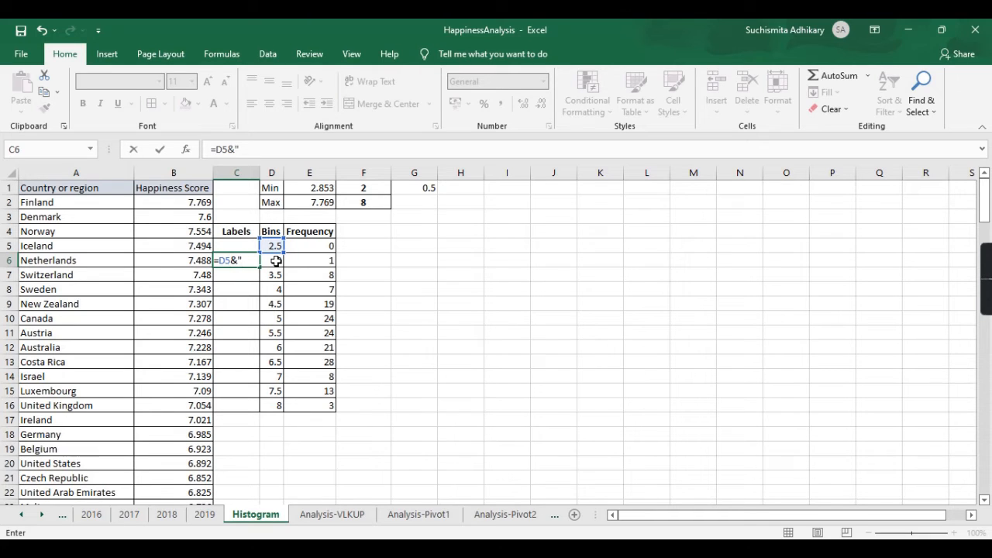
pyautogui.write('"-"&')
pyautogui.click(278, 262)
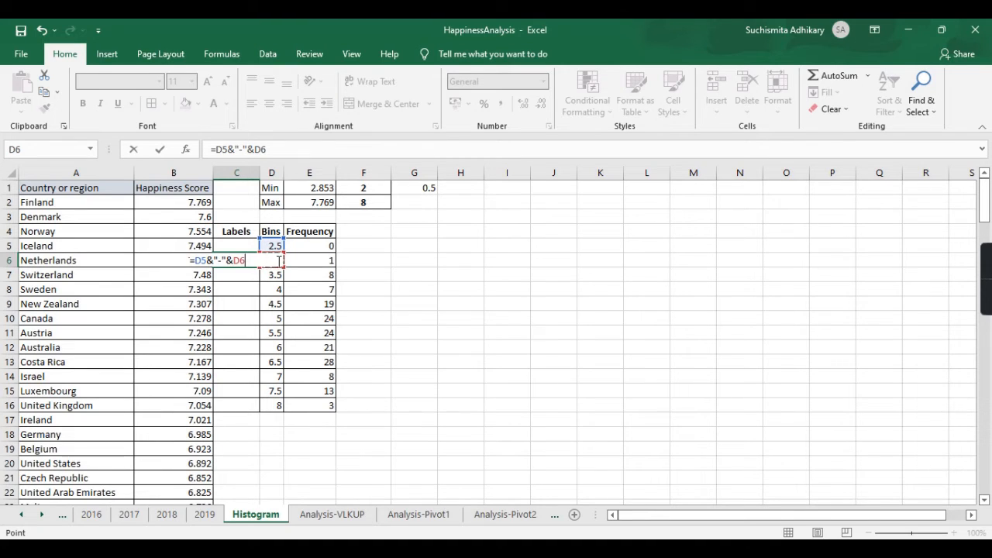
pyautogui.press('Return')
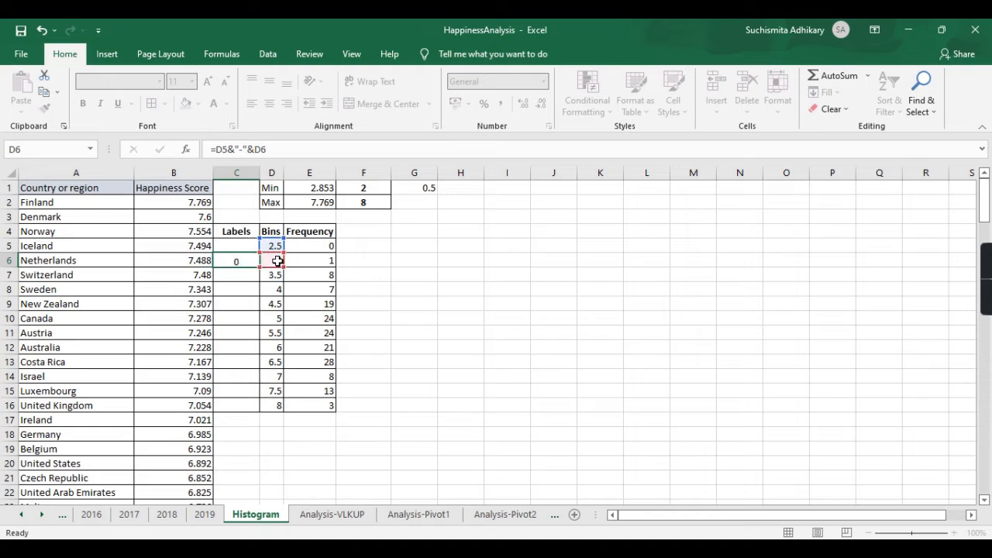
# Step: Fill the C6 label formula down through C16 only, undoing any fill that runs past the bins
pyautogui.click(242, 261)
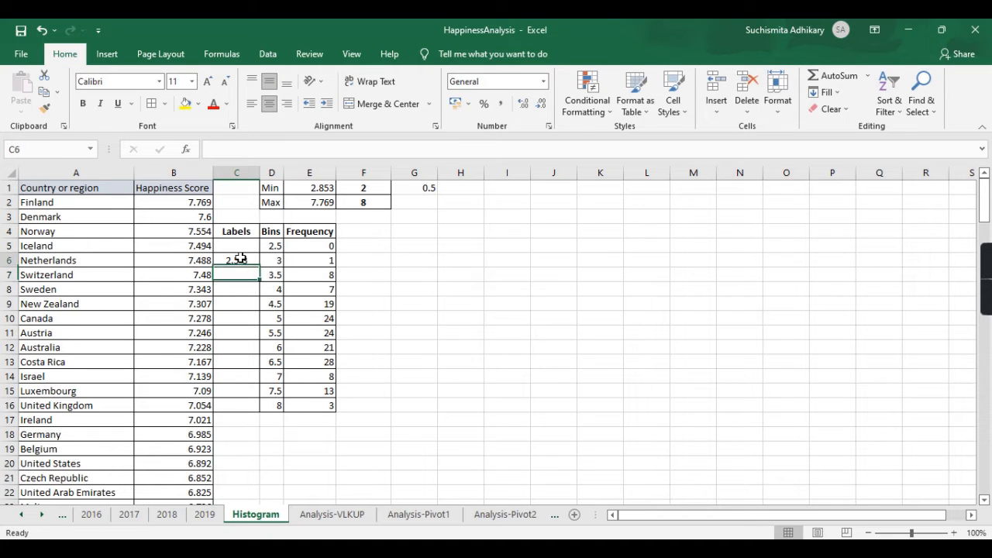
pyautogui.doubleClick(258, 266)
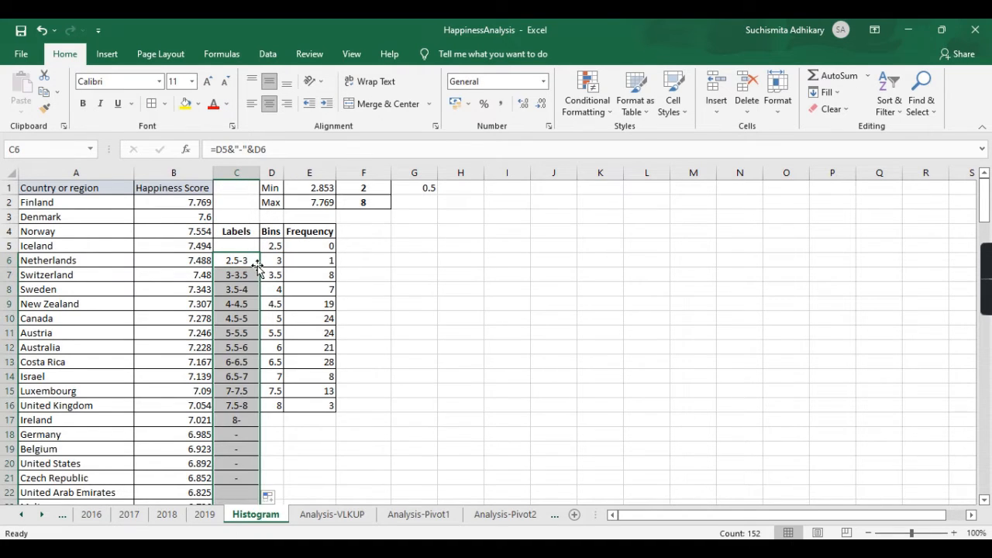
pyautogui.hotkey('ctrl', 'z')
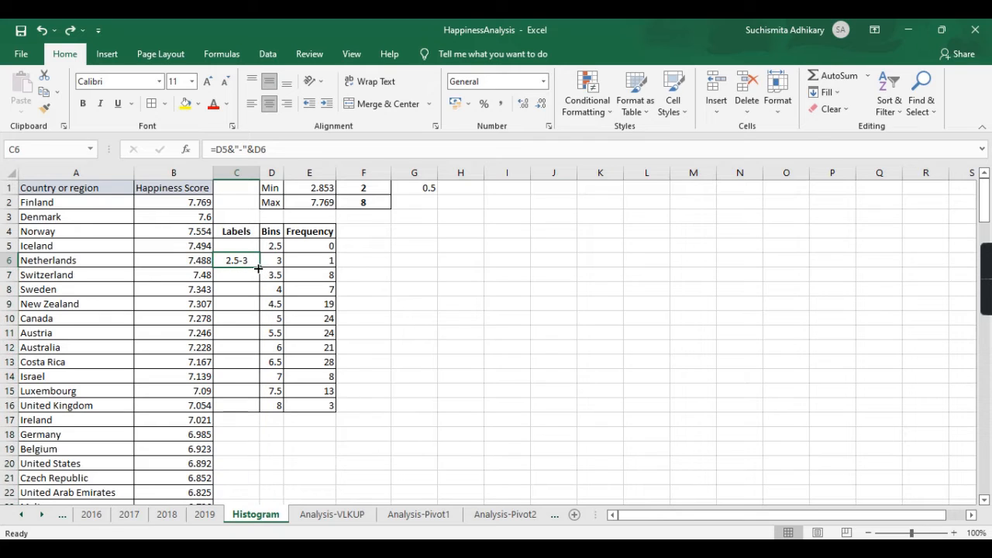
pyautogui.moveTo(258, 266); pyautogui.dragTo(263, 407)
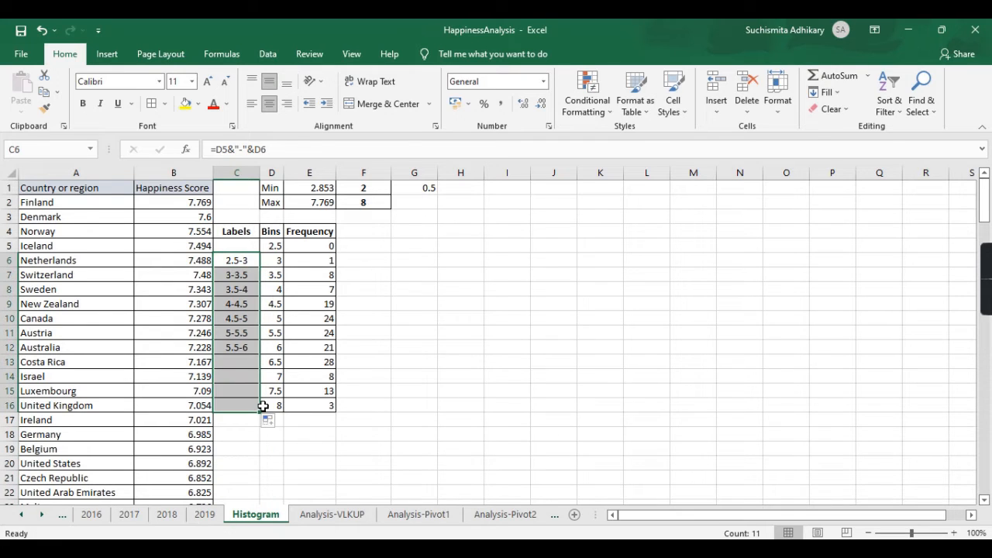
# Step: Enter the formula =0&"-"&2.5 in C5 as the label for the first bin
pyautogui.click(239, 244)
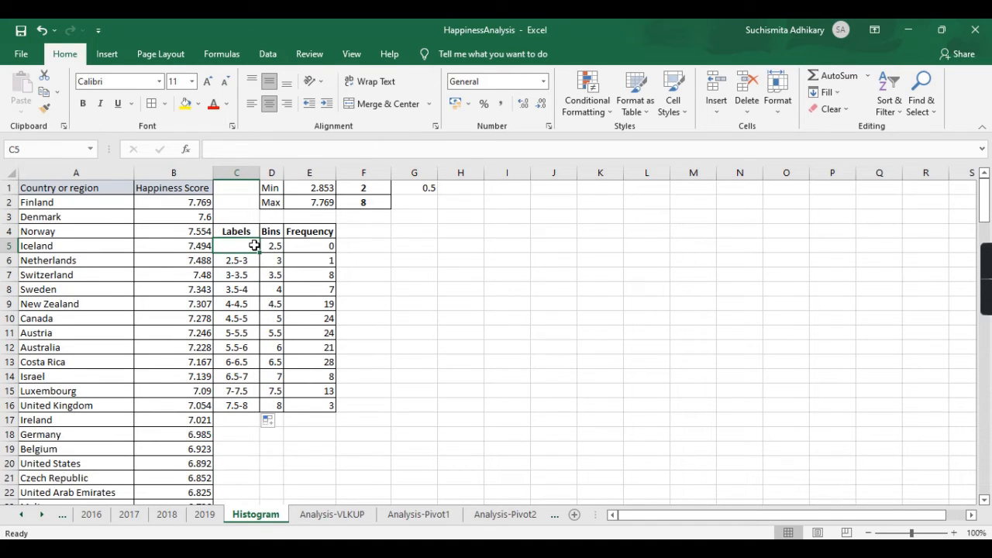
pyautogui.write('=0')
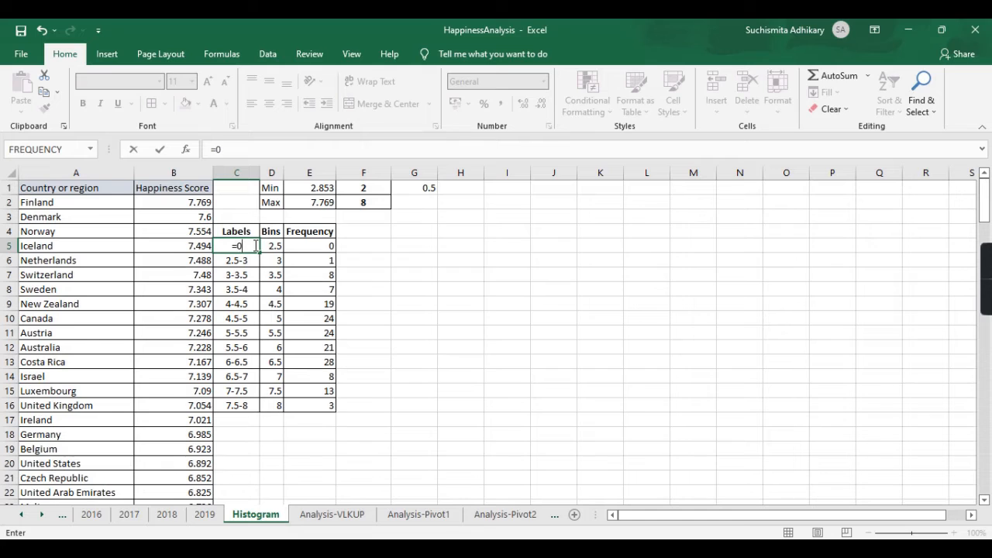
pyautogui.write('&"-"&2.5')
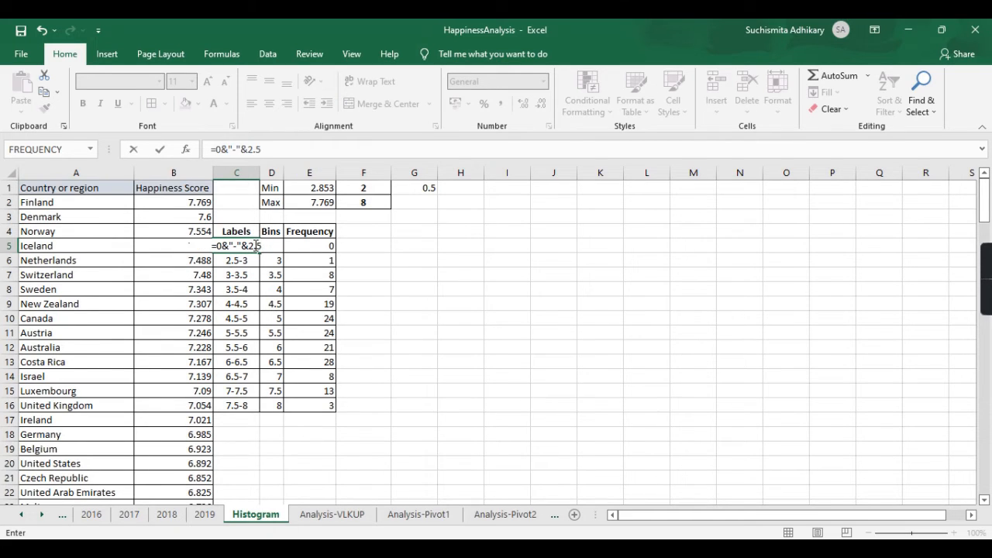
pyautogui.press('Left')
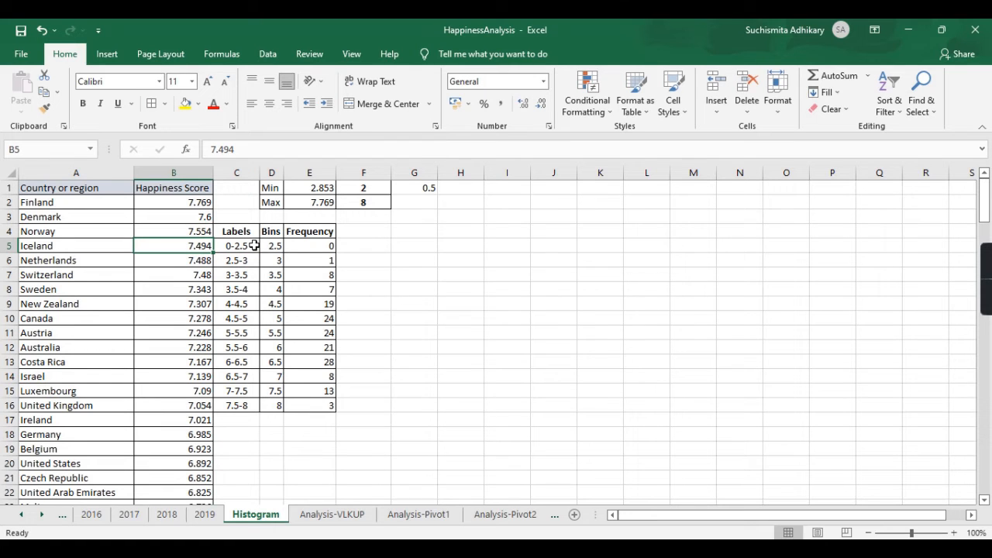
# Step: Replace the 0 in the C5 label formula with a reference to F1, giving =F1&"-"&2.5
pyautogui.click(254, 246)
pyautogui.click(223, 149)
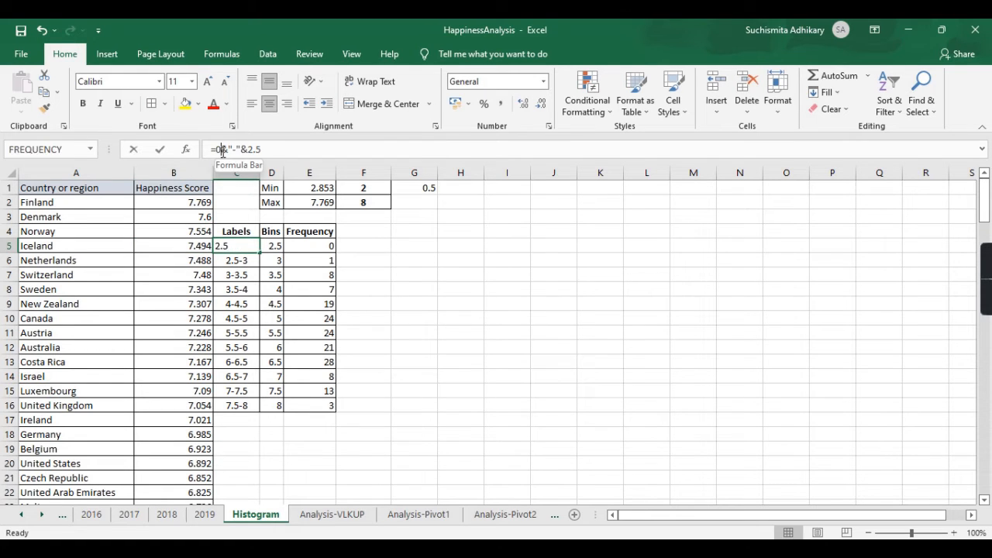
pyautogui.press('BackSpace')
pyautogui.write('F1')
pyautogui.press('Return')
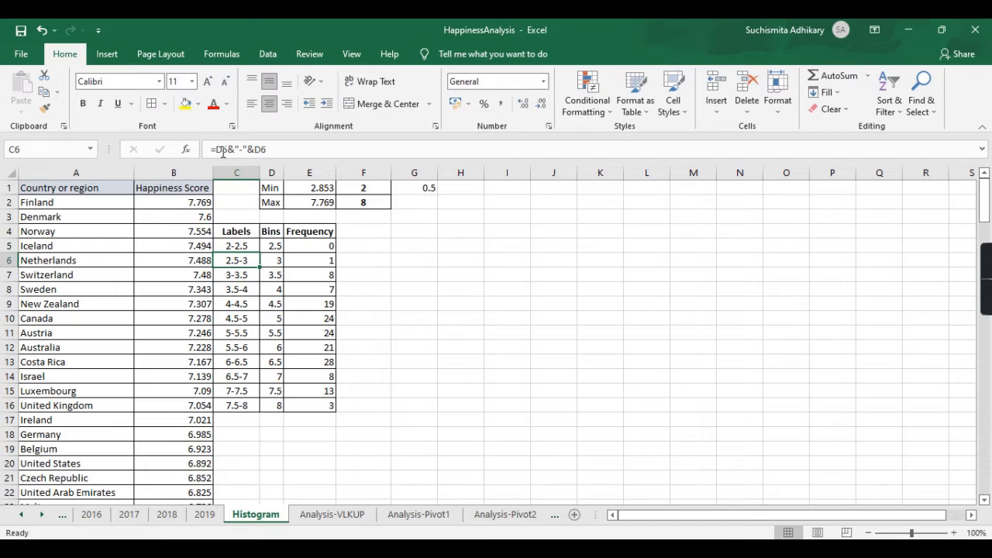
pyautogui.click(325, 317)
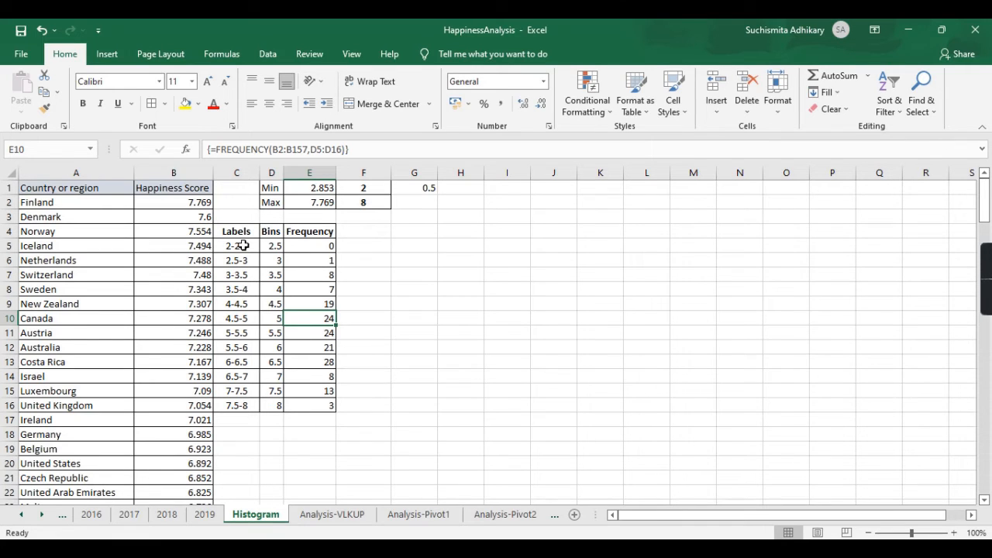
pyautogui.click(329, 190)
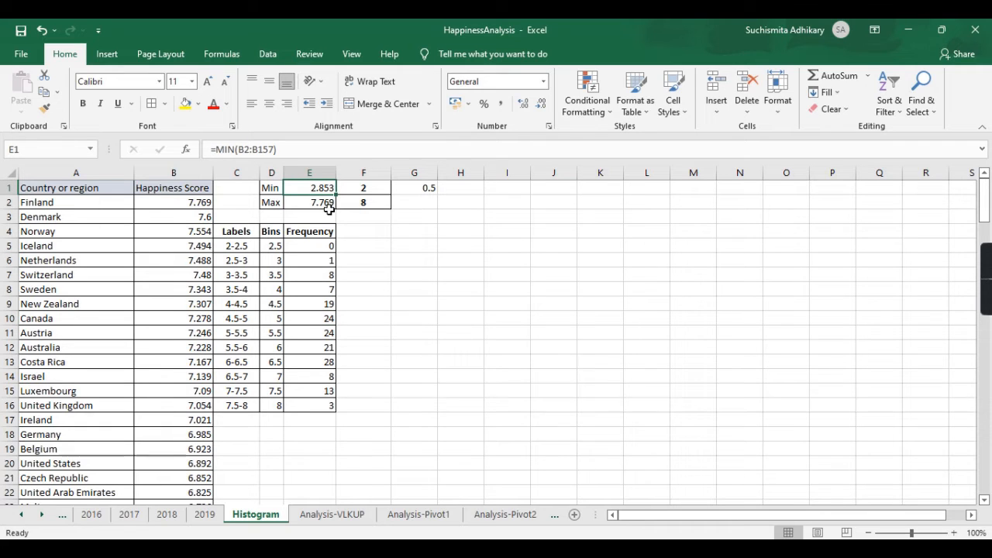
# Step: Insert a 2-D clustered column chart from the labels, bins and frequency table in C4:E16
pyautogui.click(231, 228)
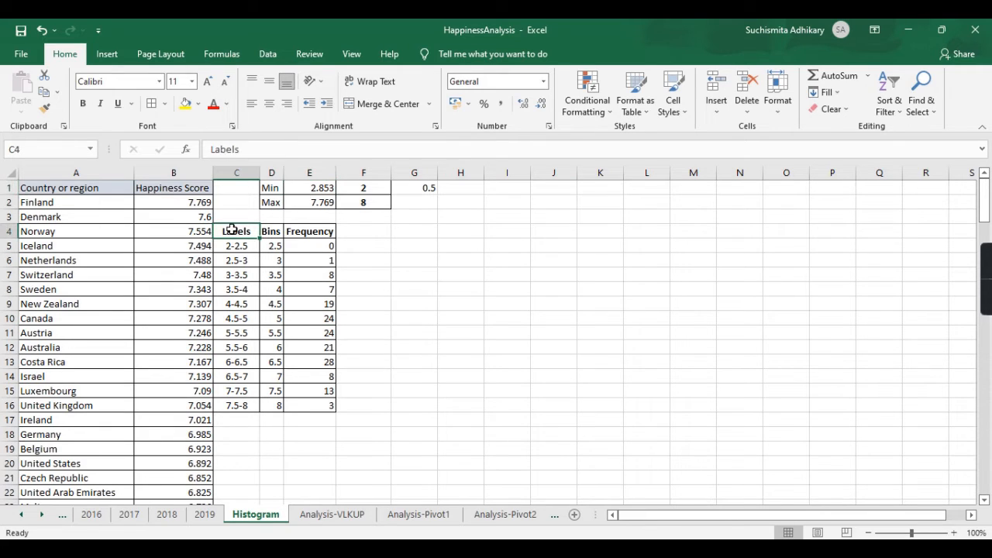
pyautogui.keyDown('shift'); pyautogui.click(312, 400); pyautogui.keyUp('shift')
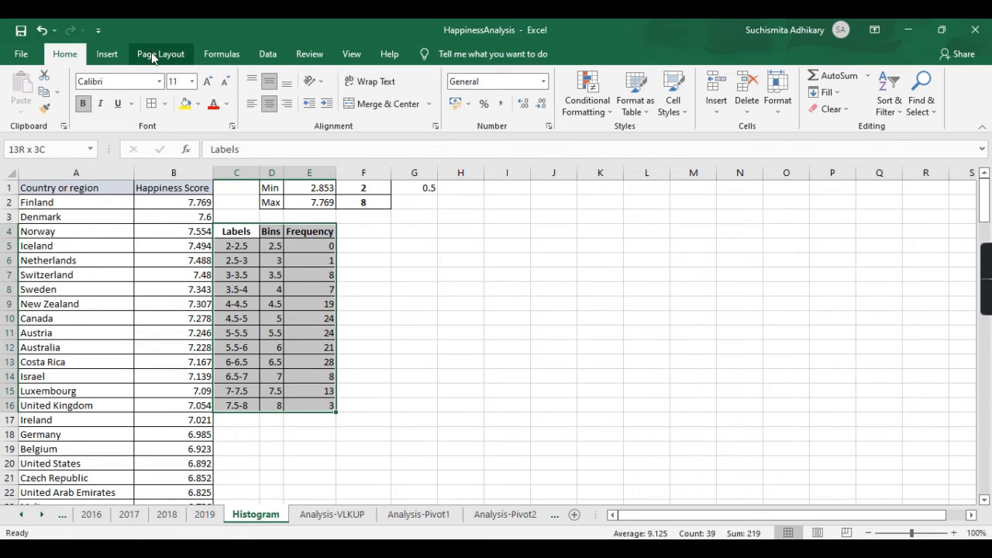
pyautogui.click(119, 60)
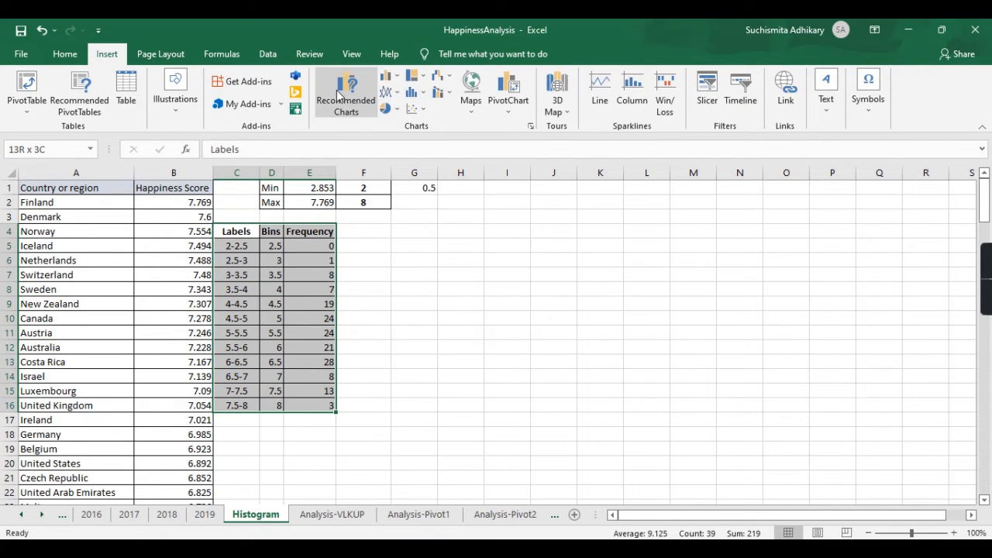
pyautogui.click(387, 79)
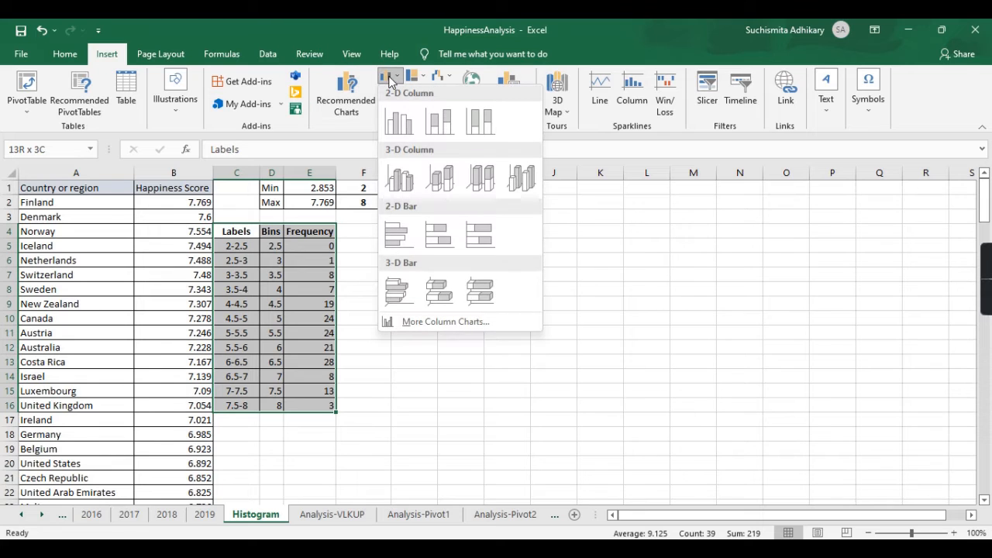
pyautogui.click(401, 132)
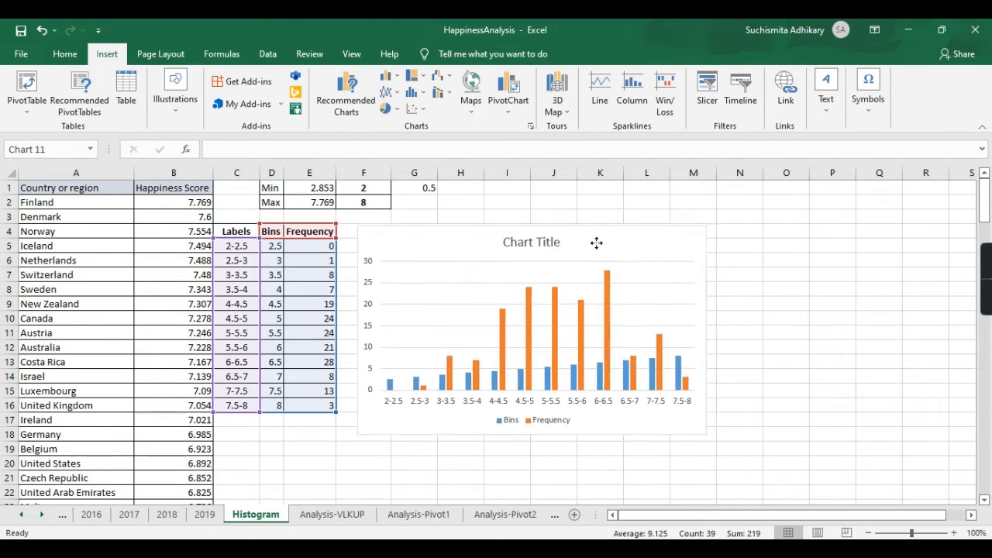
# Step: Delete the Bins series from the column chart, keeping only the Frequency series
pyautogui.moveTo(575, 375)
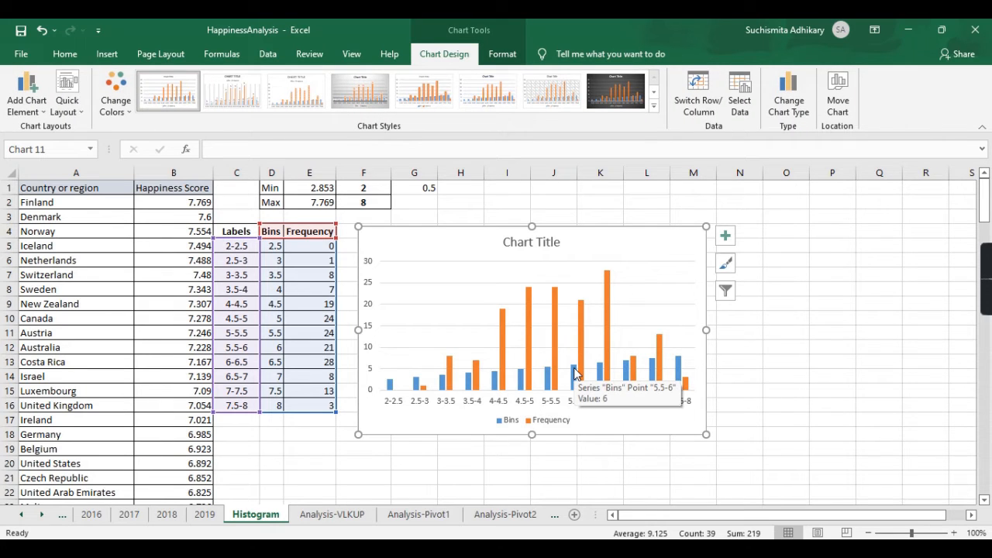
pyautogui.click(502, 361)
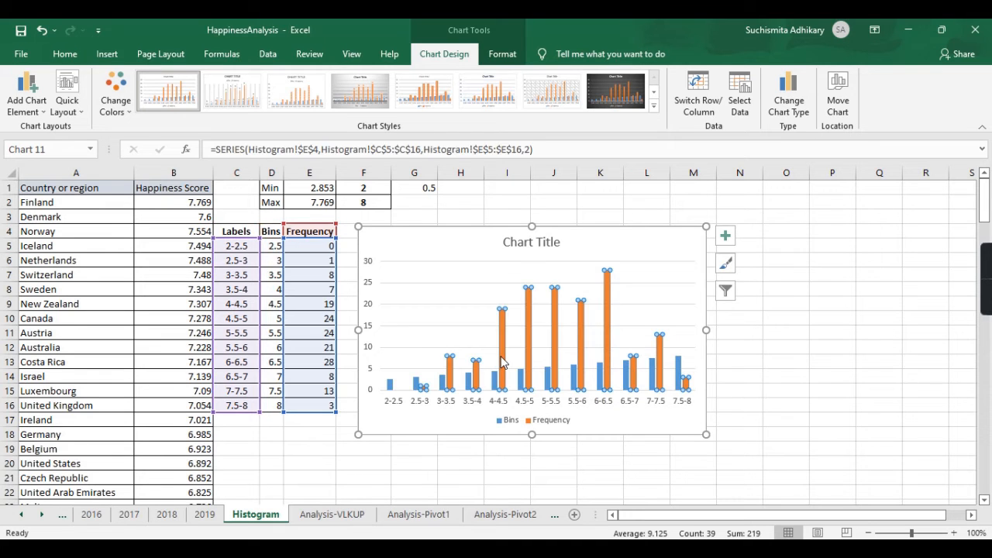
pyautogui.click(444, 386)
pyautogui.press('Delete')
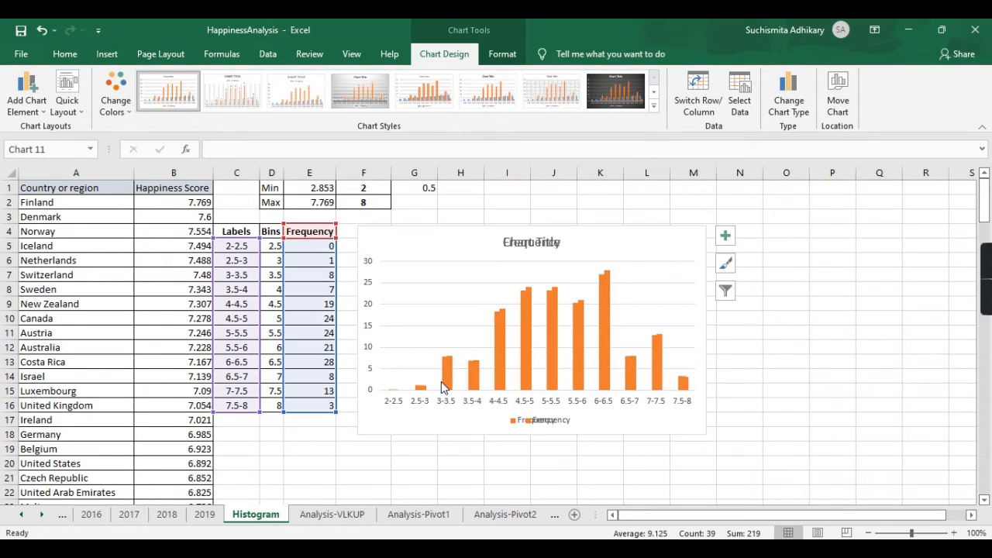
# Step: Format the Frequency data series with a gap width of 0% so its columns touch like a histogram
pyautogui.click(577, 359)
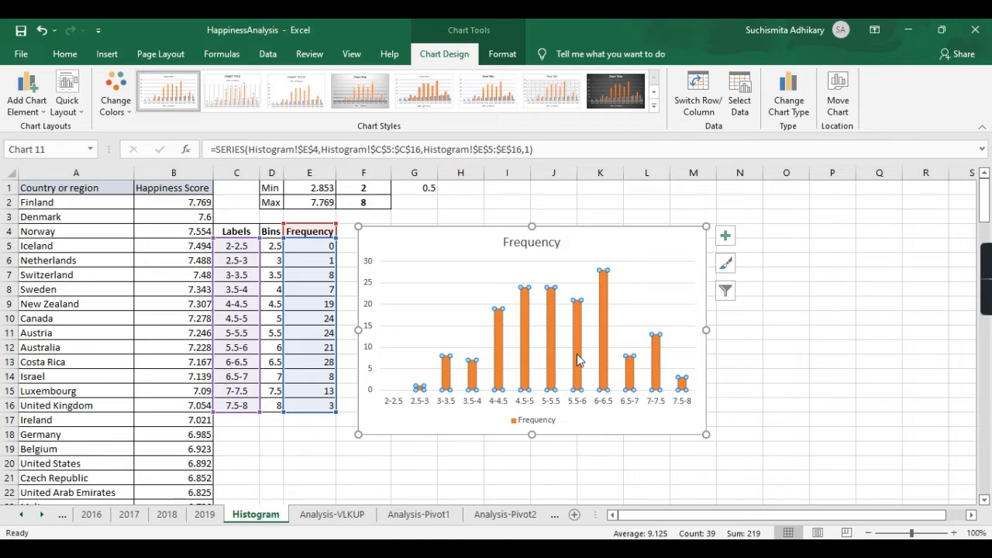
pyautogui.rightClick(577, 359)
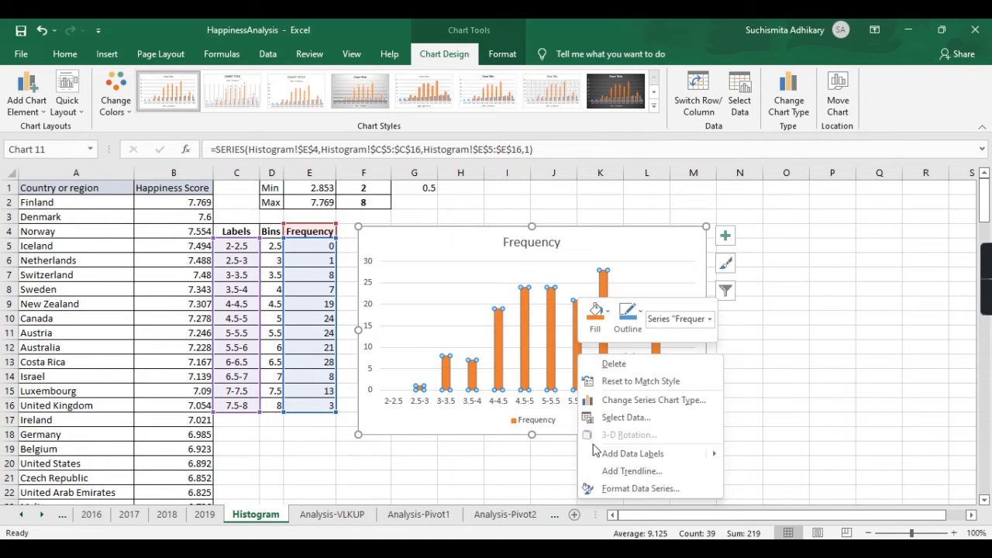
pyautogui.click(607, 489)
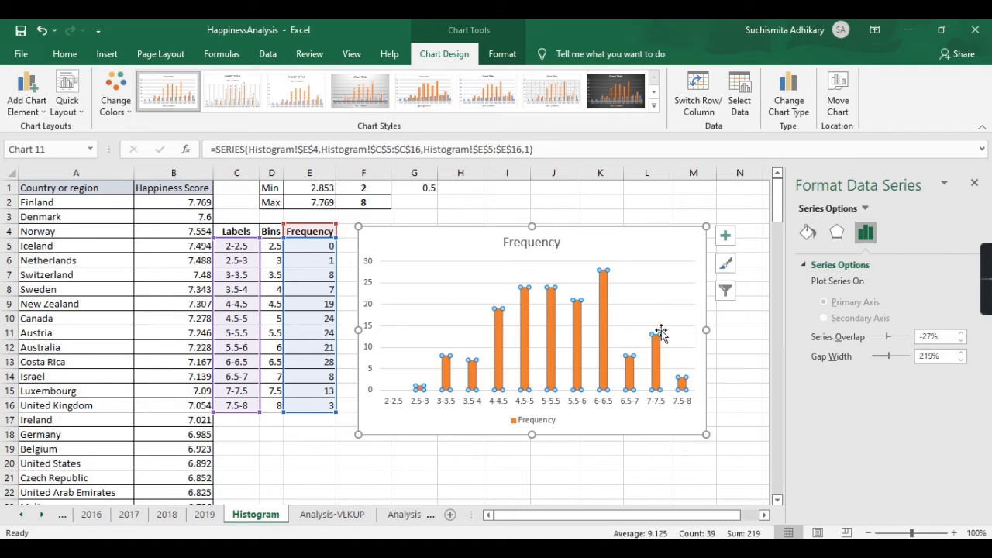
pyautogui.rightClick(605, 319)
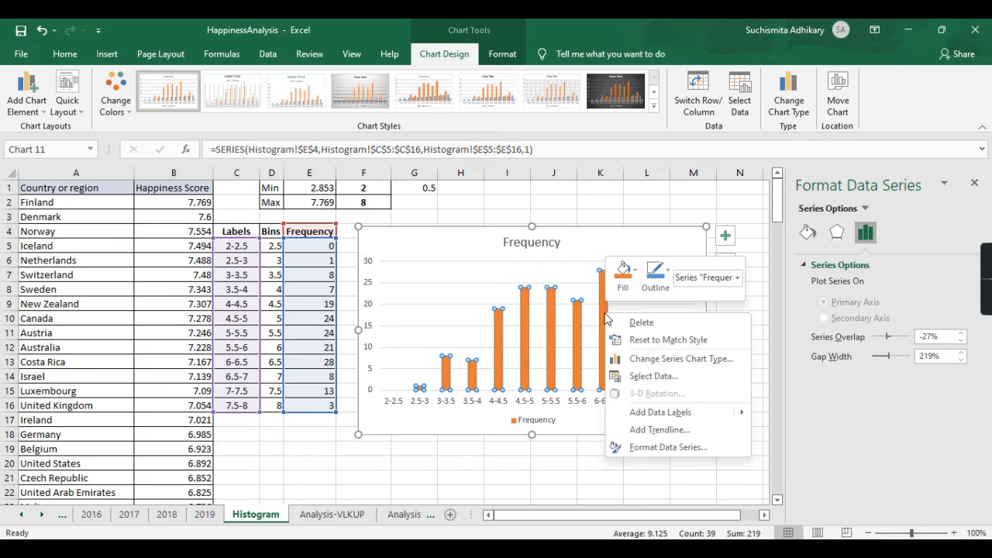
pyautogui.click(639, 448)
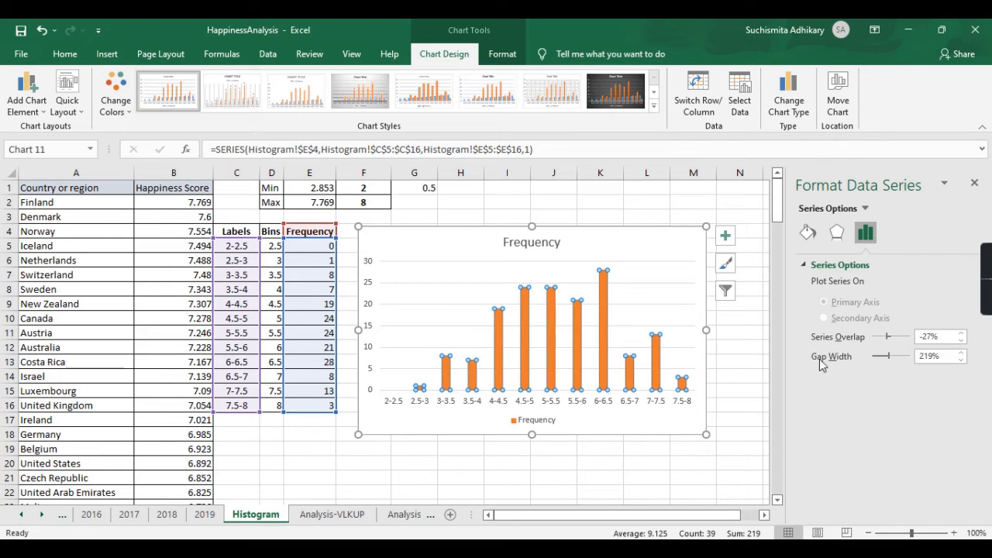
pyautogui.moveTo(883, 356); pyautogui.dragTo(869, 357)
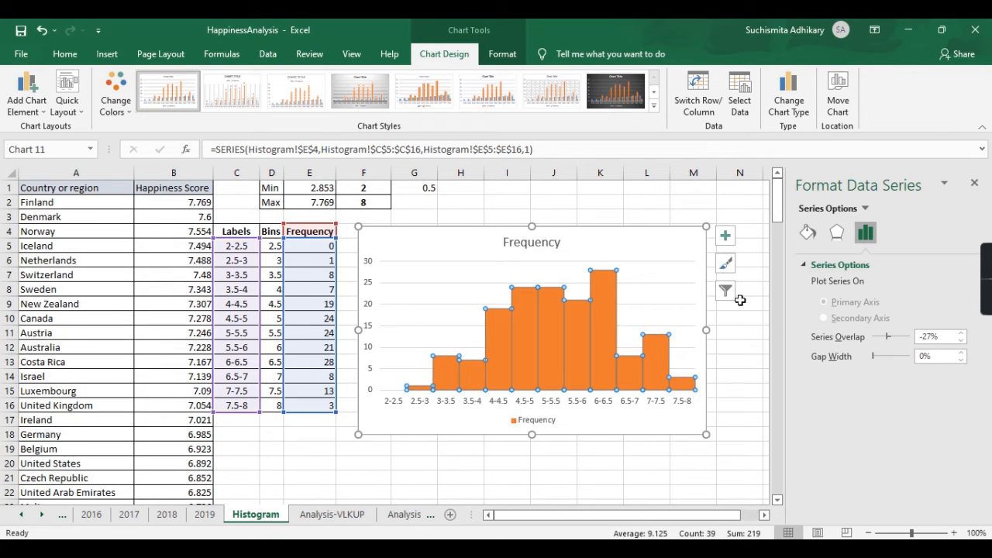
# Step: Fill the Frequency columns with a solid darker shade of the blue theme colour
pyautogui.click(808, 234)
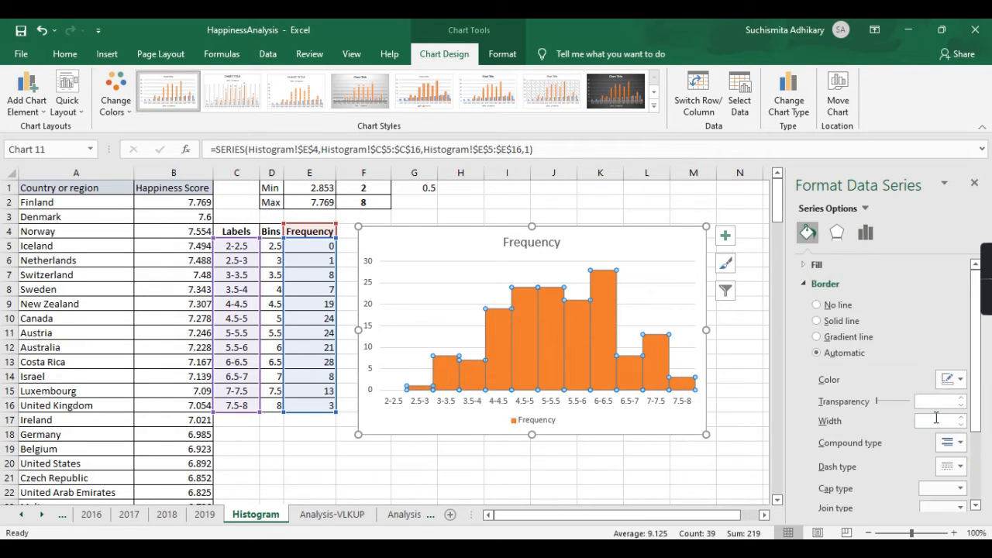
pyautogui.click(805, 285)
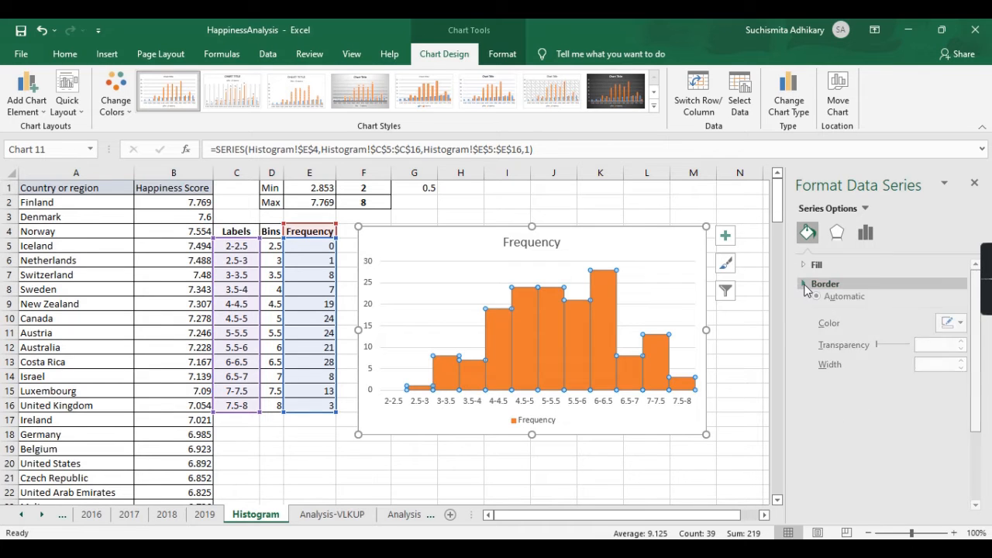
pyautogui.click(803, 265)
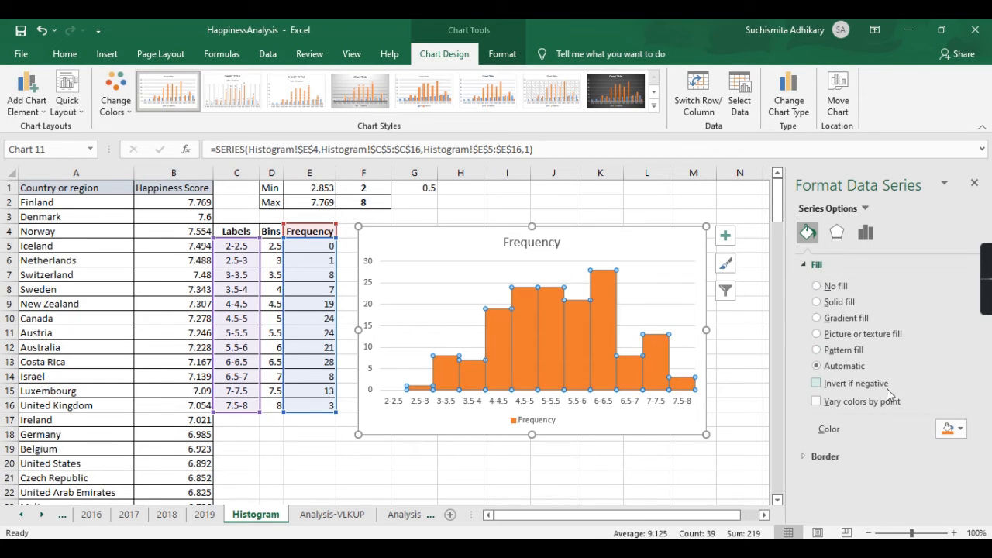
pyautogui.click(952, 430)
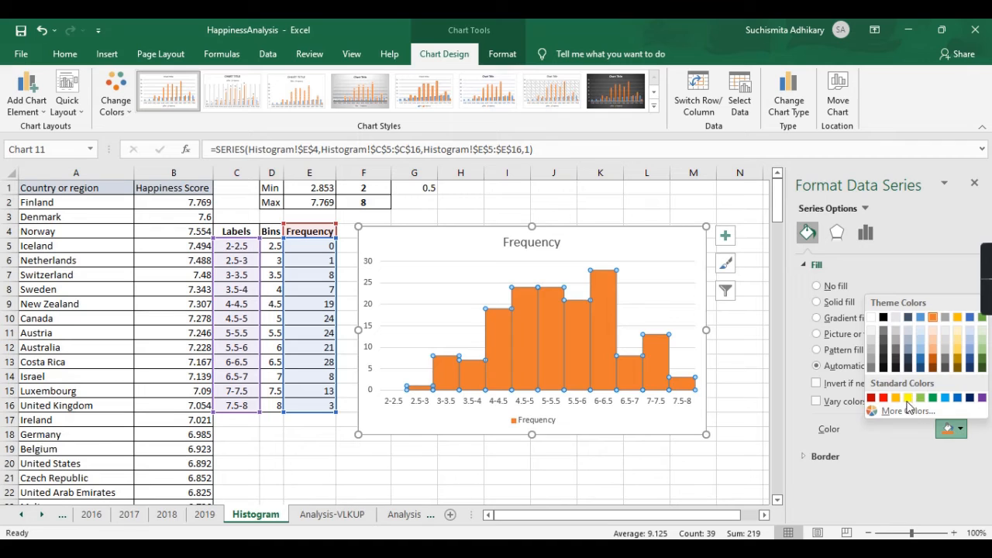
pyautogui.click(921, 319)
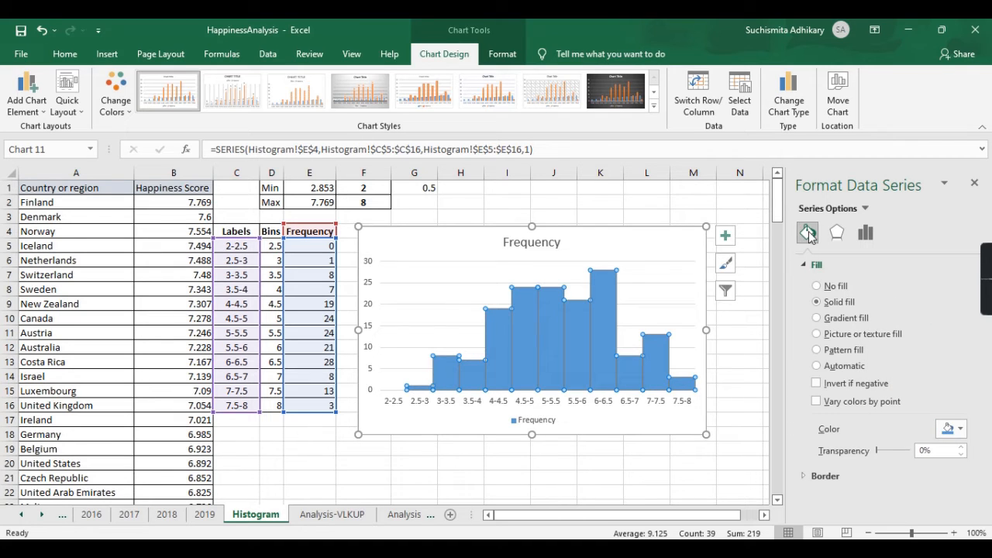
pyautogui.click(952, 428)
pyautogui.click(920, 361)
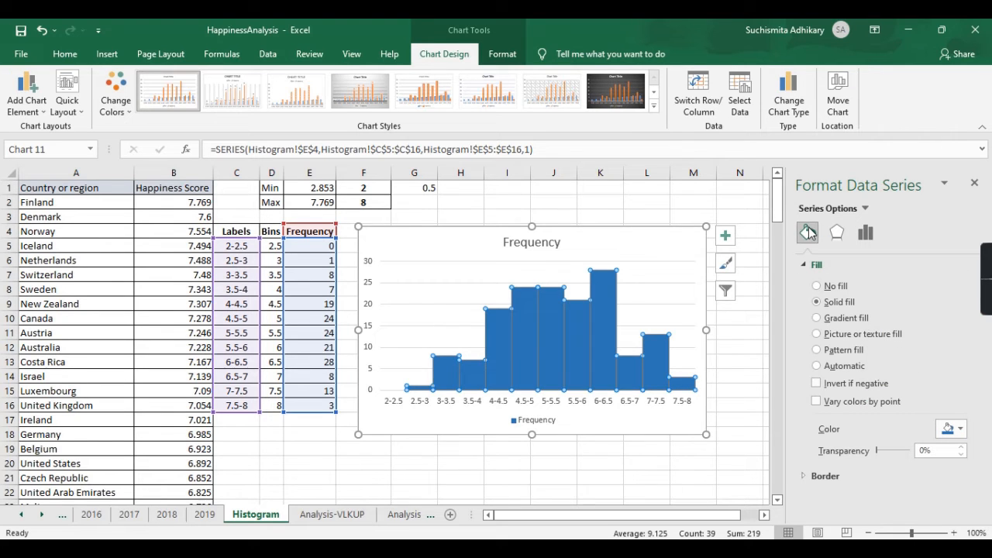
# Step: Give the Frequency columns a solid border line in the same darker blue theme shade as their fill
pyautogui.click(808, 264)
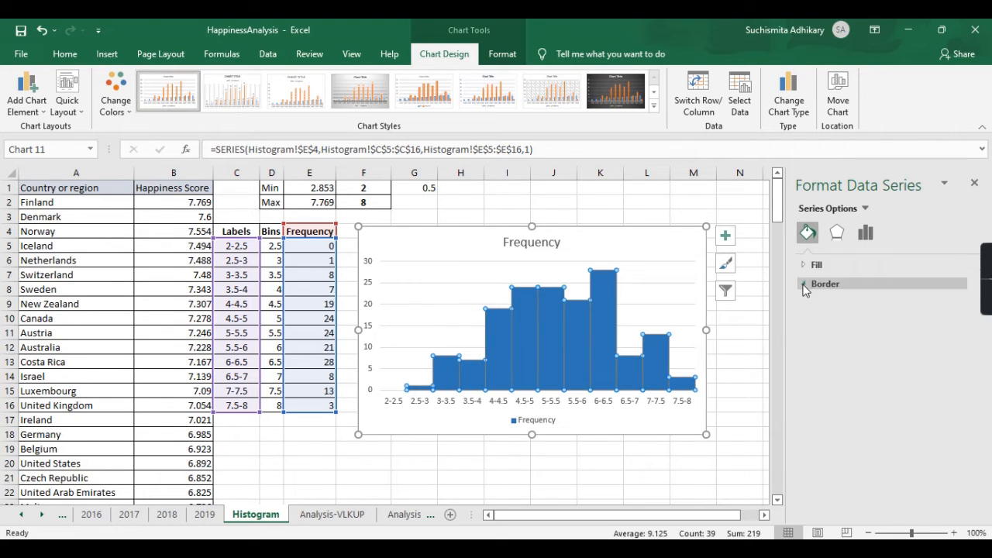
pyautogui.click(805, 286)
pyautogui.click(814, 321)
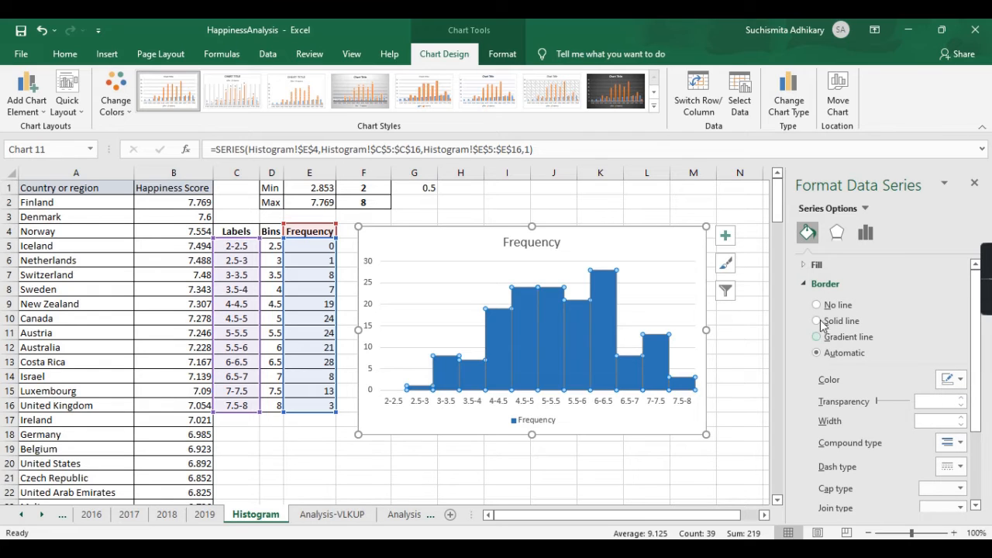
pyautogui.click(961, 379)
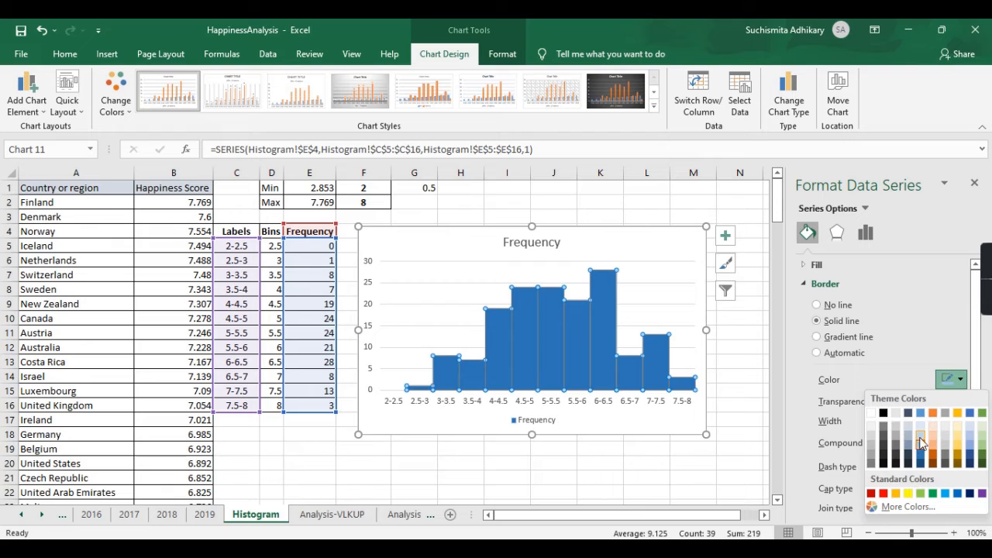
pyautogui.click(922, 450)
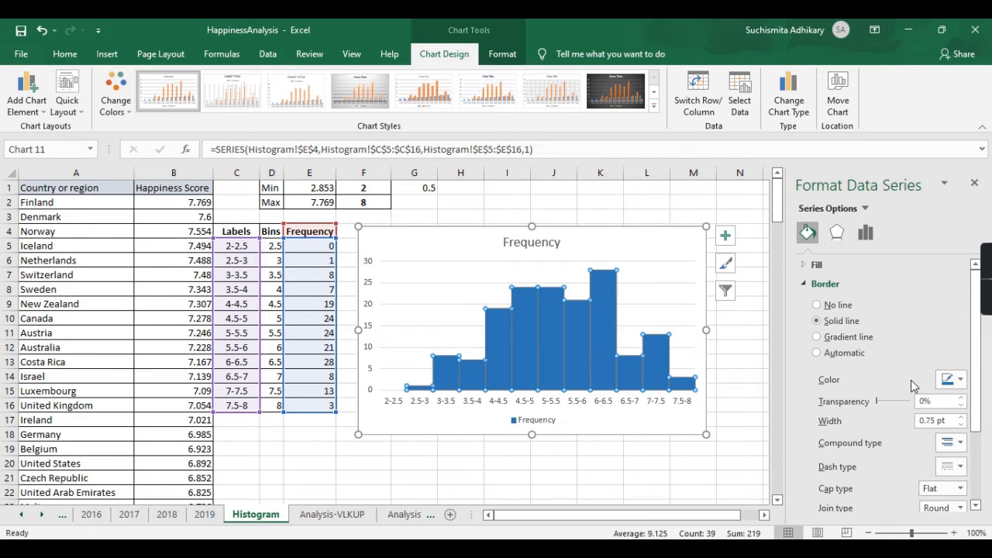
pyautogui.click(975, 184)
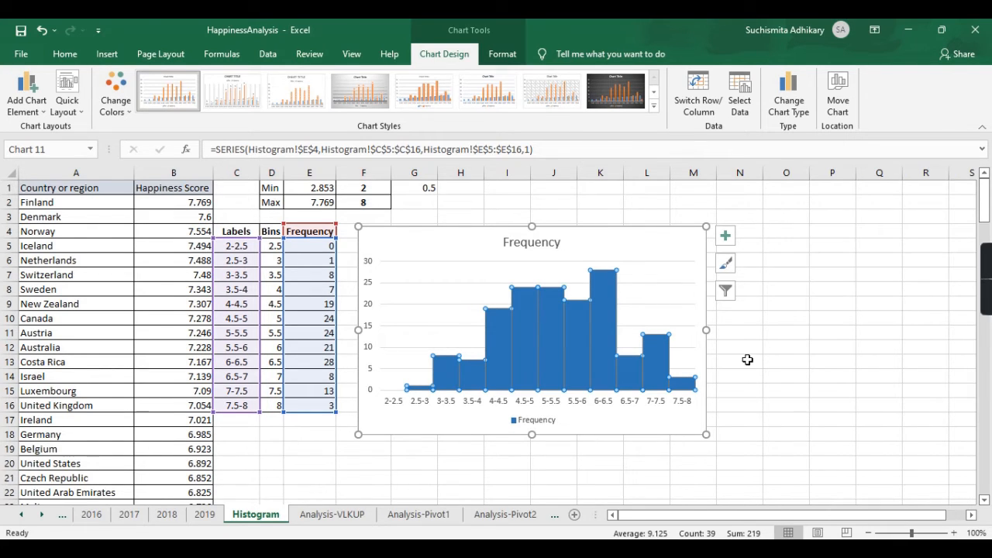
pyautogui.click(772, 361)
# Step: Change the border colour of the Frequency columns to a lighter blue theme shade so the bars stand apart
pyautogui.click(619, 360)
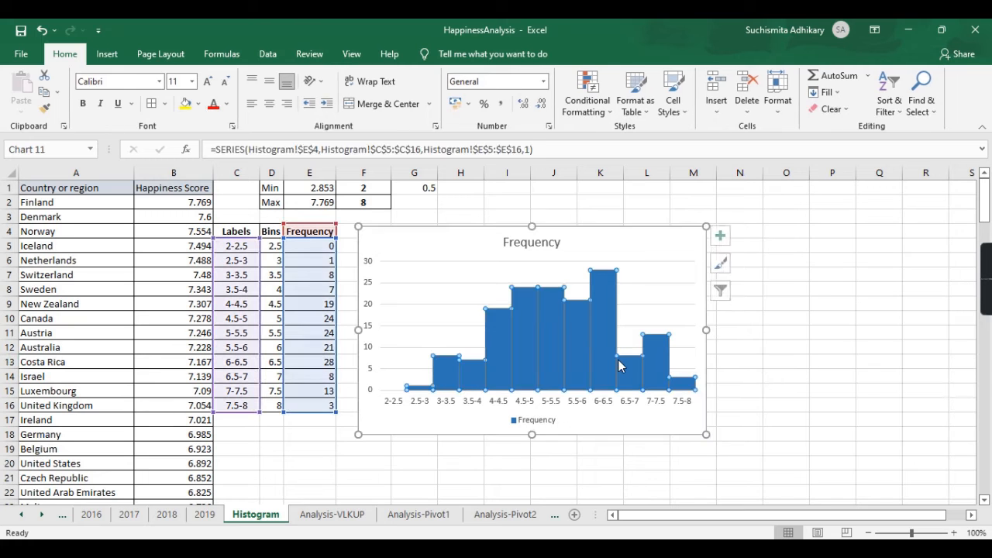
pyautogui.rightClick(619, 359)
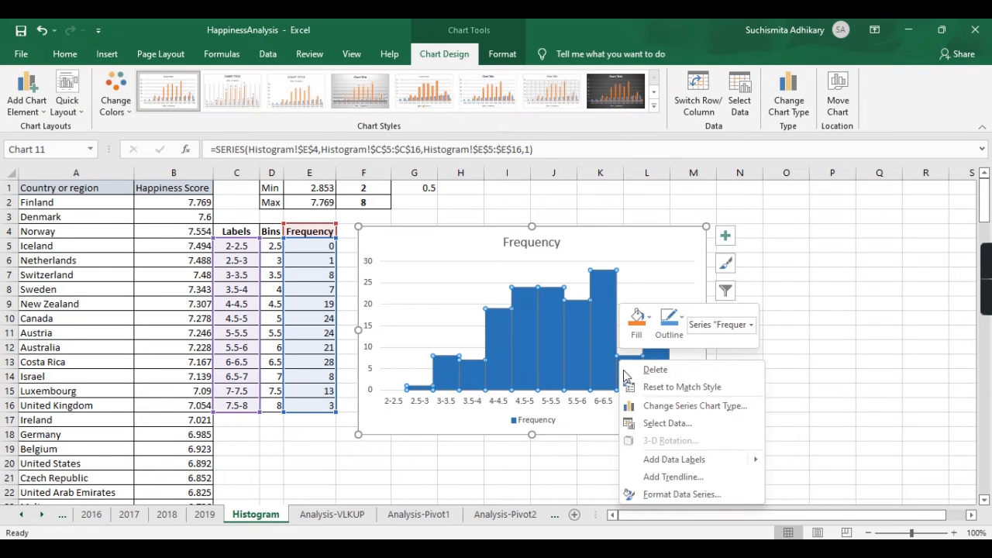
pyautogui.click(671, 494)
pyautogui.click(808, 241)
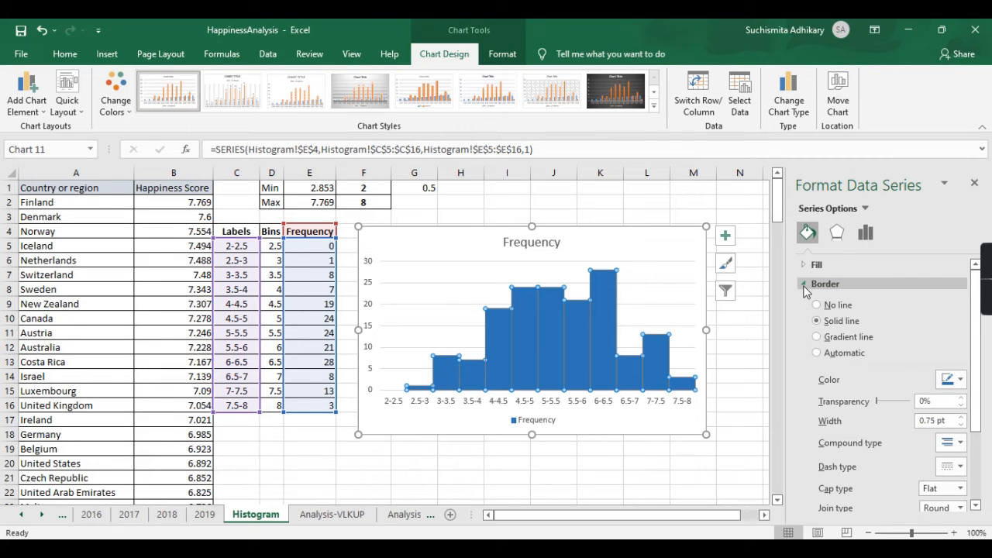
pyautogui.click(952, 380)
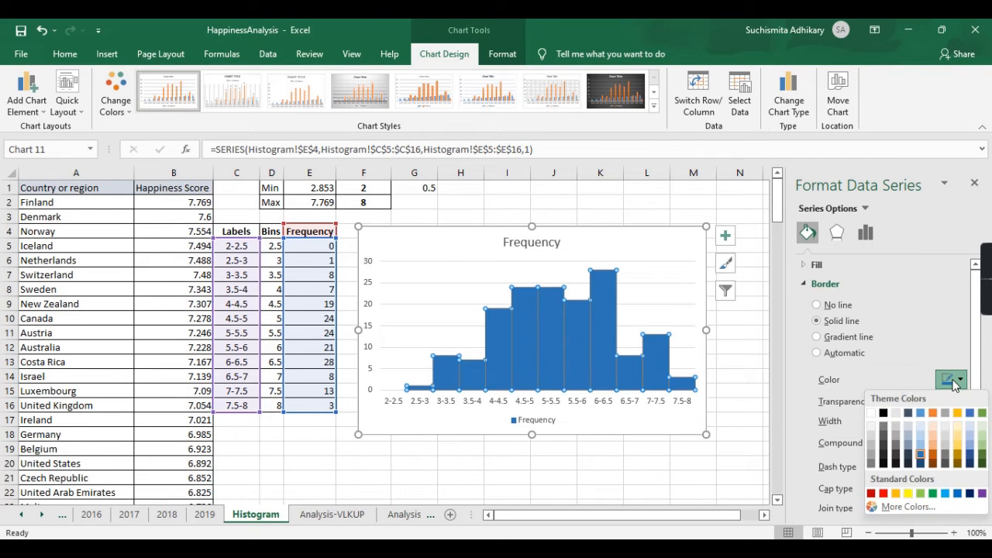
pyautogui.click(923, 447)
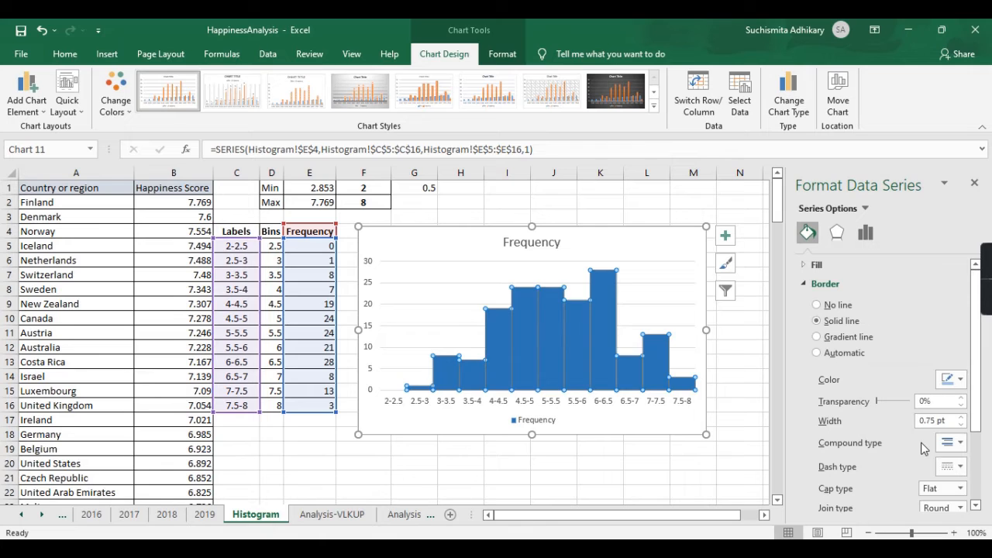
pyautogui.click(974, 182)
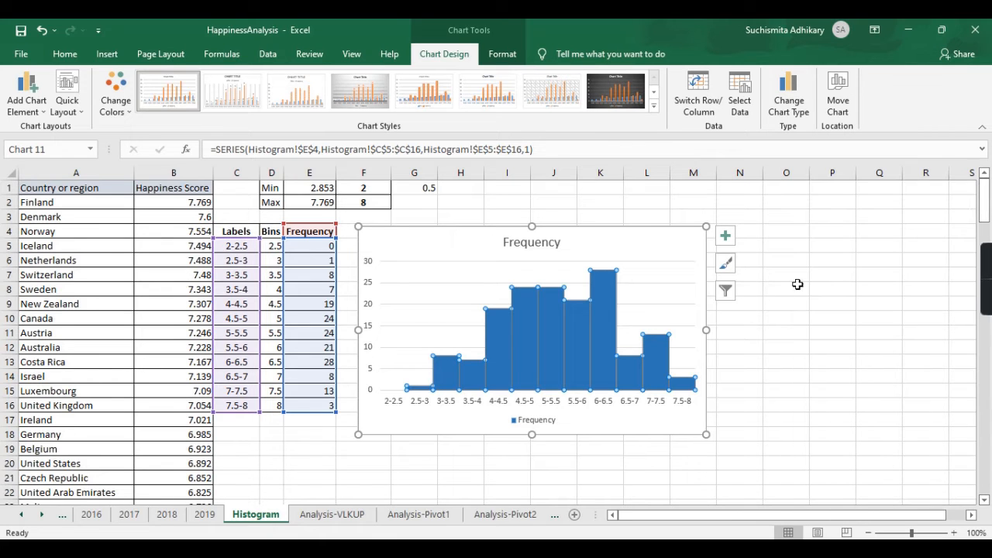
pyautogui.click(795, 293)
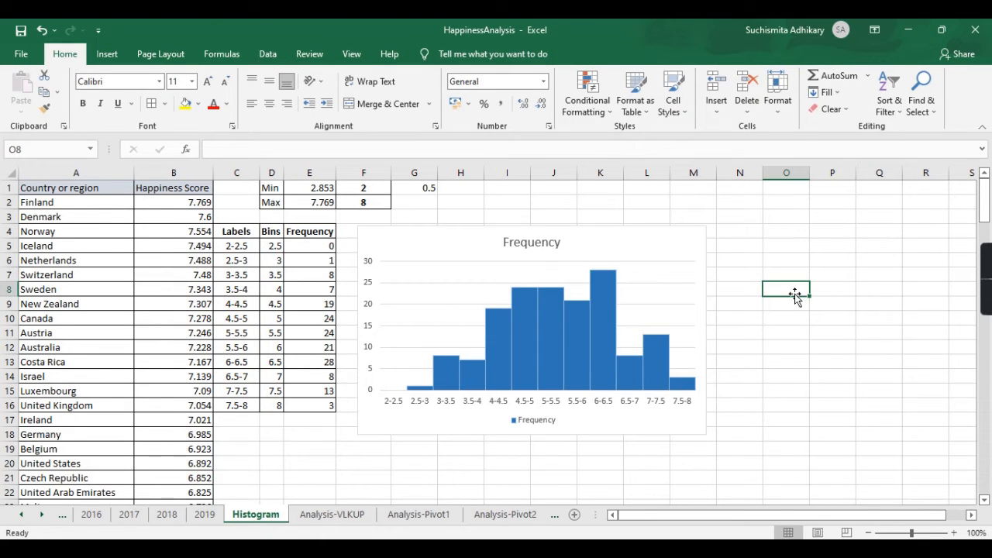
# Step: Enlarge the histogram chart, extending its lower edge to about row 20 and its outer side edge into column N
pyautogui.click(664, 420)
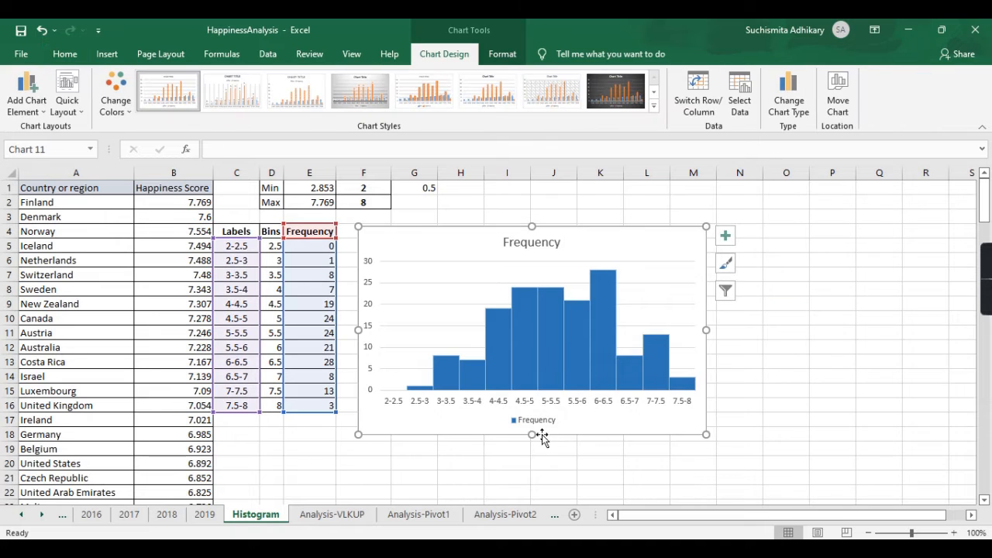
pyautogui.moveTo(542, 435); pyautogui.dragTo(540, 465)
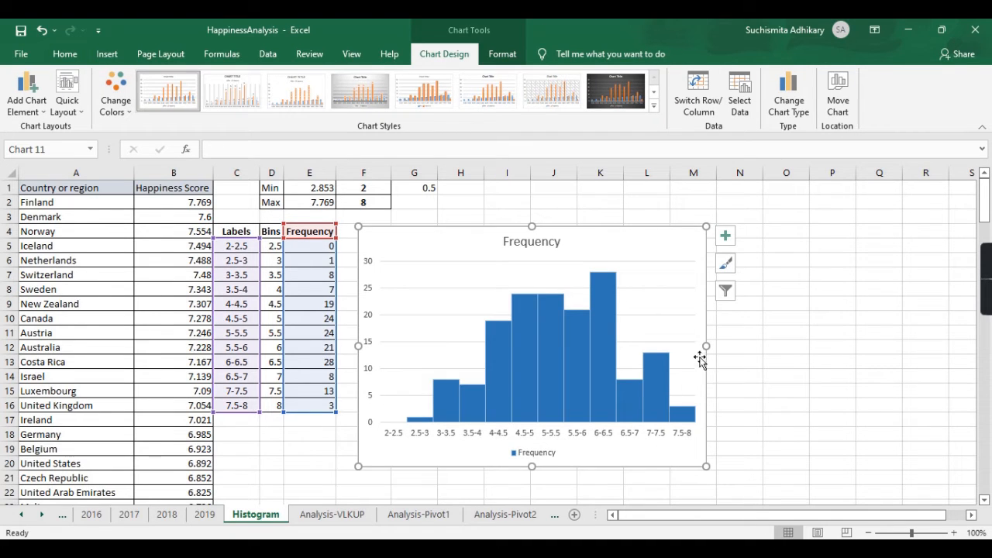
pyautogui.moveTo(707, 348); pyautogui.dragTo(756, 346)
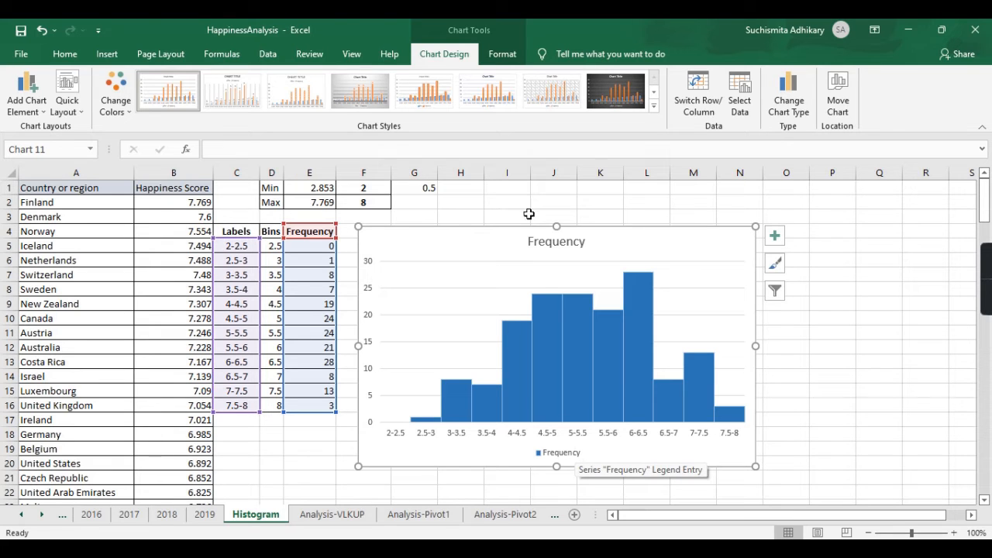
# Step: Replace the chart title with "Distribution of Happiness Scores in 2019"
pyautogui.doubleClick(556, 242)
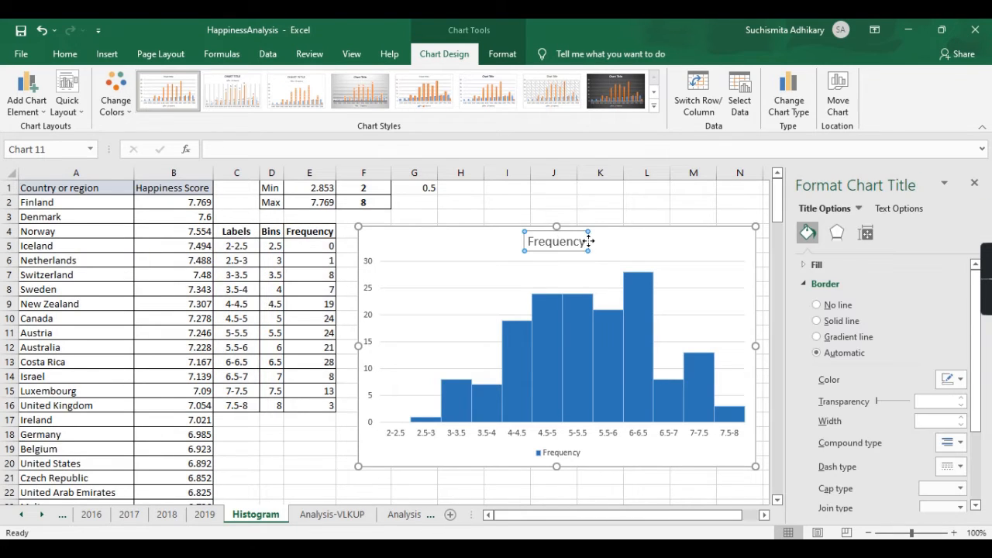
pyautogui.click(585, 242)
pyautogui.doubleClick(584, 242)
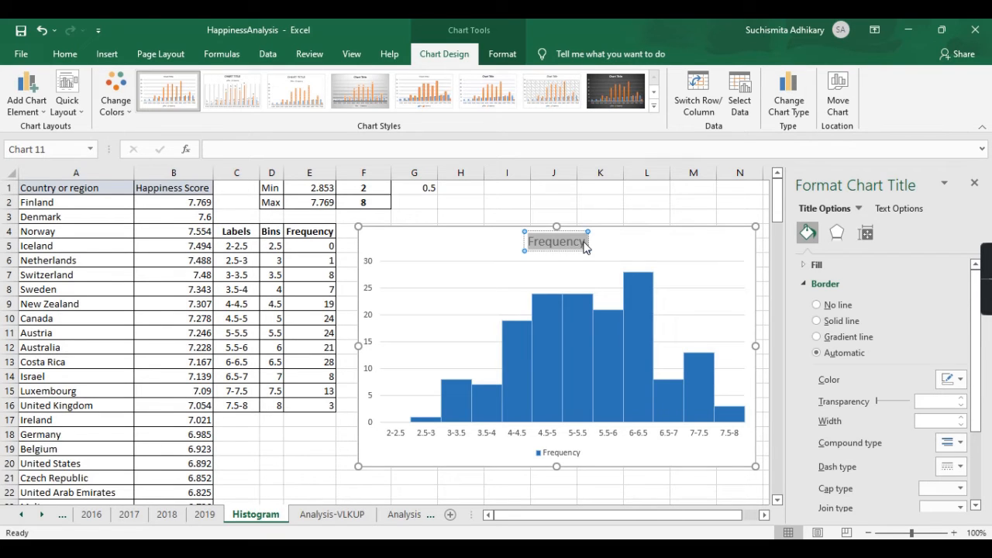
pyautogui.press('Delete')
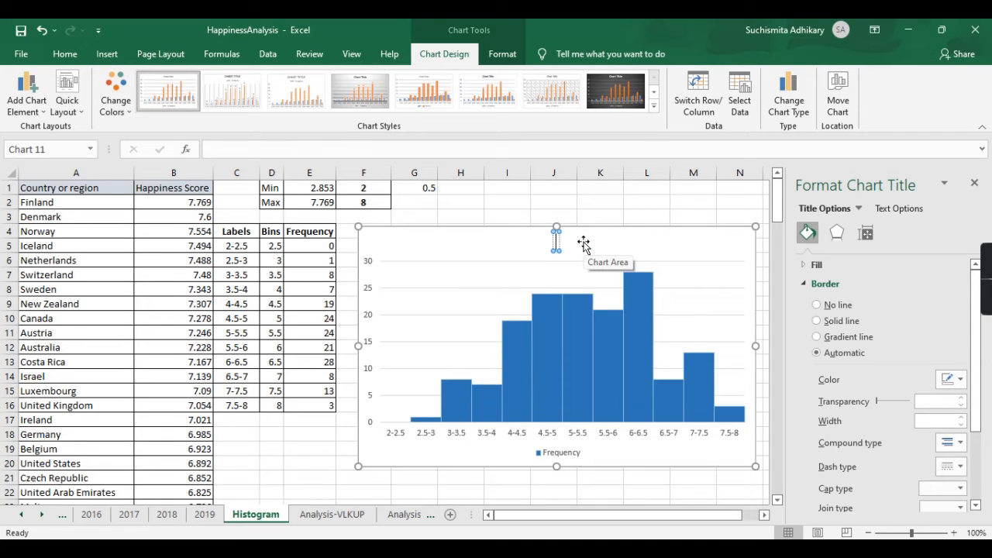
pyautogui.write('Distr')
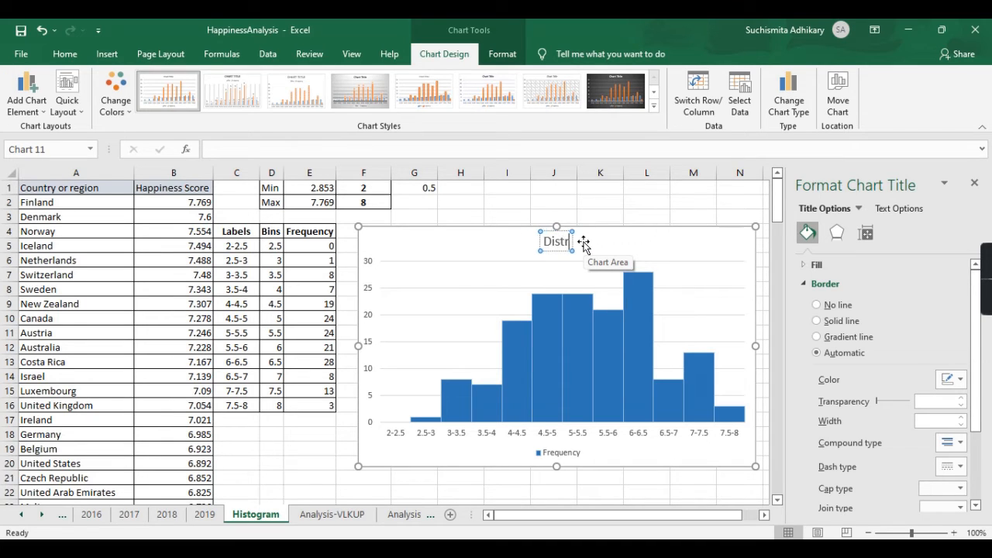
pyautogui.write('ibution of')
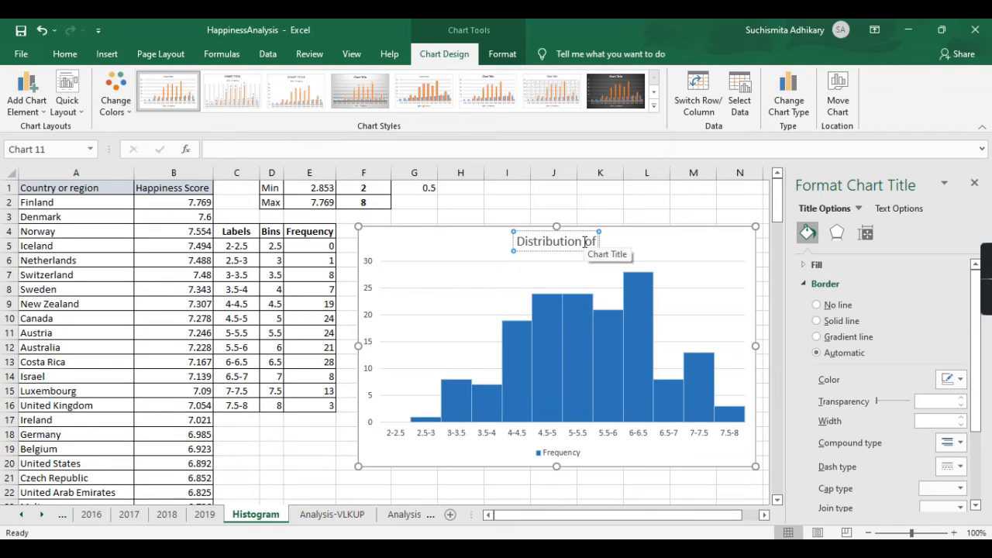
pyautogui.write(' Happines')
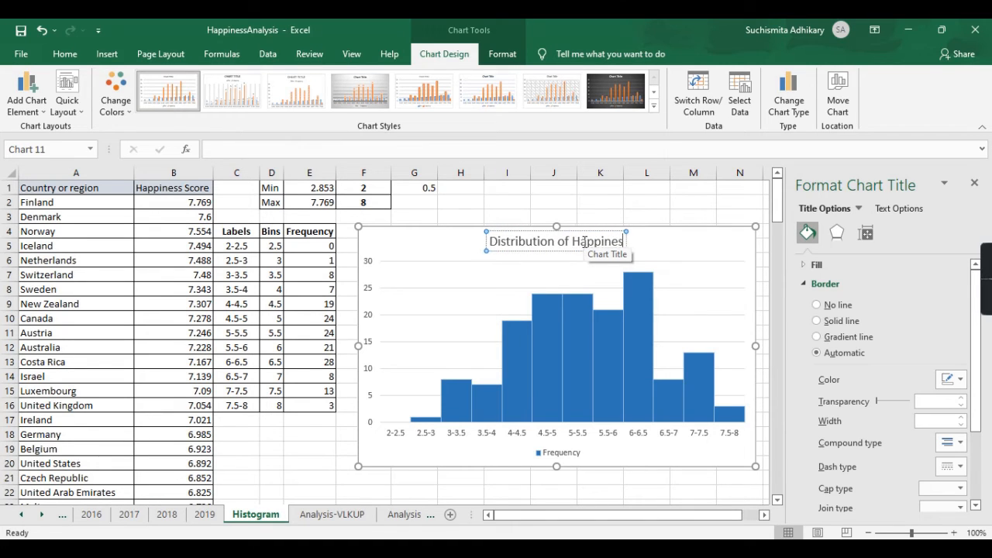
pyautogui.write('s Scores')
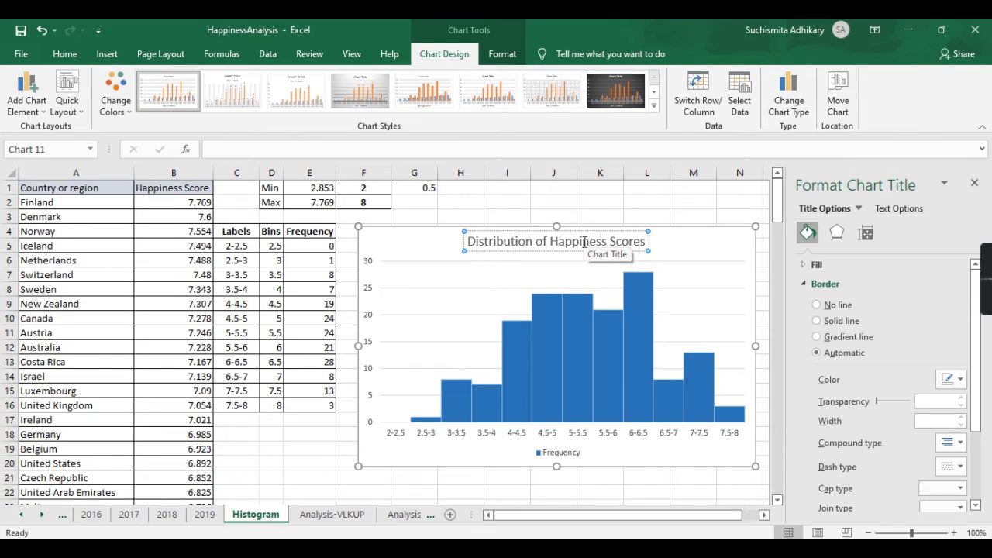
pyautogui.write(' for')
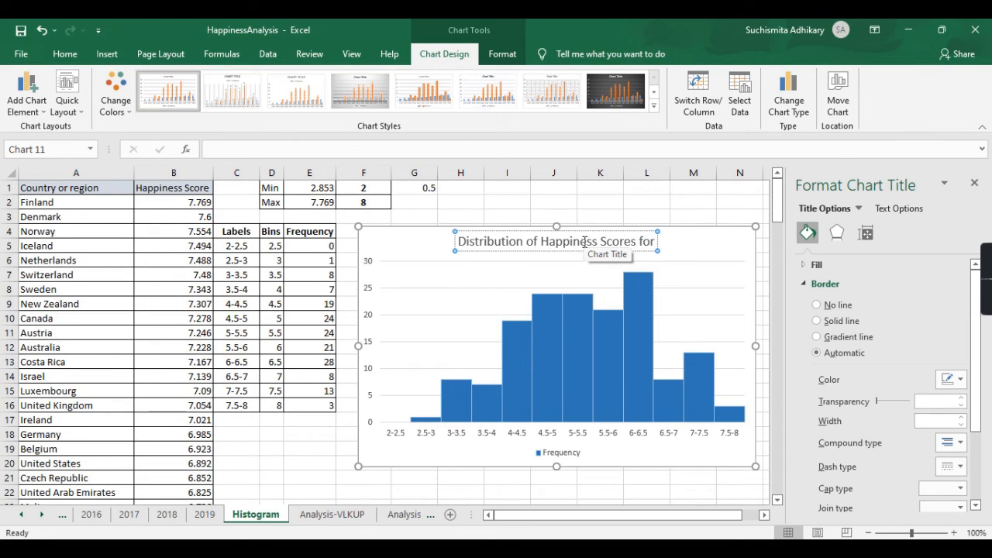
pyautogui.press('BackSpace')
pyautogui.press('BackSpace')
pyautogui.press('BackSpace')
pyautogui.press('BackSpace')
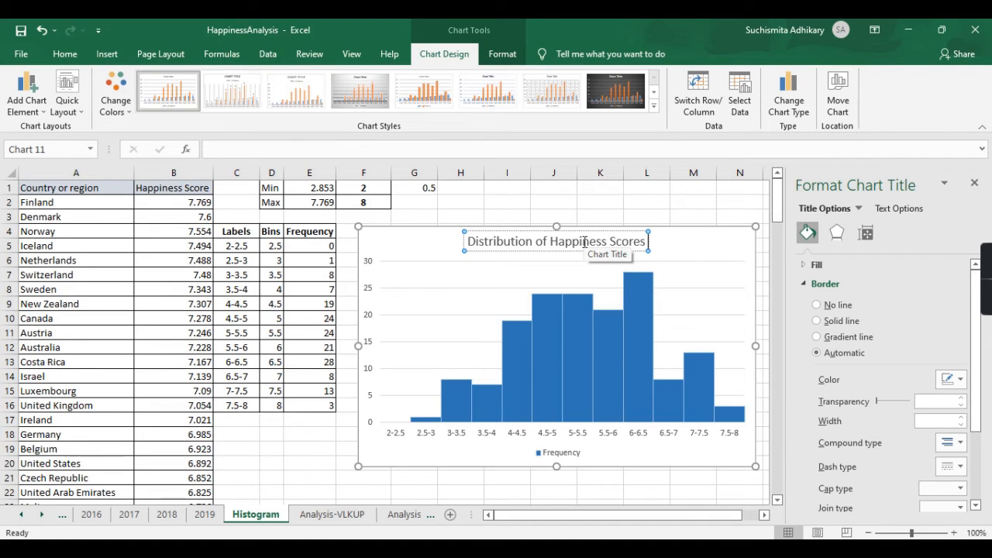
pyautogui.write('in 2019')
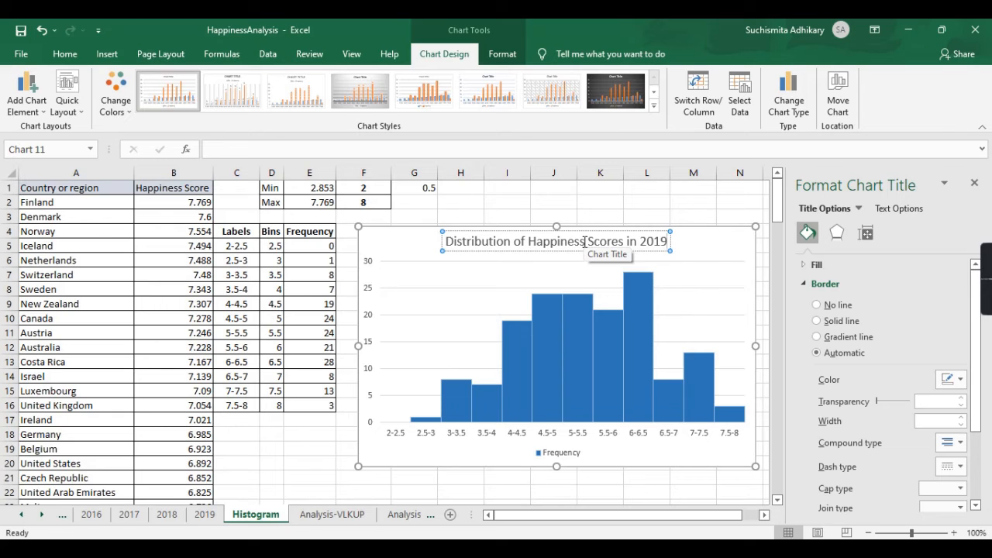
pyautogui.click(712, 254)
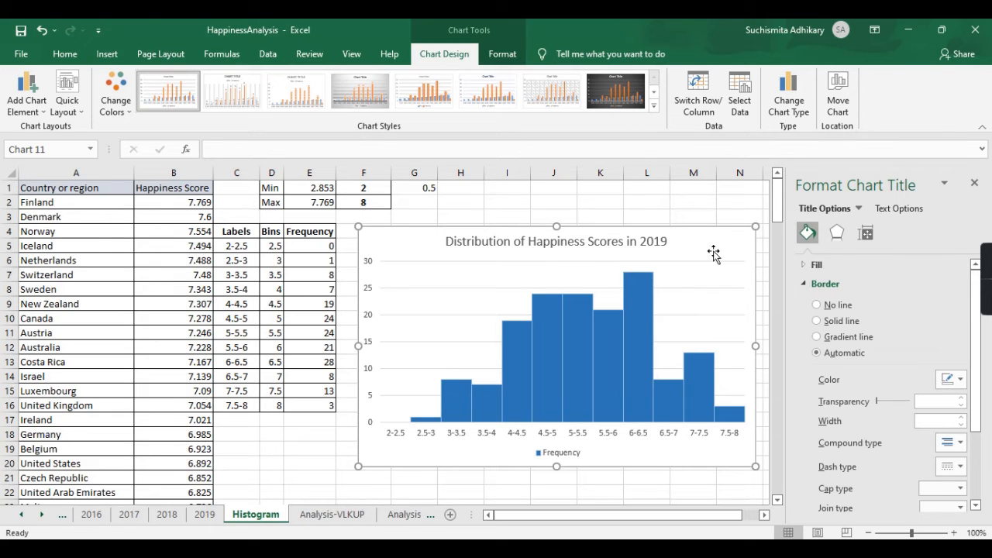
# Step: Remove the Frequency legend from beneath the histogram chart
pyautogui.click(574, 456)
pyautogui.click(573, 455)
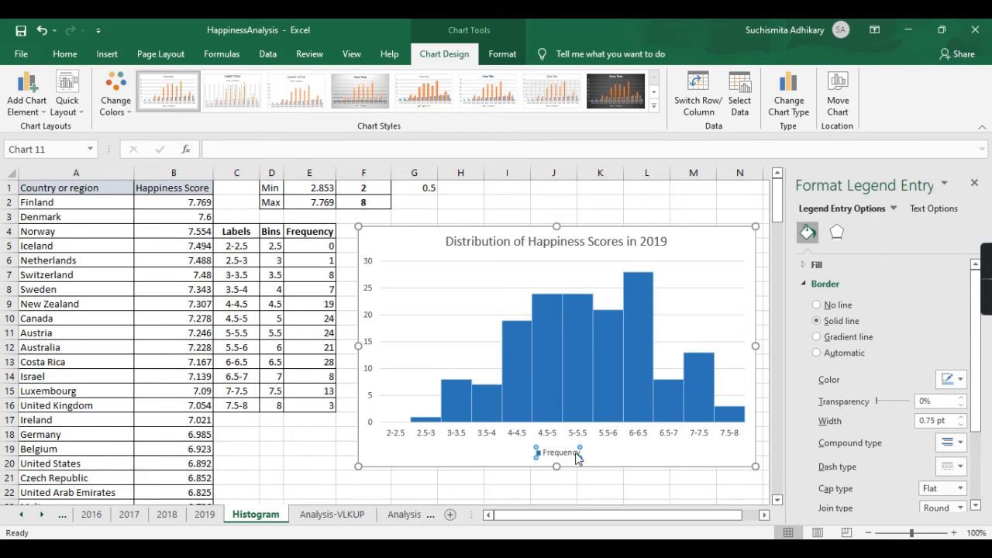
pyautogui.rightClick(572, 458)
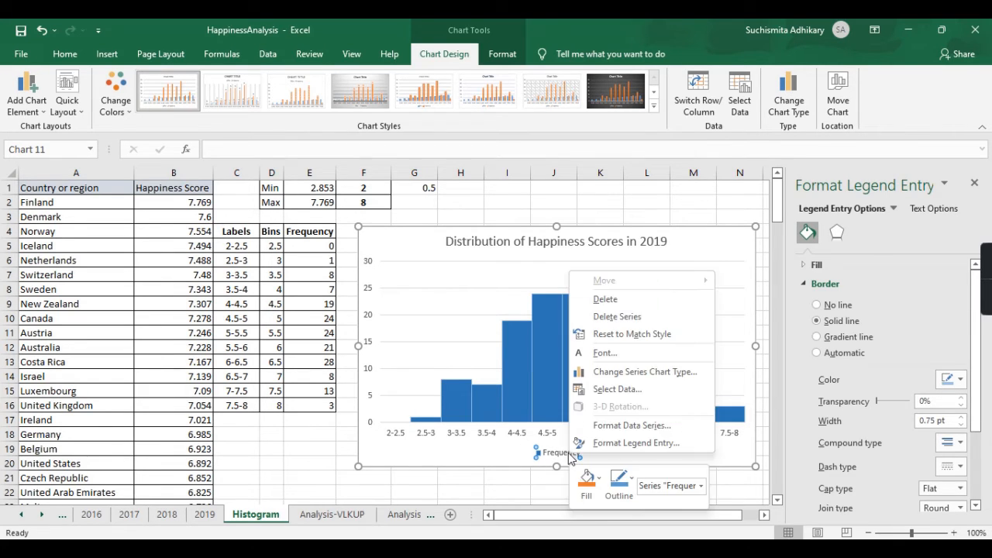
pyautogui.click(572, 458)
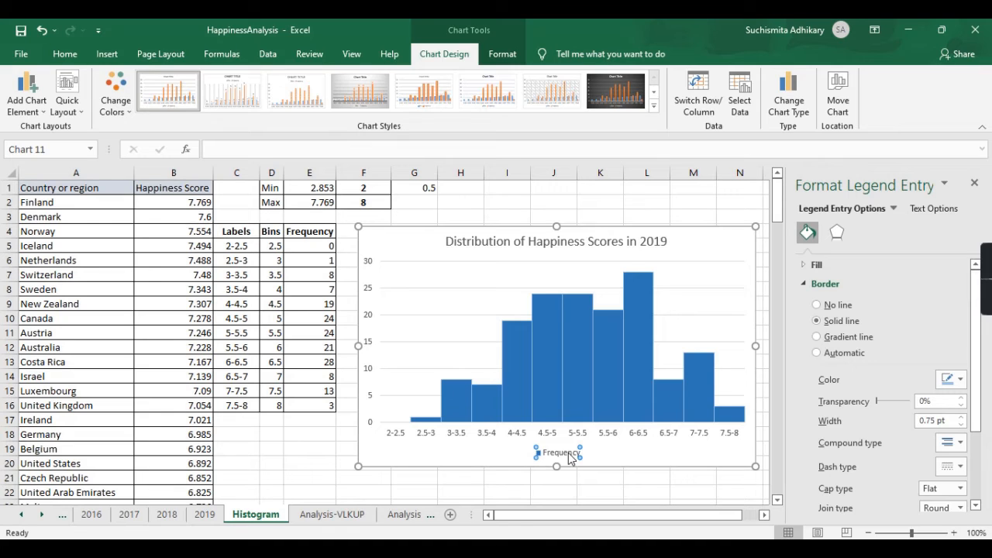
pyautogui.press('Delete')
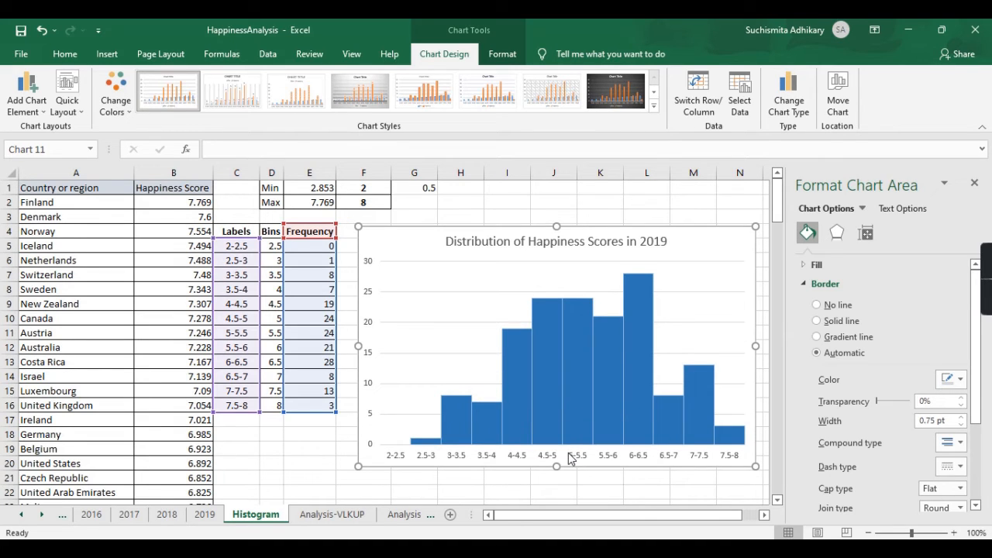
# Step: Add primary horizontal and primary vertical axis titles to the histogram chart
pyautogui.click(35, 116)
pyautogui.moveTo(48, 145)
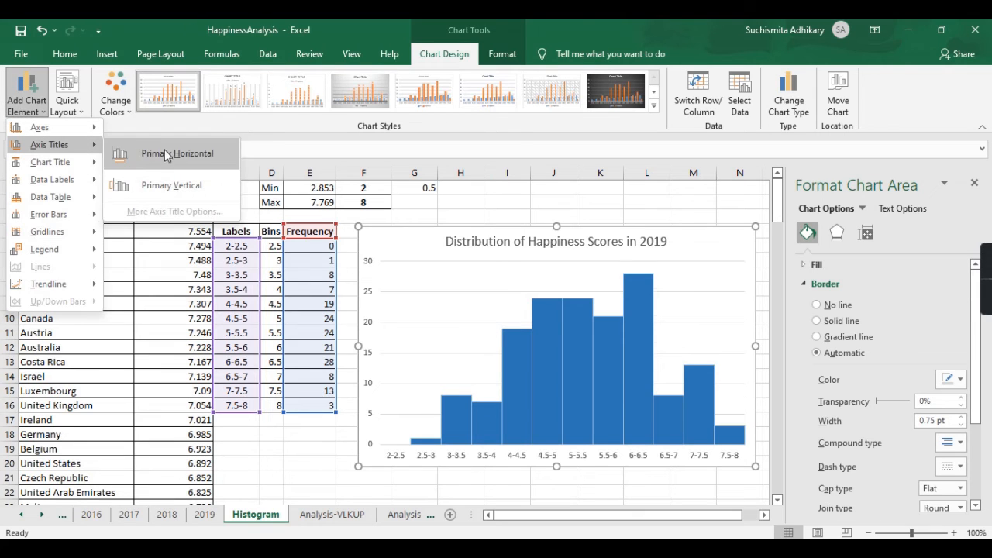
pyautogui.click(188, 154)
pyautogui.click(31, 93)
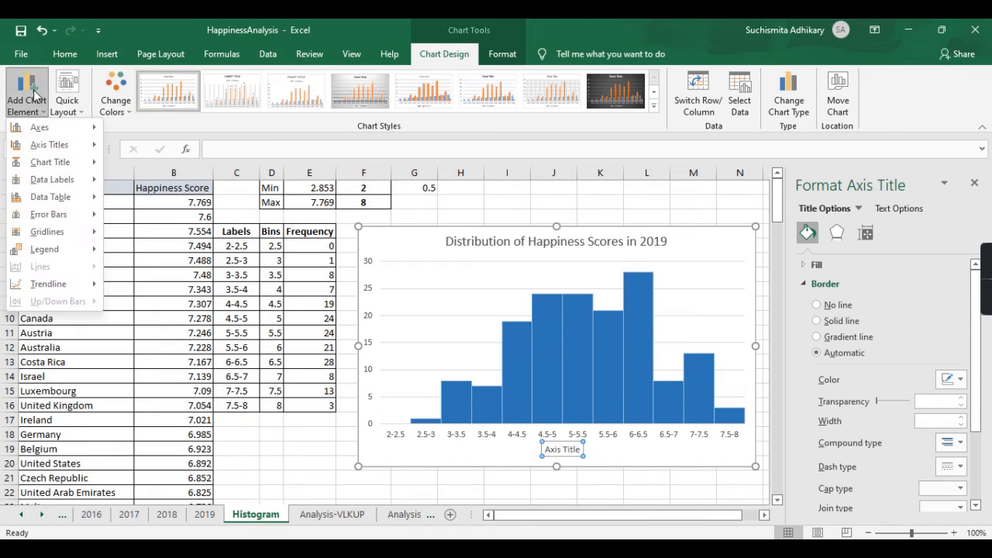
pyautogui.moveTo(47, 144)
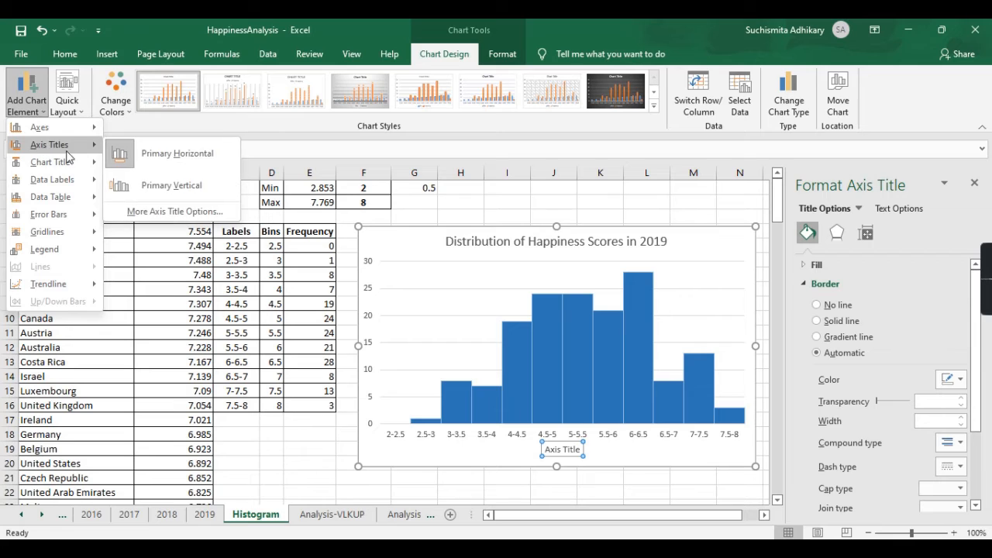
pyautogui.click(165, 188)
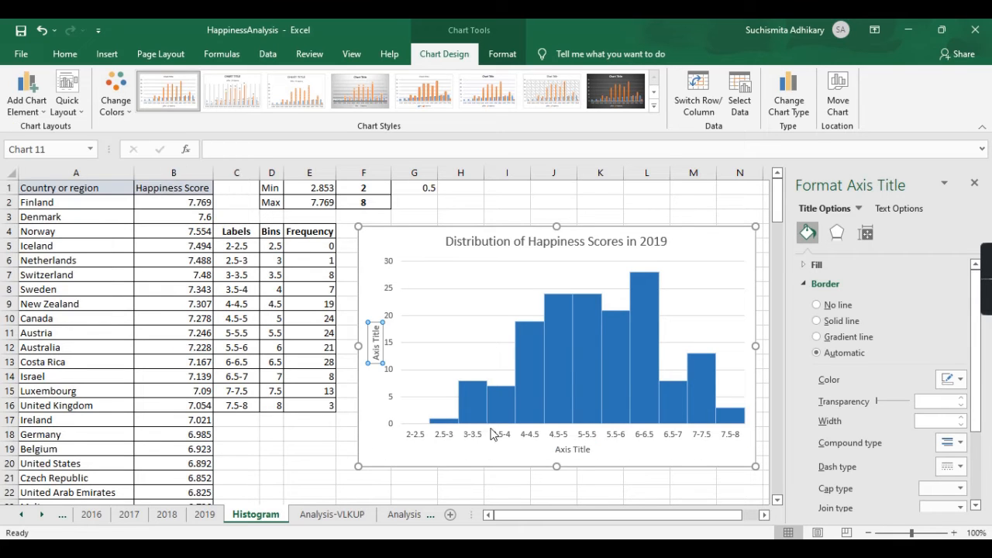
# Step: Replace the horizontal axis title placeholder with "Happiness Score Range"
pyautogui.click(583, 450)
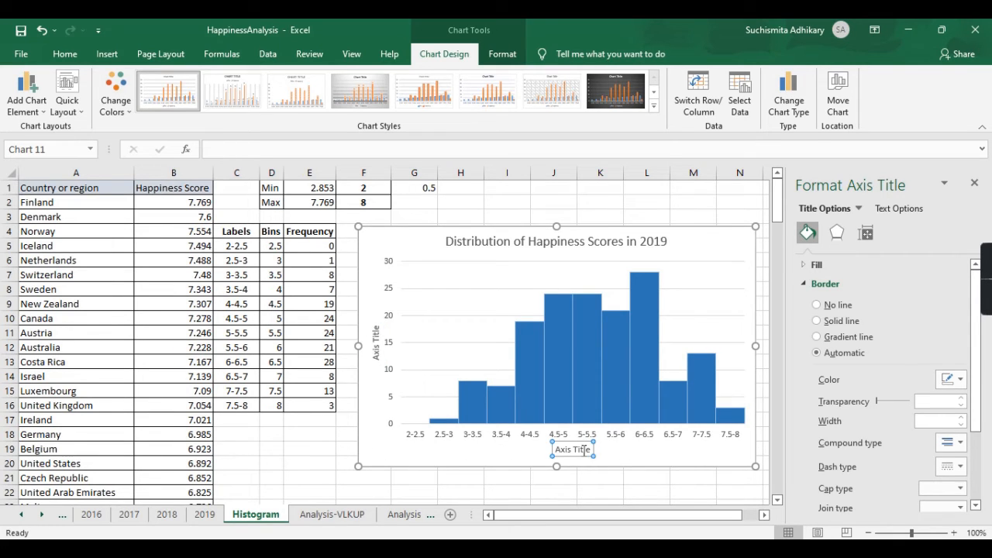
pyautogui.tripleClick(588, 450)
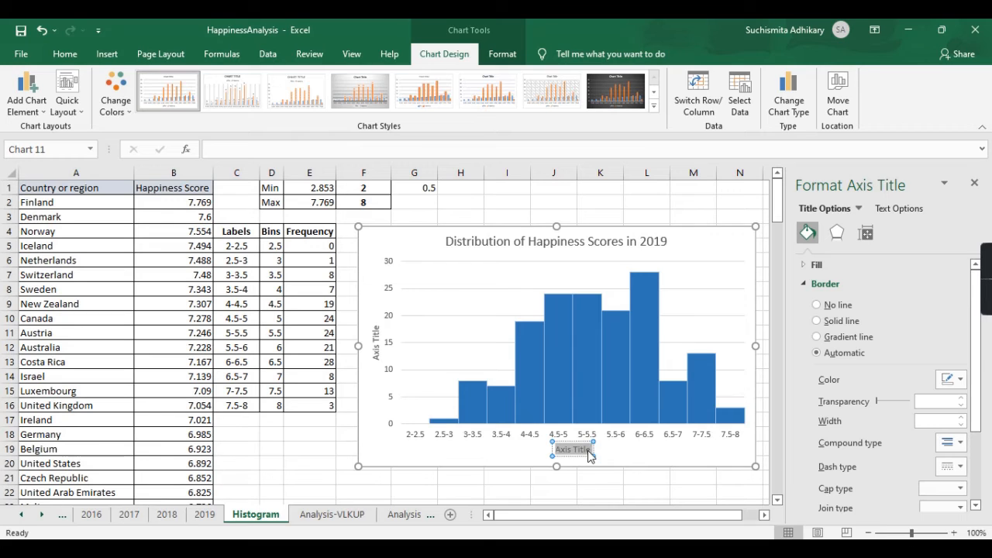
pyautogui.write('Happi')
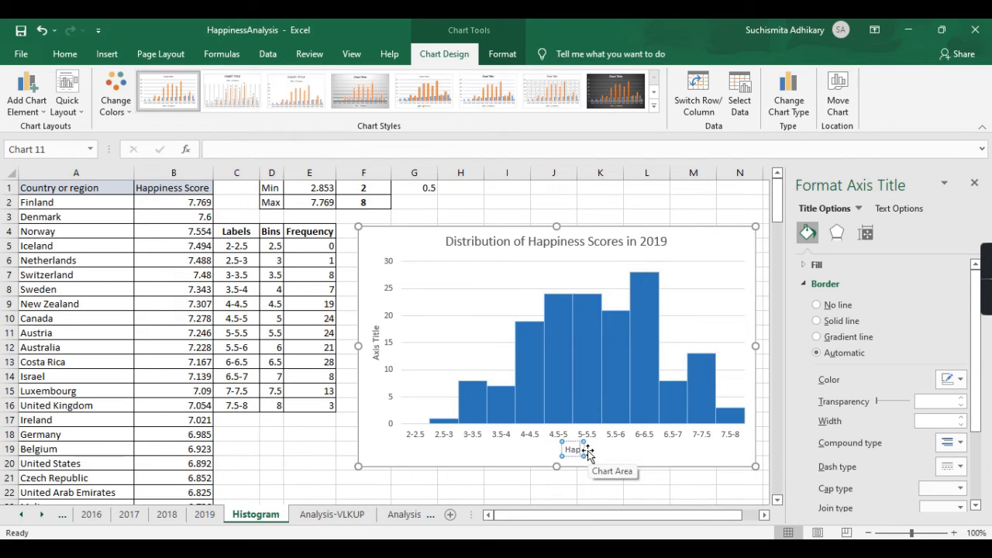
pyautogui.write('ness Sco')
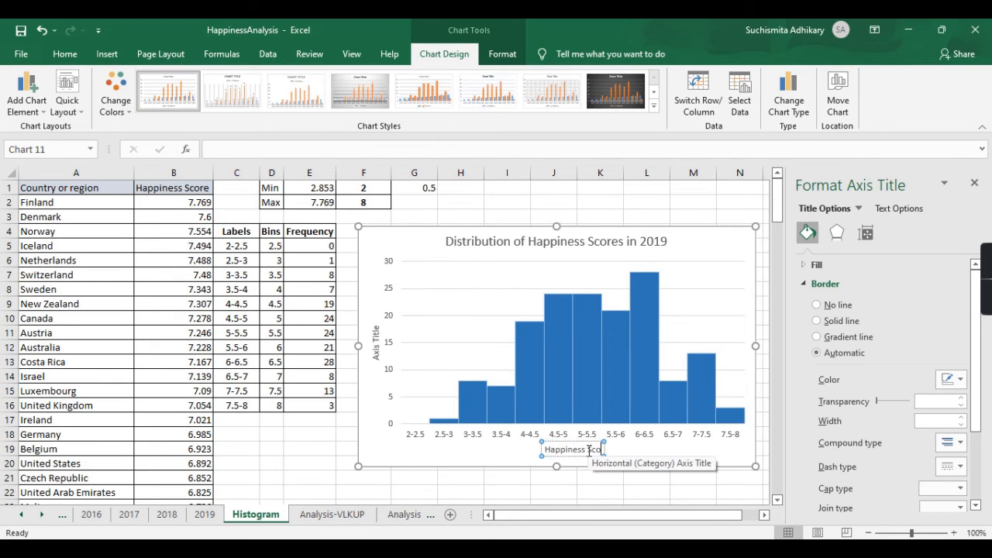
pyautogui.write('re Range')
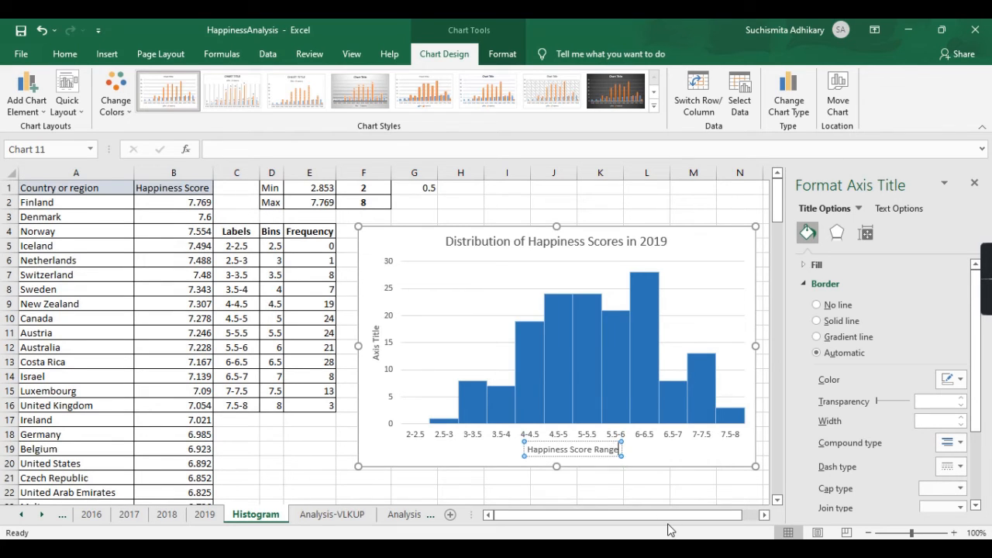
# Step: Replace the vertical axis title placeholder with "Number of Countries"
pyautogui.click(372, 349)
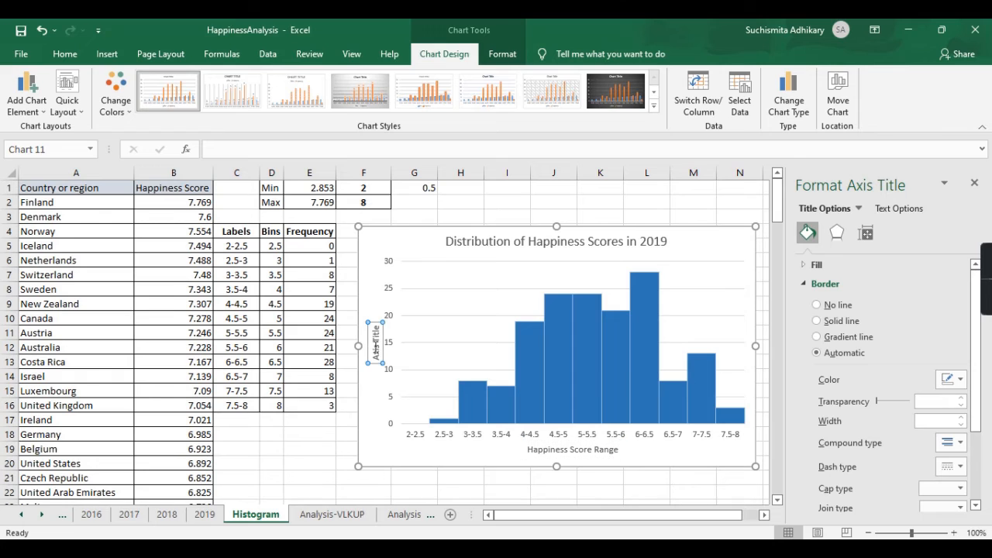
pyautogui.tripleClick(375, 351)
pyautogui.press('BackSpace')
pyautogui.write('Number of')
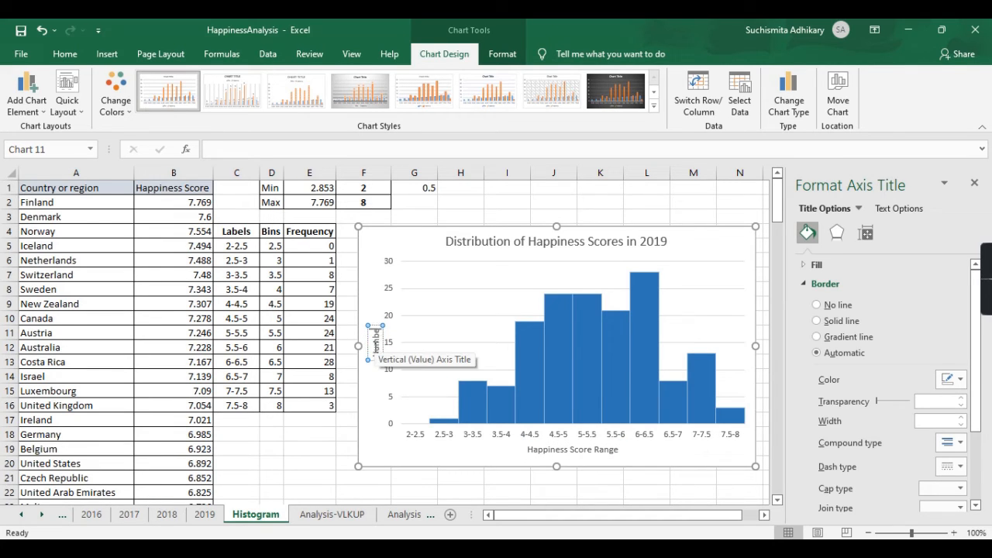
pyautogui.write(' Countries')
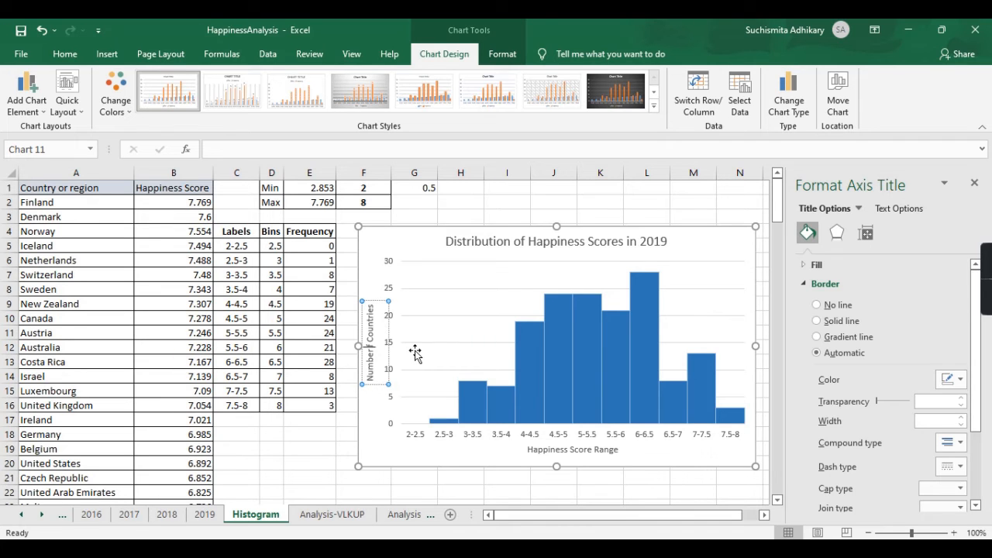
pyautogui.click(395, 447)
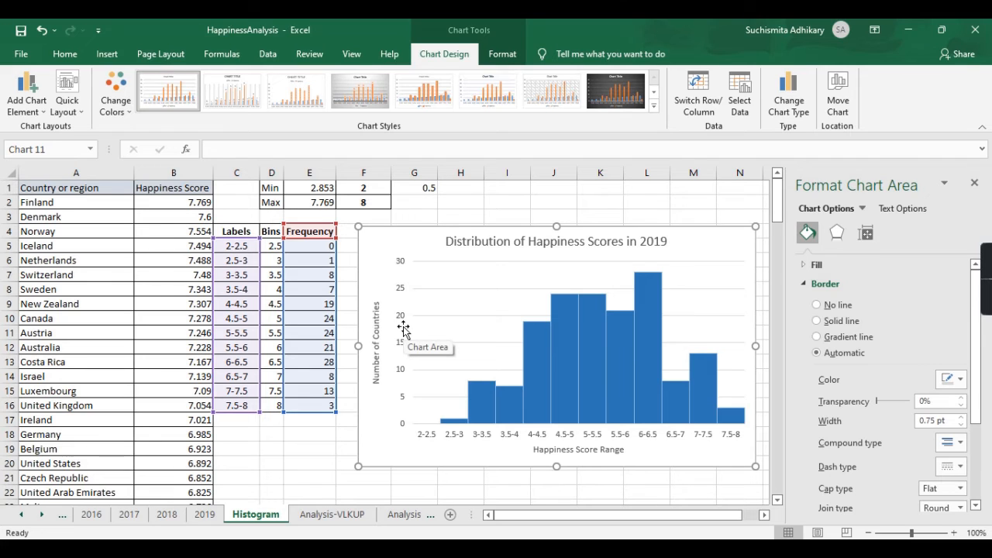
# Step: Add data labels to the Frequency columns and close the series formatting options
pyautogui.click(480, 398)
pyautogui.rightClick(479, 398)
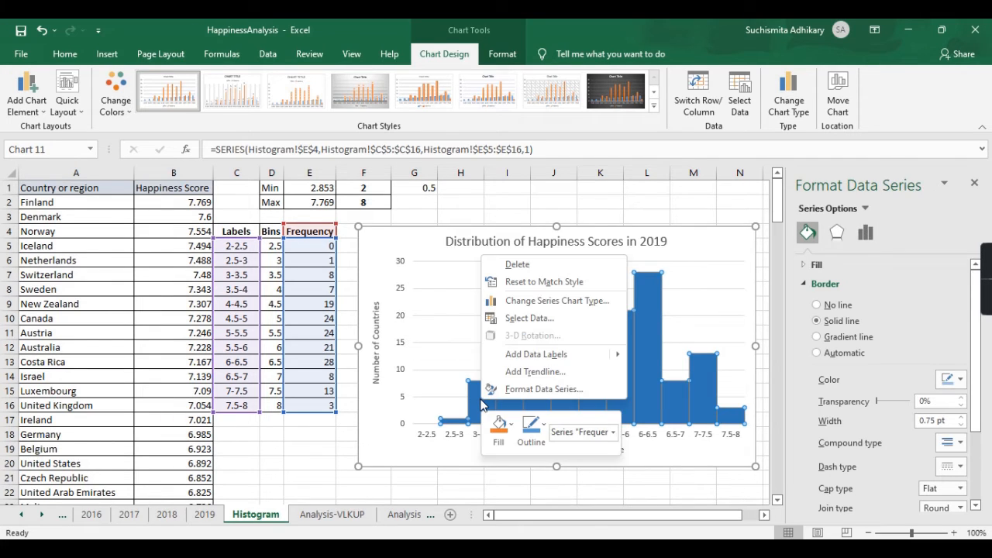
pyautogui.click(563, 359)
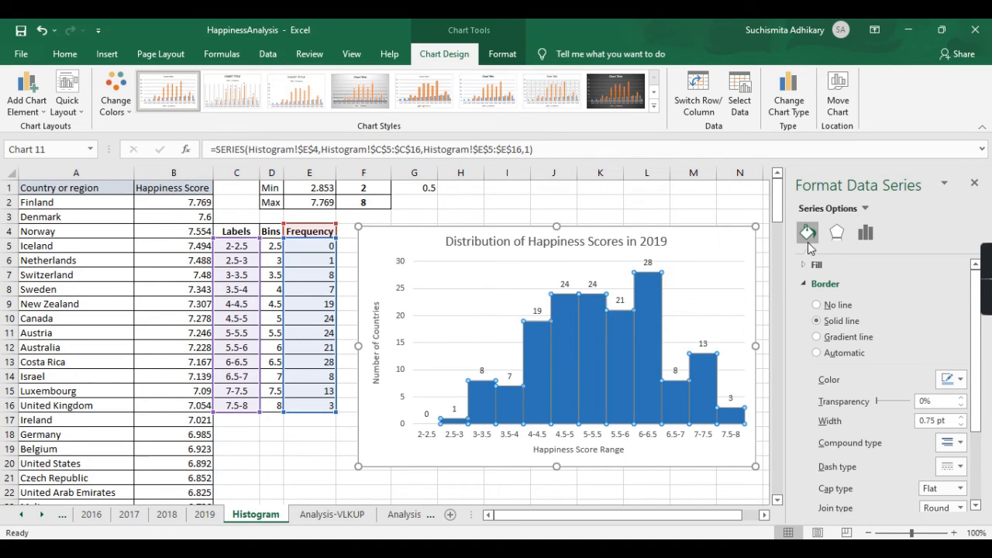
pyautogui.click(974, 182)
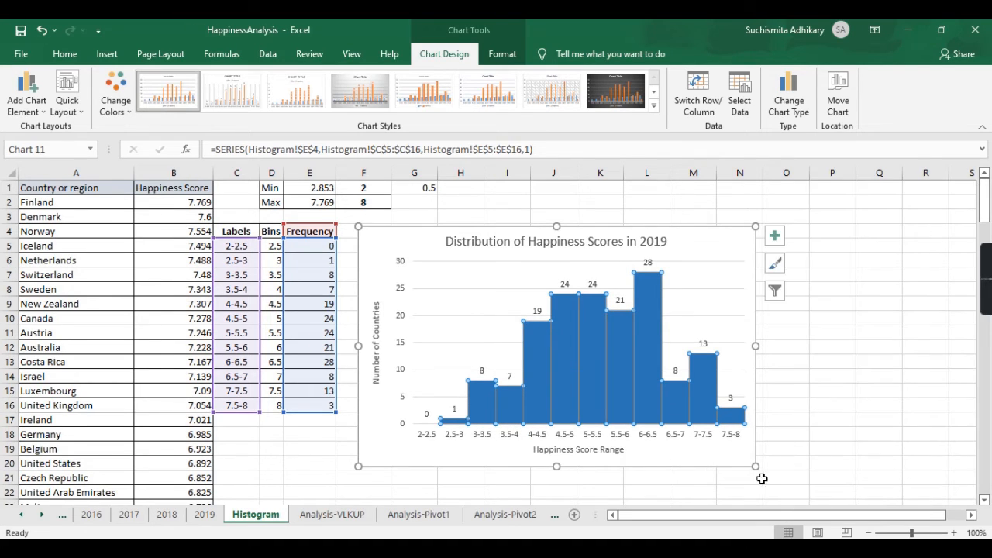
# Step: Enlarge the histogram chart so its outer corner reaches column O at about row 21, and deselect it
pyautogui.moveTo(756, 467); pyautogui.dragTo(796, 482)
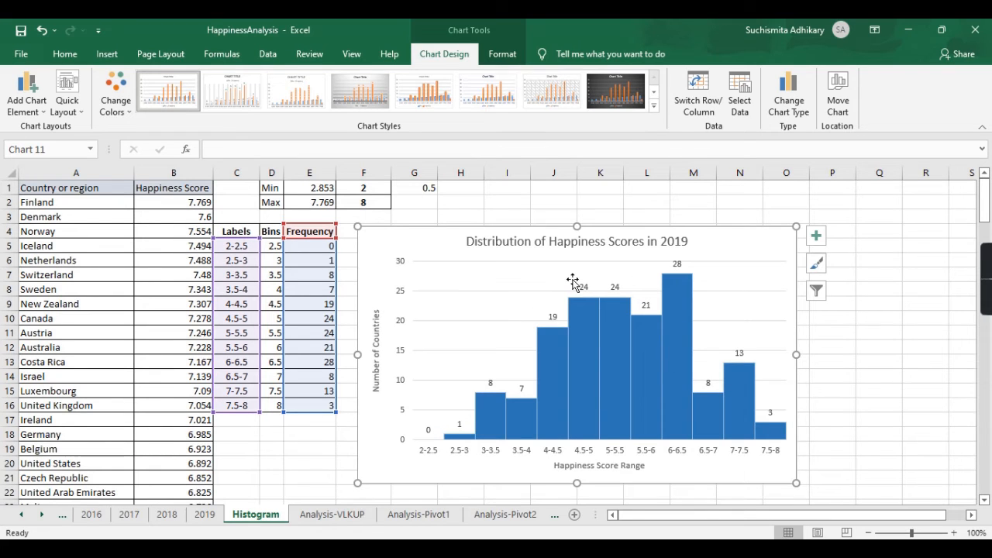
pyautogui.click(581, 342)
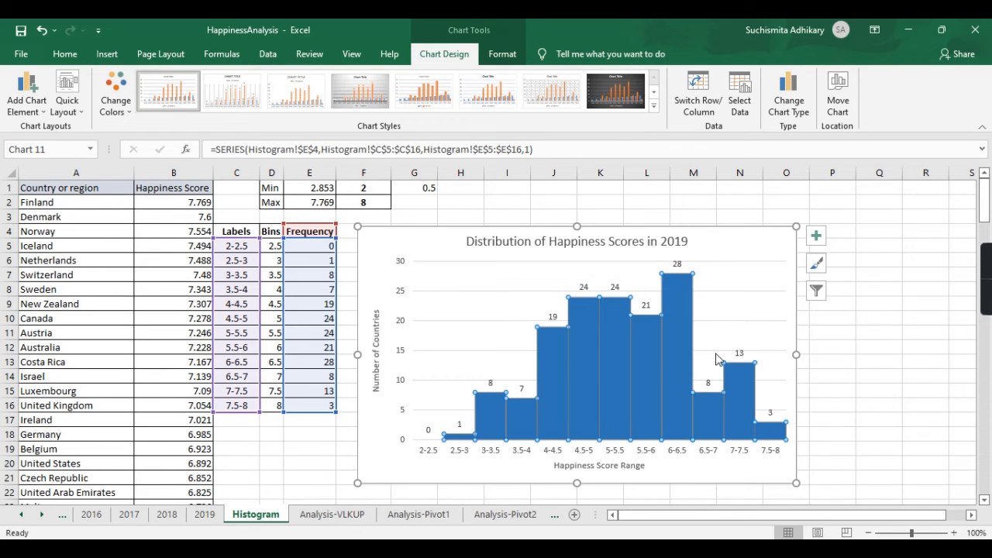
pyautogui.click(677, 400)
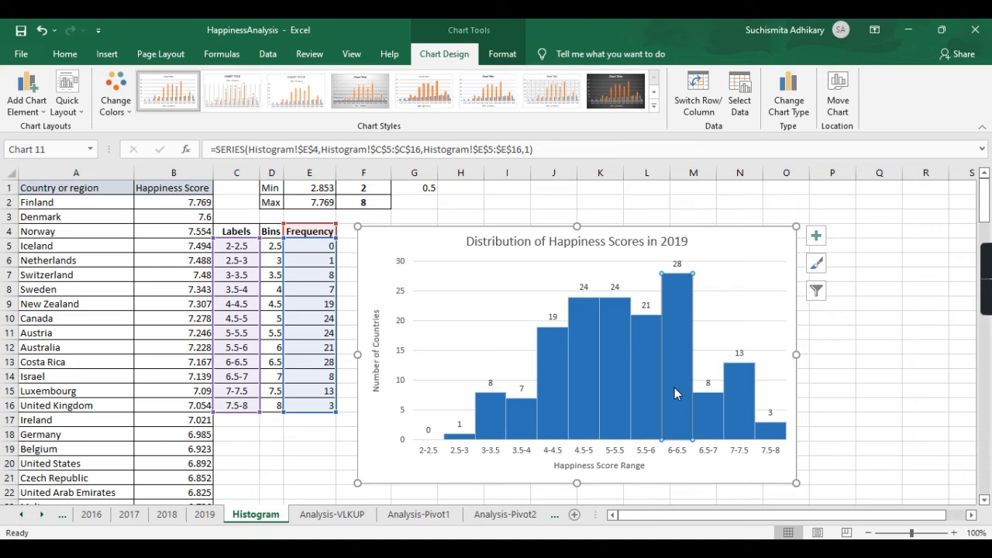
pyautogui.moveTo(677, 394)
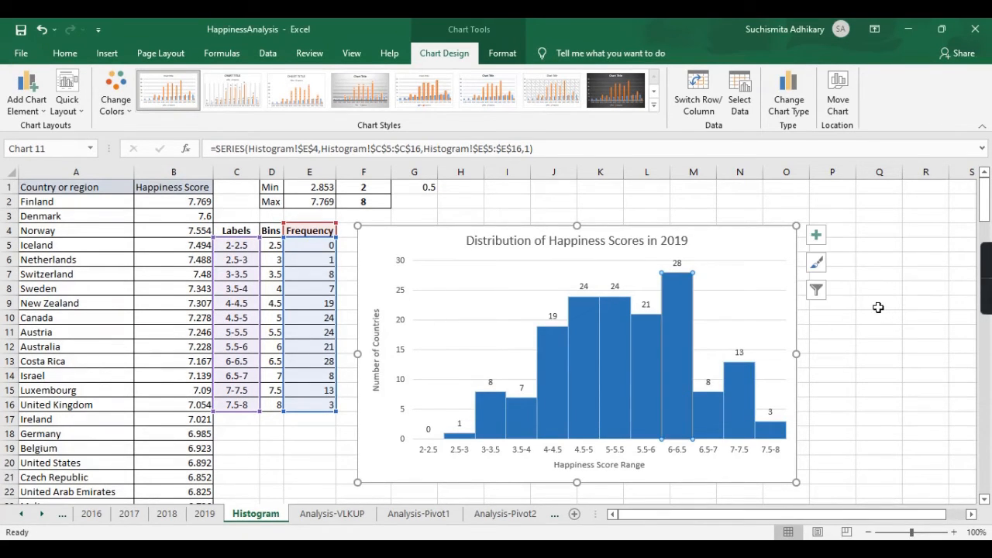
pyautogui.click(249, 425)
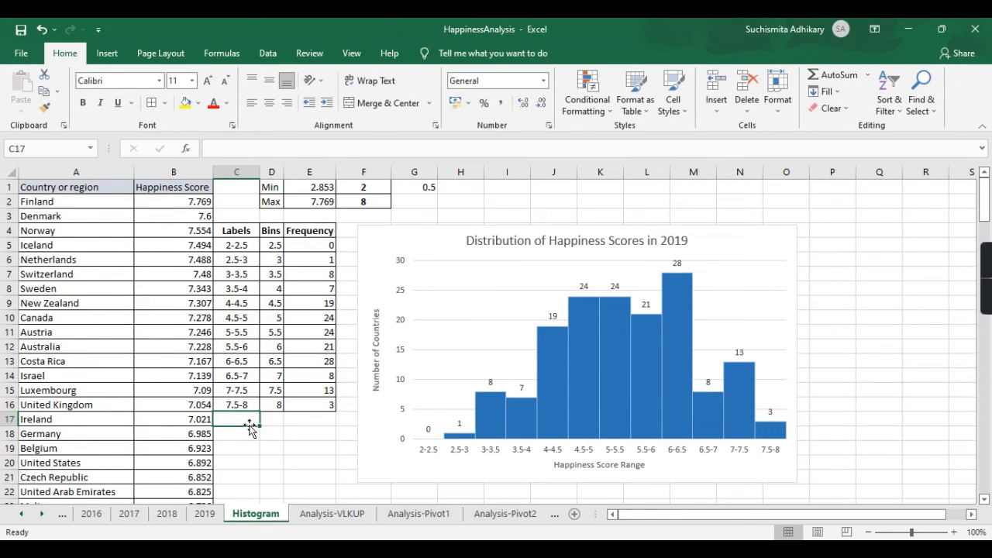
# Step: Insert a built-in Histogram statistical chart from the Happiness Score column, B1:B157
pyautogui.click(182, 189)
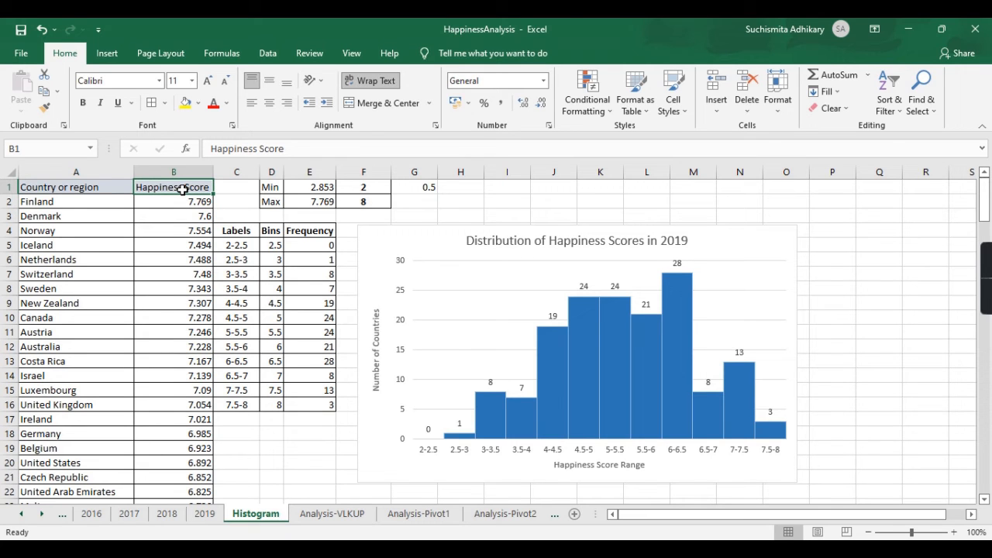
pyautogui.hotkey('ctrl', 'shift', 'Down')
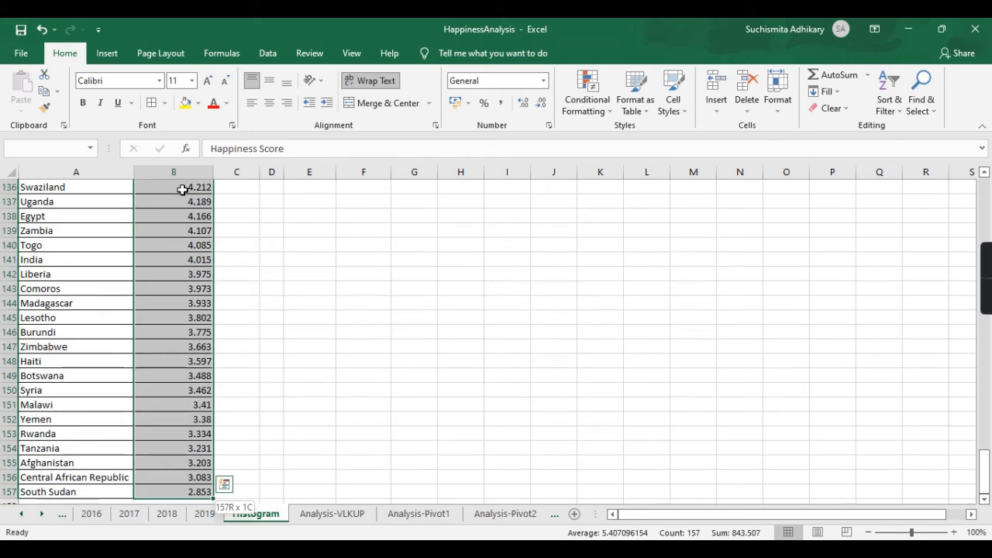
pyautogui.click(117, 55)
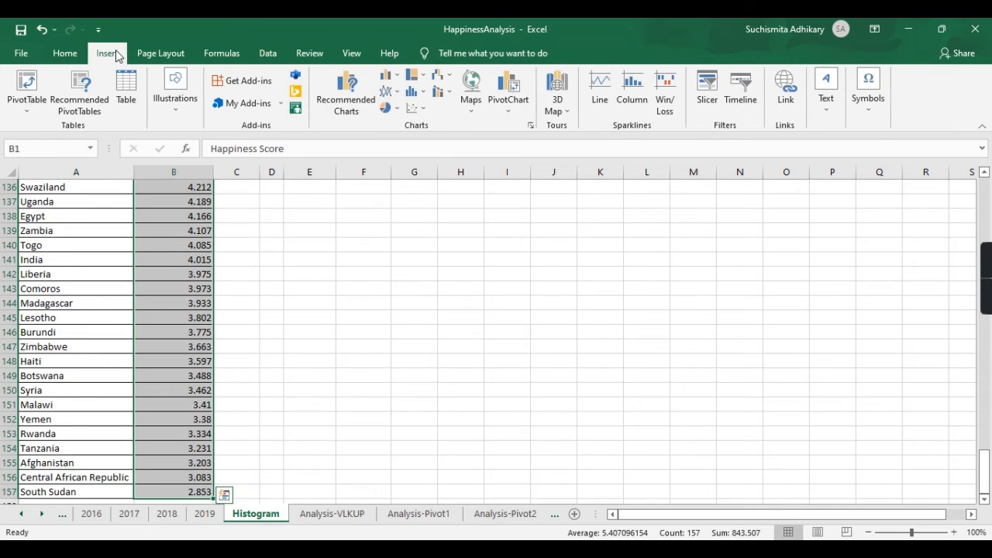
pyautogui.click(421, 93)
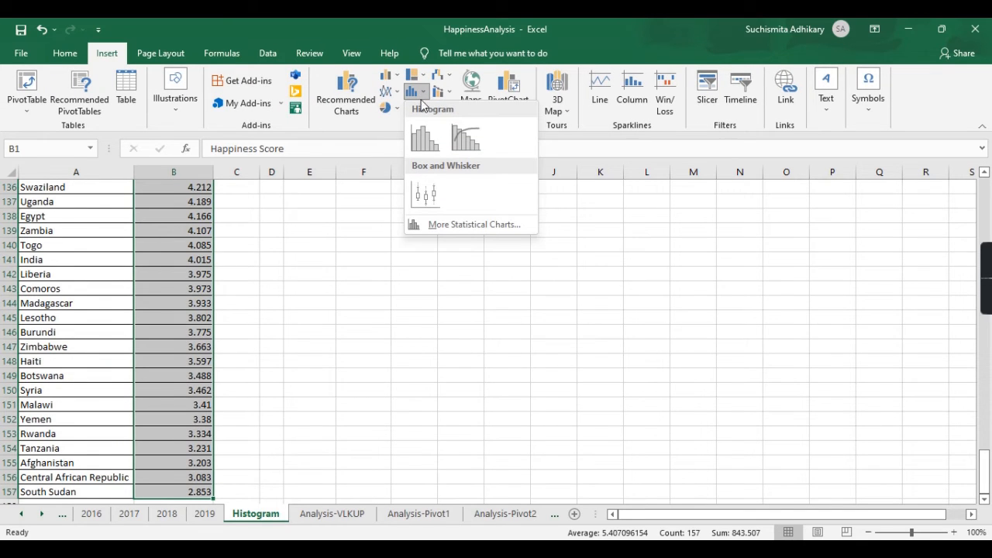
pyautogui.click(424, 140)
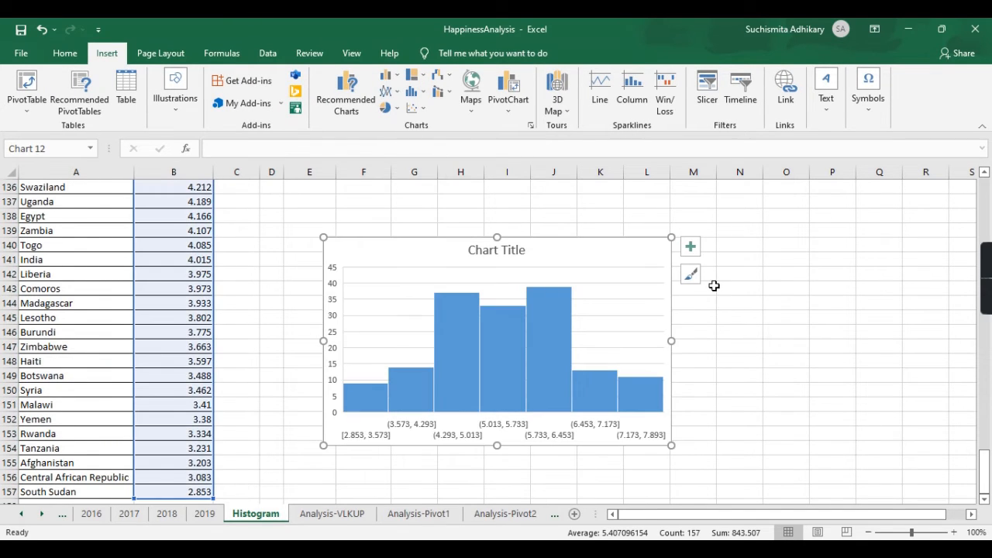
# Step: Cut the new built-in histogram from beside the end of the data and paste it at F24, below the first chart
pyautogui.moveTo(580, 246); pyautogui.dragTo(574, 148)
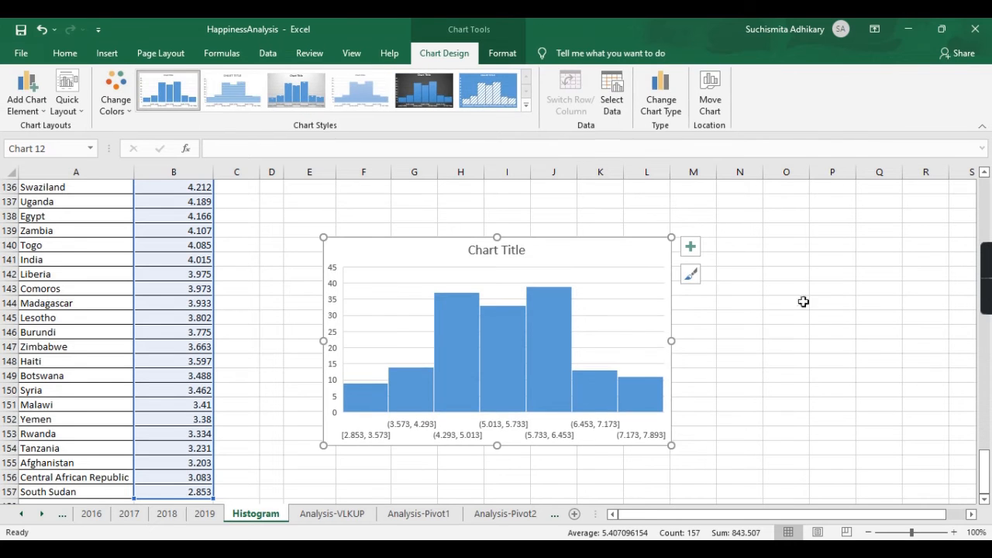
pyautogui.scroll(8, 803, 301)
pyautogui.scroll(-3, 804, 302)
pyautogui.scroll(-1, 816, 308)
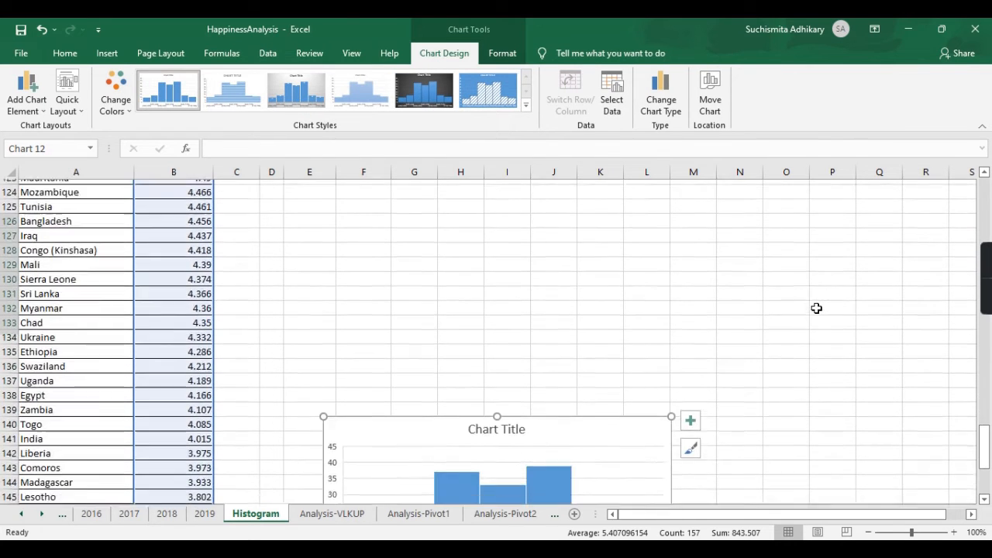
pyautogui.press('Delete')
pyautogui.scroll(19, 816, 308)
pyautogui.scroll(20, 816, 308)
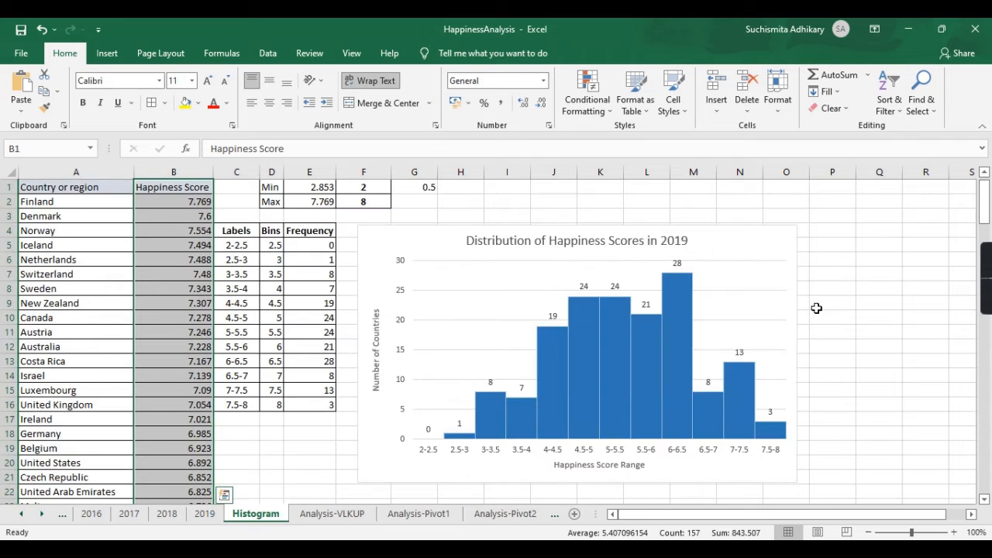
pyautogui.scroll(-3, 817, 308)
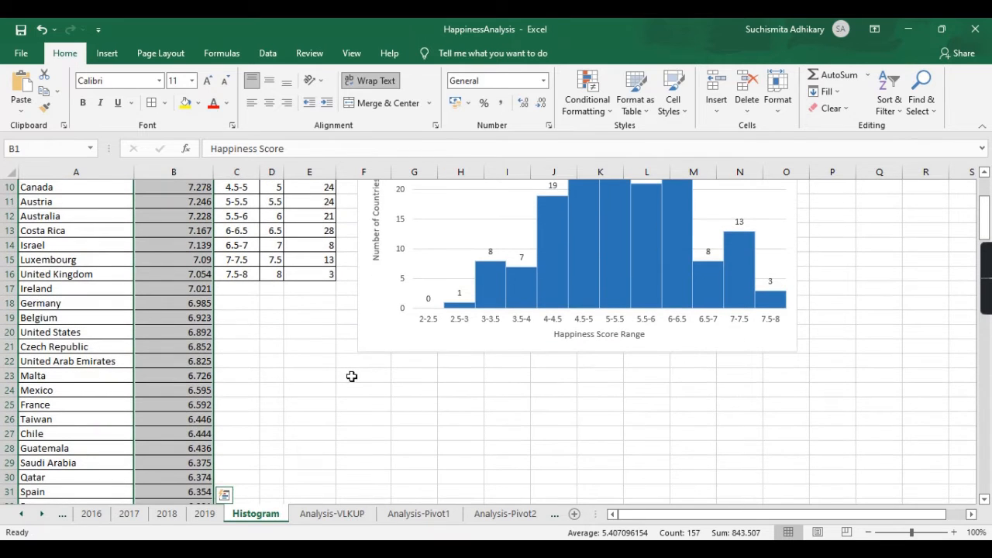
pyautogui.click(370, 380)
pyautogui.write('v')
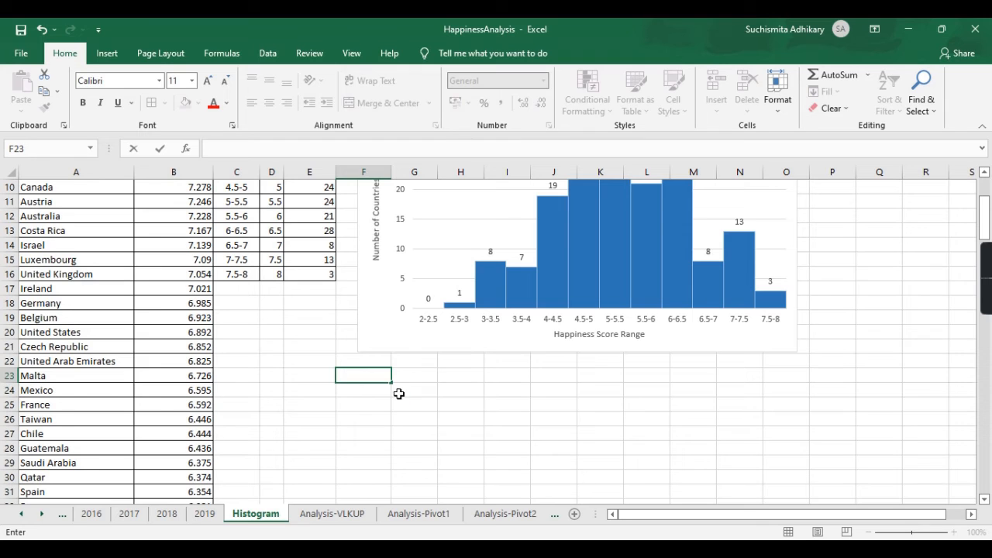
pyautogui.click(360, 390)
pyautogui.hotkey('ctrl', 'v')
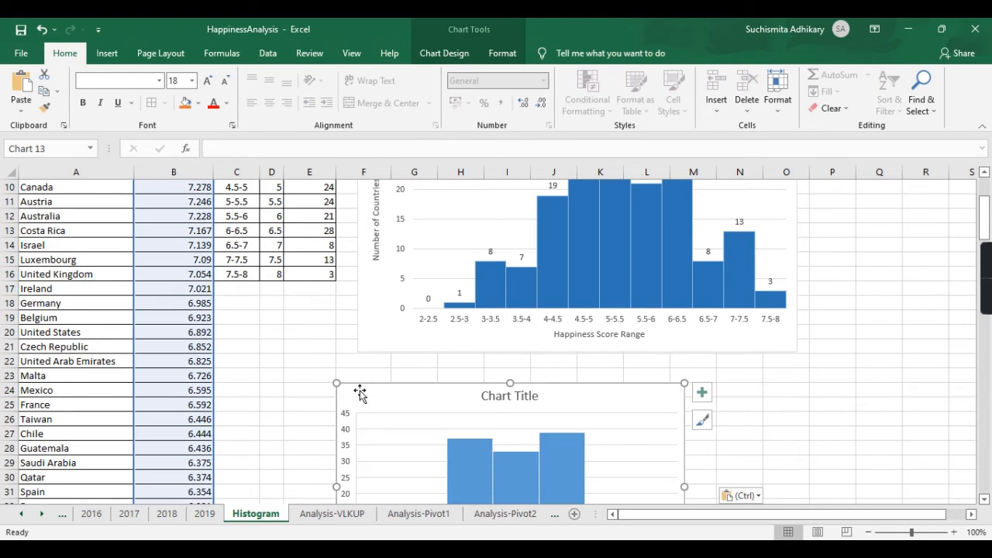
# Step: Move the pasted histogram so it starts at column D near row 24, and widen it to reach column M
pyautogui.scroll(1, 534, 317)
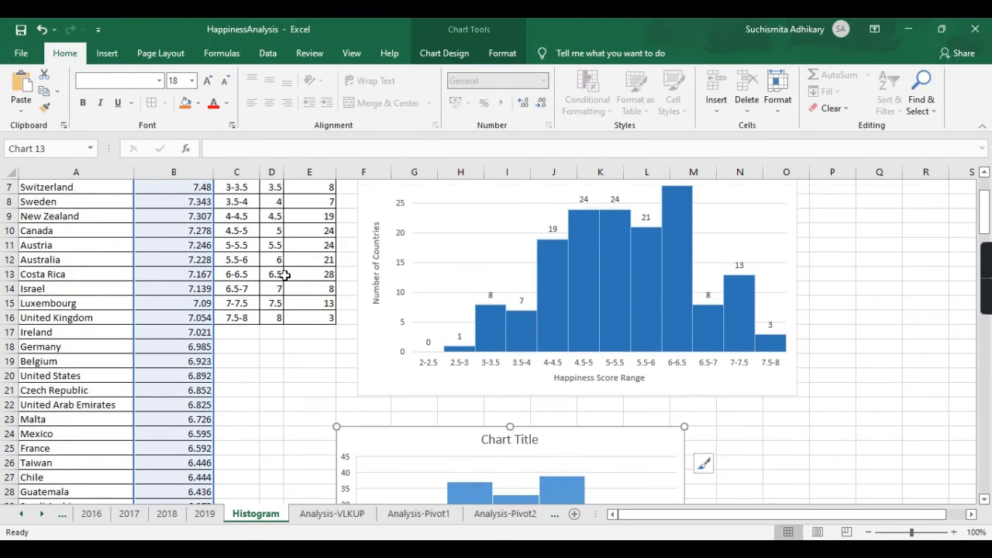
pyautogui.scroll(2, 317, 274)
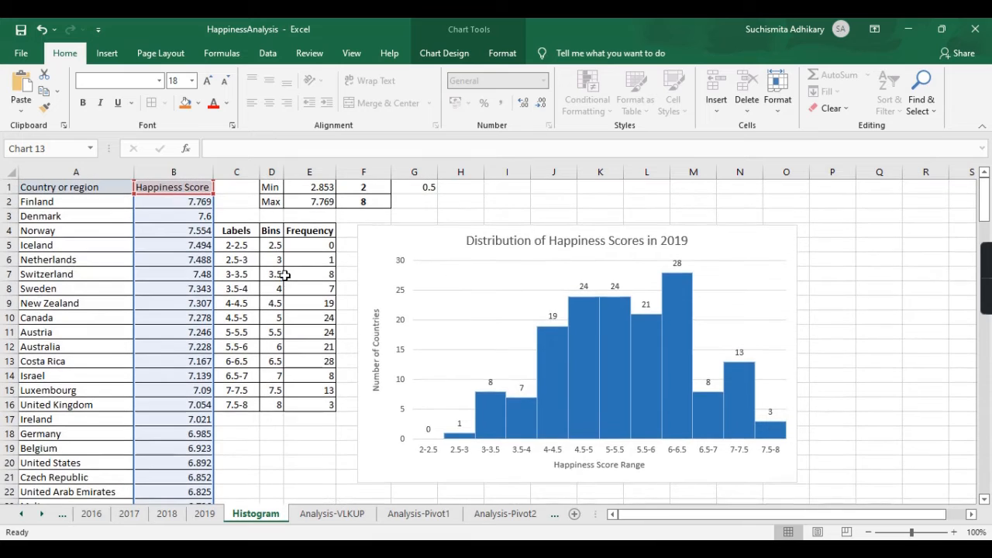
pyautogui.click(306, 447)
pyautogui.scroll(-4, 306, 448)
pyautogui.scroll(-2, 306, 448)
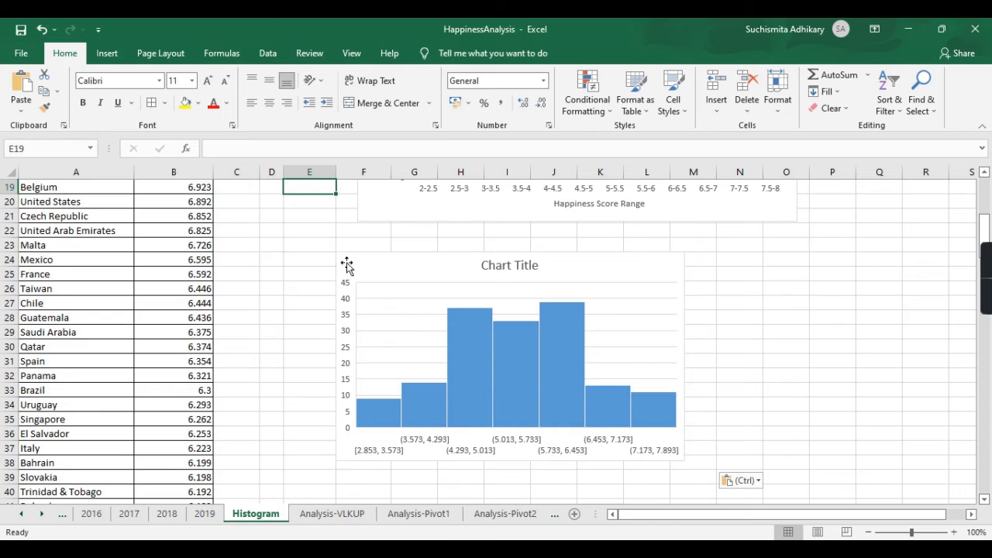
pyautogui.moveTo(346, 263); pyautogui.dragTo(274, 271)
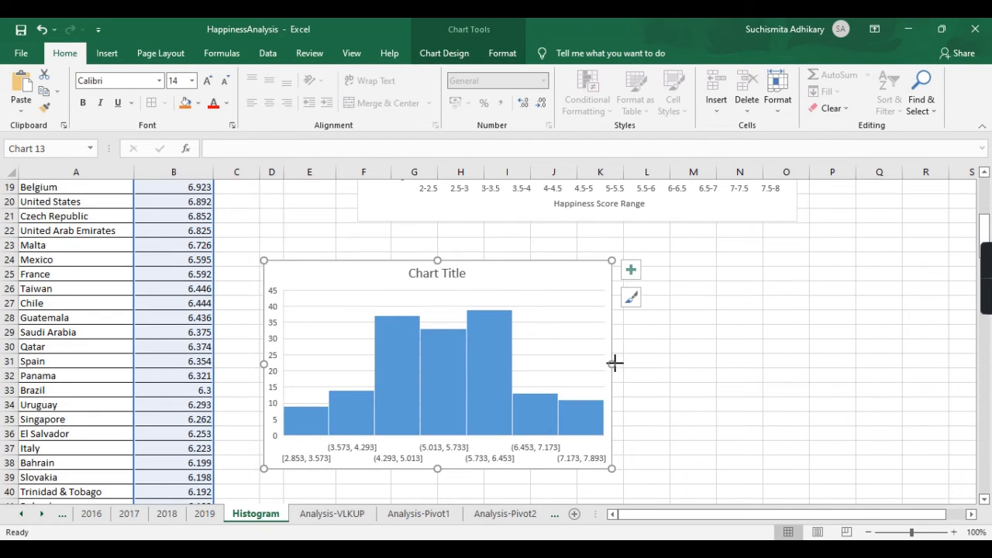
pyautogui.moveTo(612, 363); pyautogui.dragTo(699, 366)
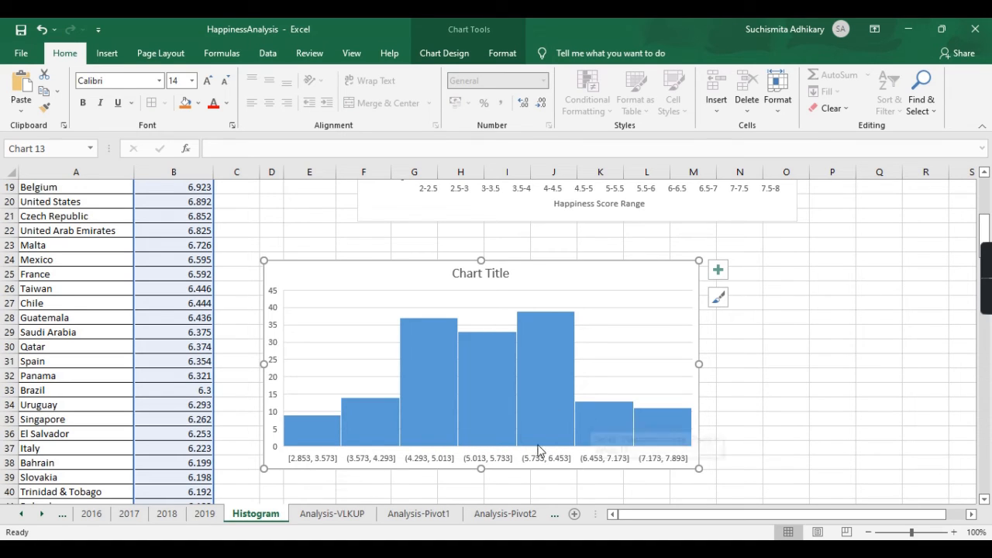
# Step: Open the bin settings in the built-in histogram's horizontal axis formatting options
pyautogui.moveTo(535, 427)
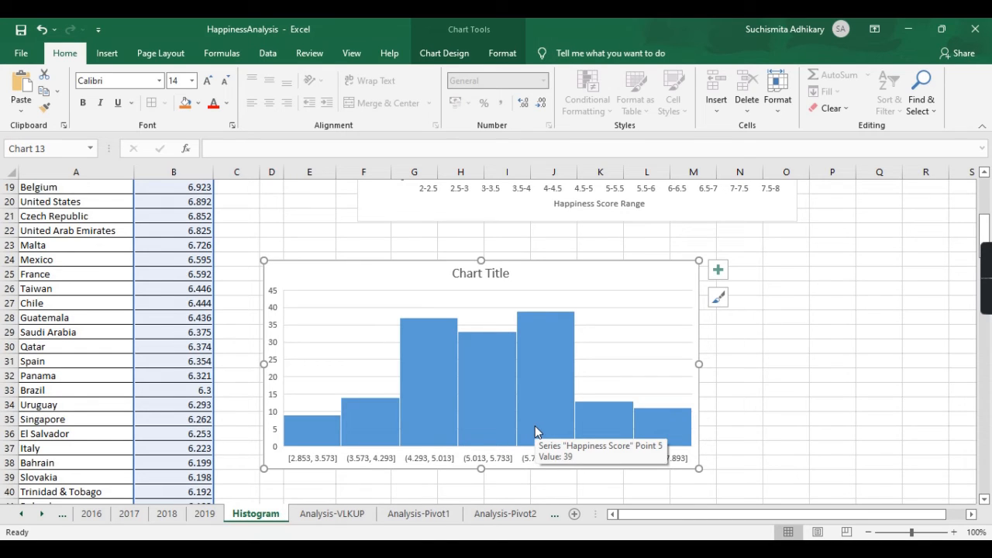
pyautogui.click(535, 432)
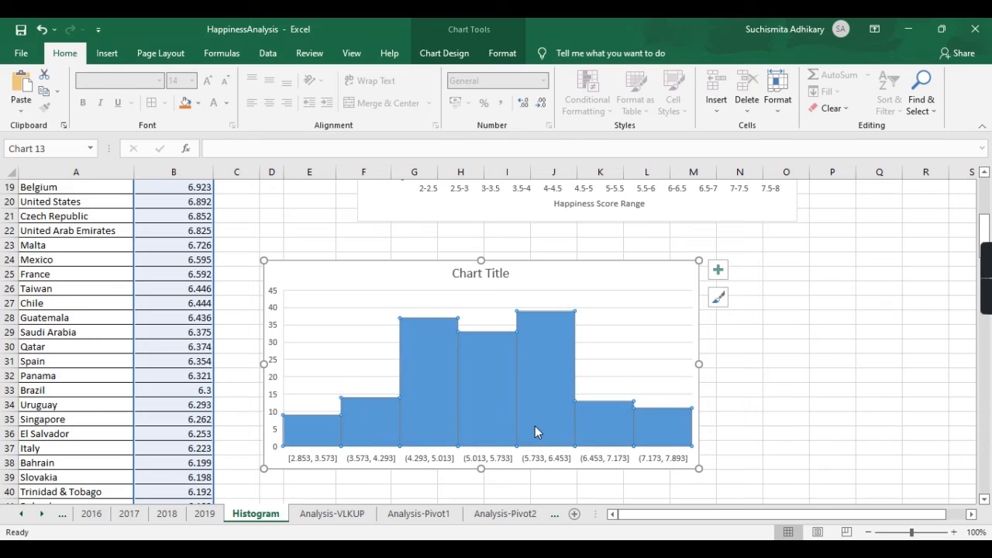
pyautogui.rightClick(630, 366)
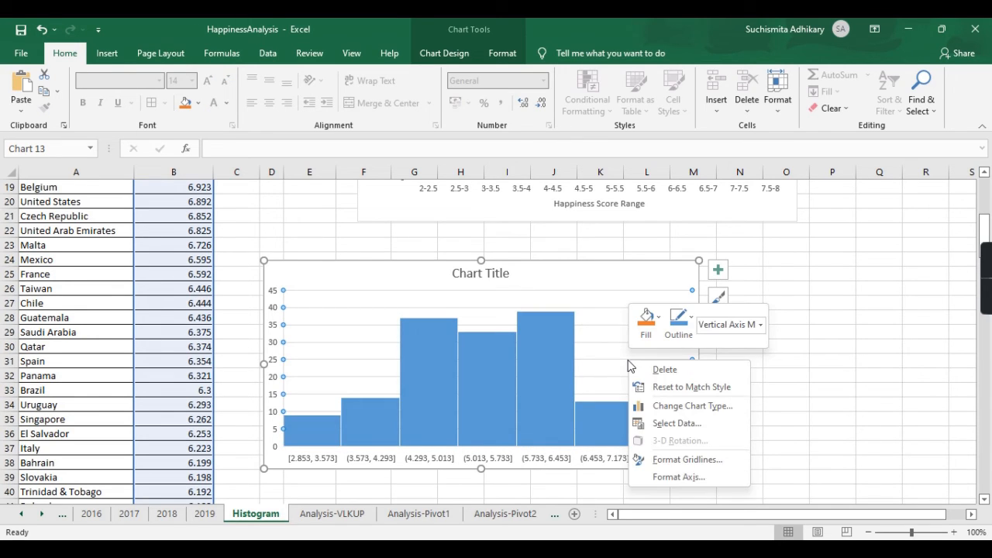
pyautogui.click(698, 477)
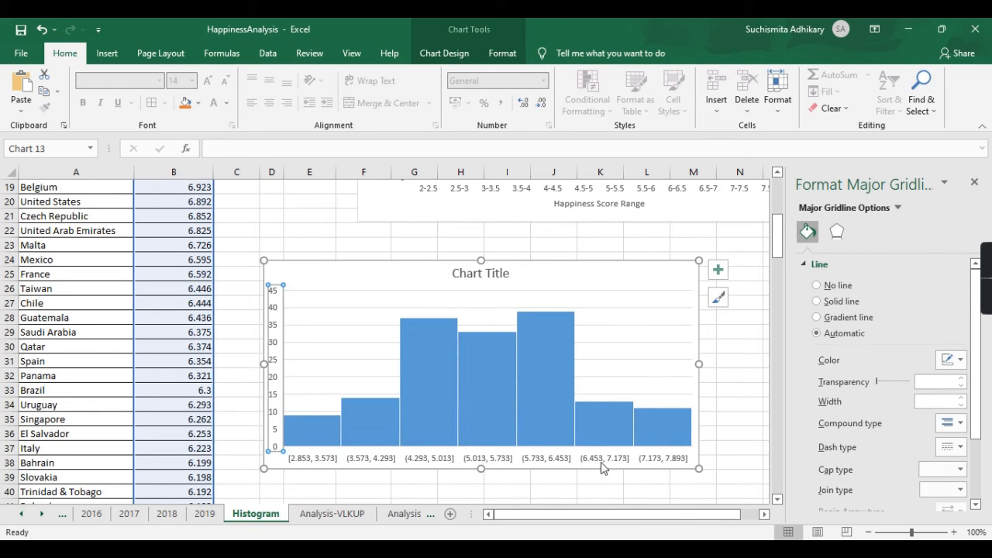
pyautogui.click(898, 208)
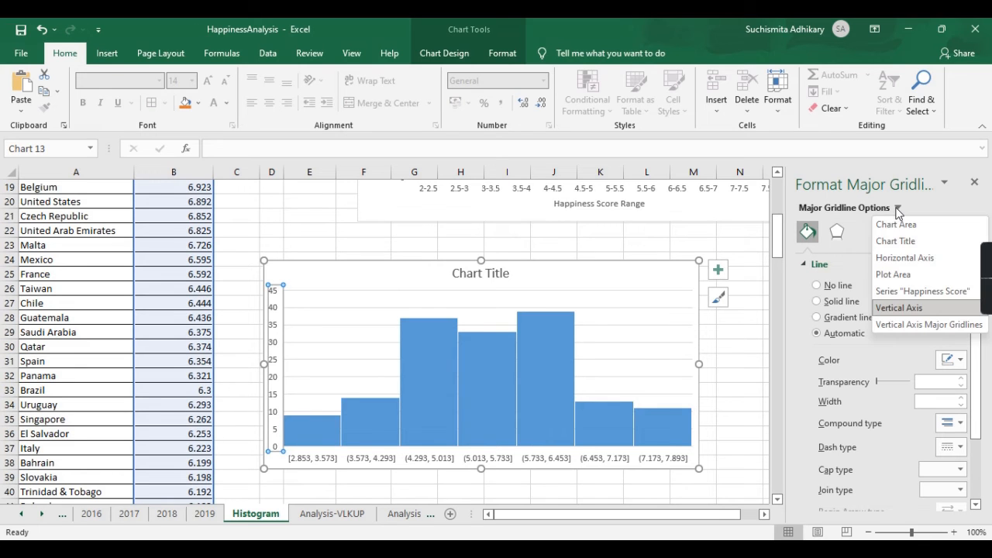
pyautogui.click(890, 259)
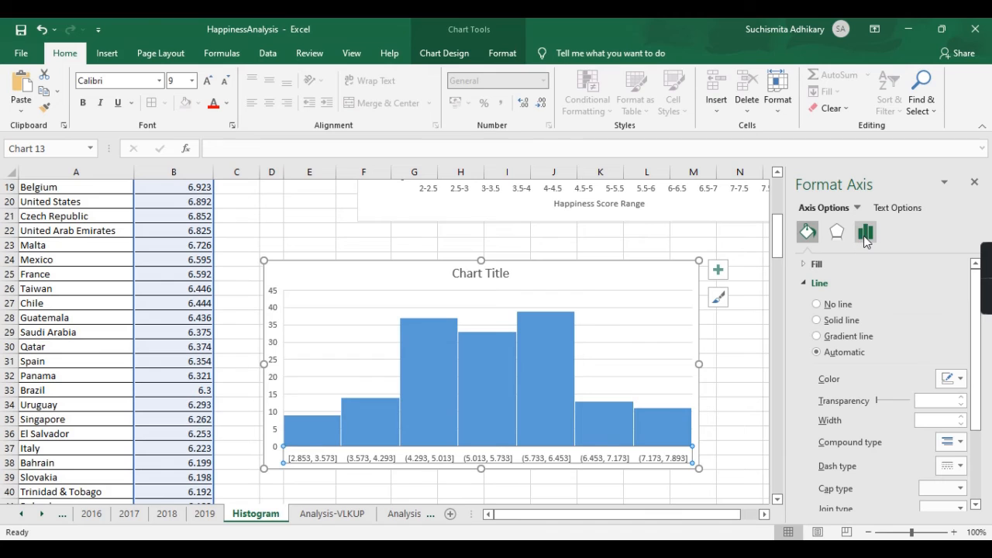
pyautogui.click(866, 232)
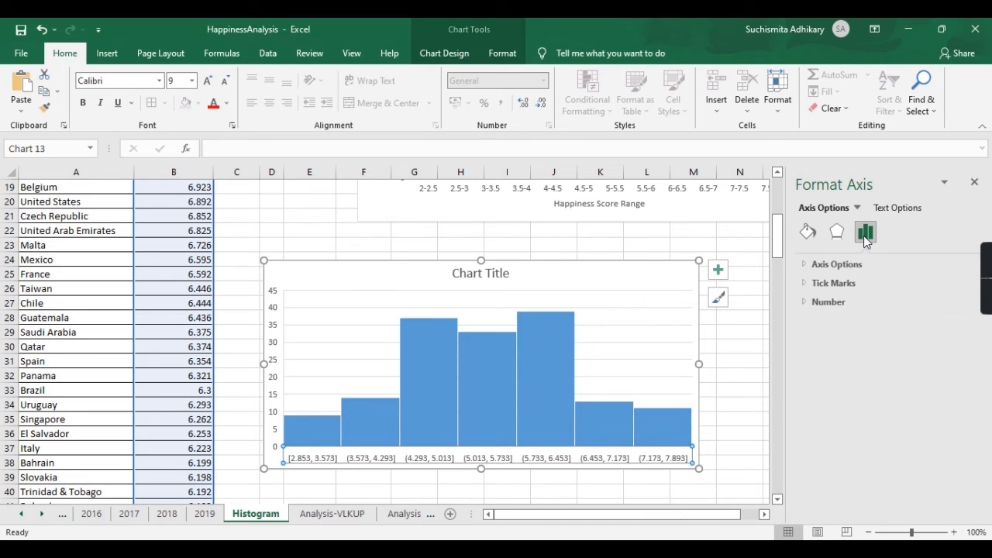
pyautogui.click(810, 266)
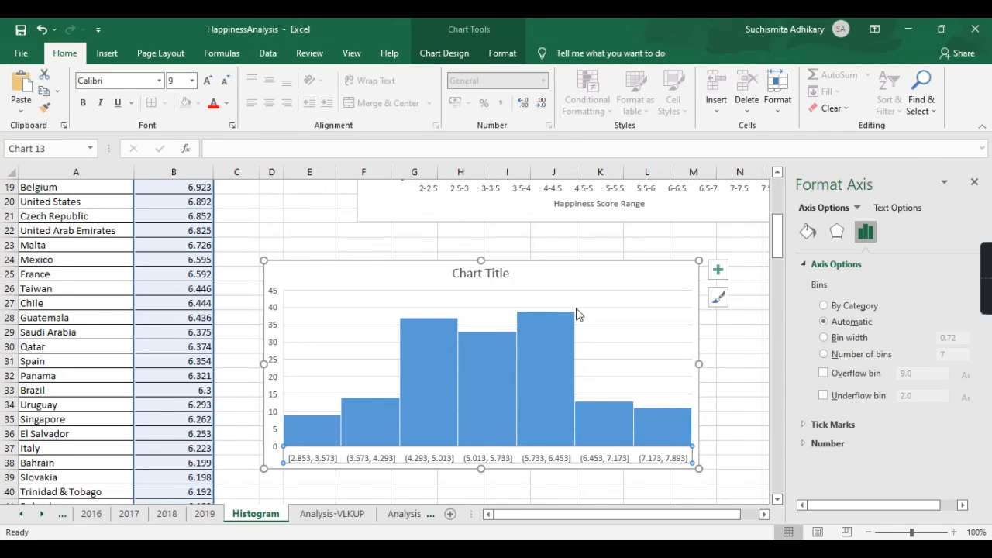
# Step: Enlarge the built-in histogram so its lower edge reaches about row 41, making it slightly wider within column M
pyautogui.scroll(3, 580, 313)
pyautogui.scroll(3, 576, 314)
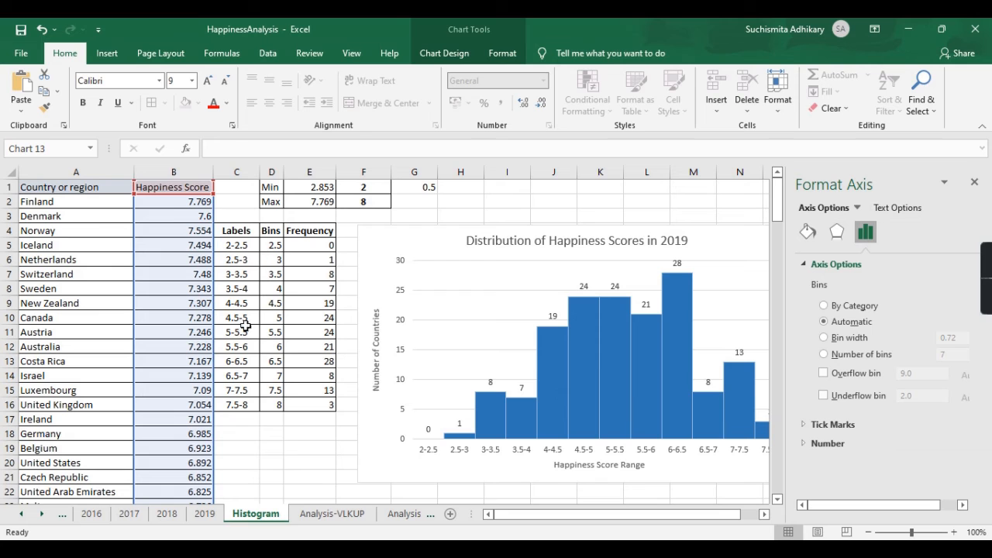
pyautogui.scroll(-8, 279, 439)
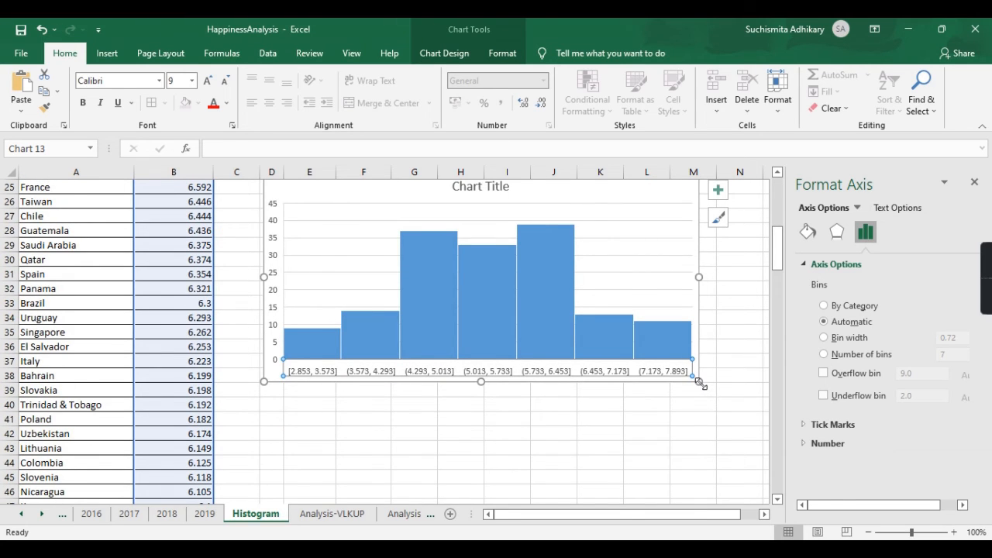
pyautogui.moveTo(698, 381); pyautogui.dragTo(709, 419)
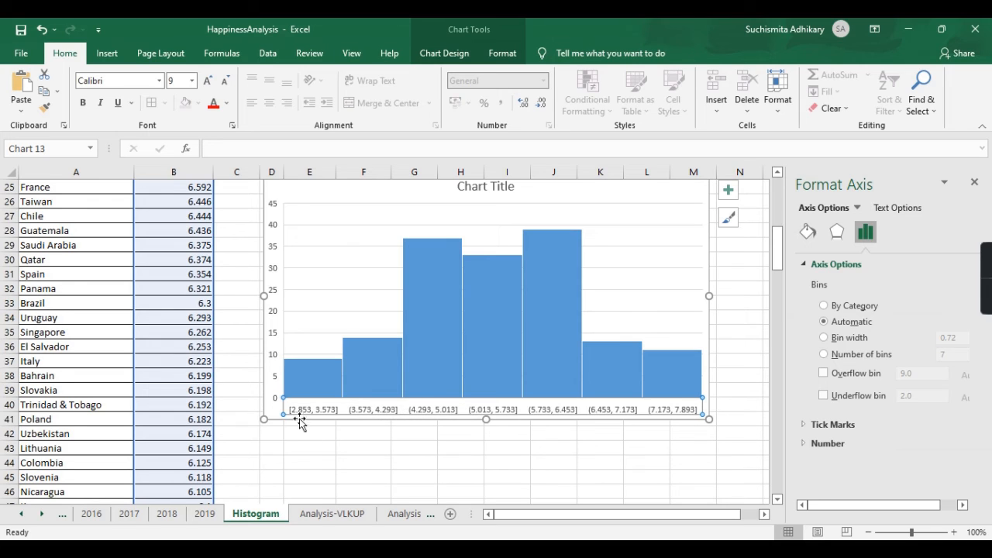
# Step: Set the horizontal axis bin width of the built-in histogram to 0.5 and deselect the chart
pyautogui.scroll(5, 233, 303)
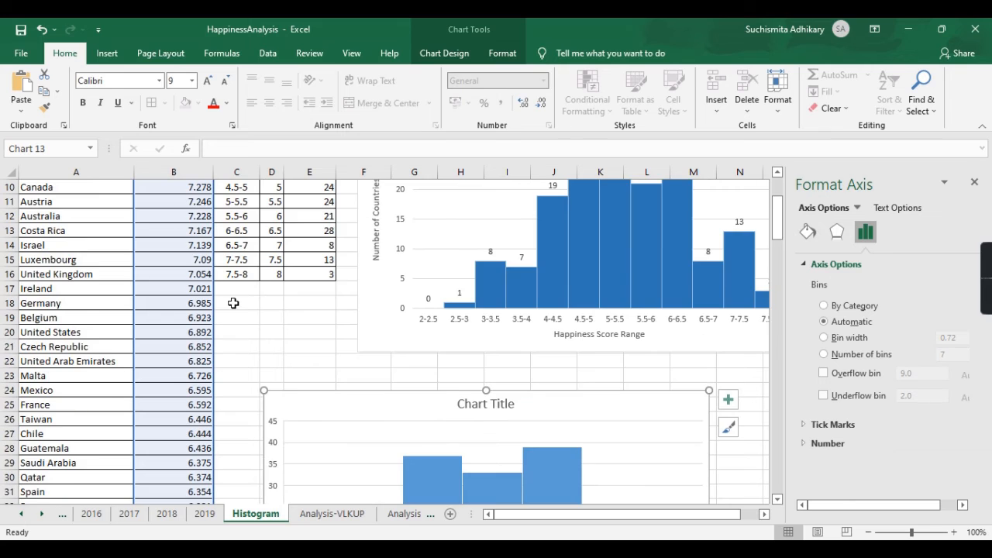
pyautogui.scroll(-5, 234, 303)
pyautogui.scroll(8, 234, 303)
pyautogui.scroll(-9, 233, 303)
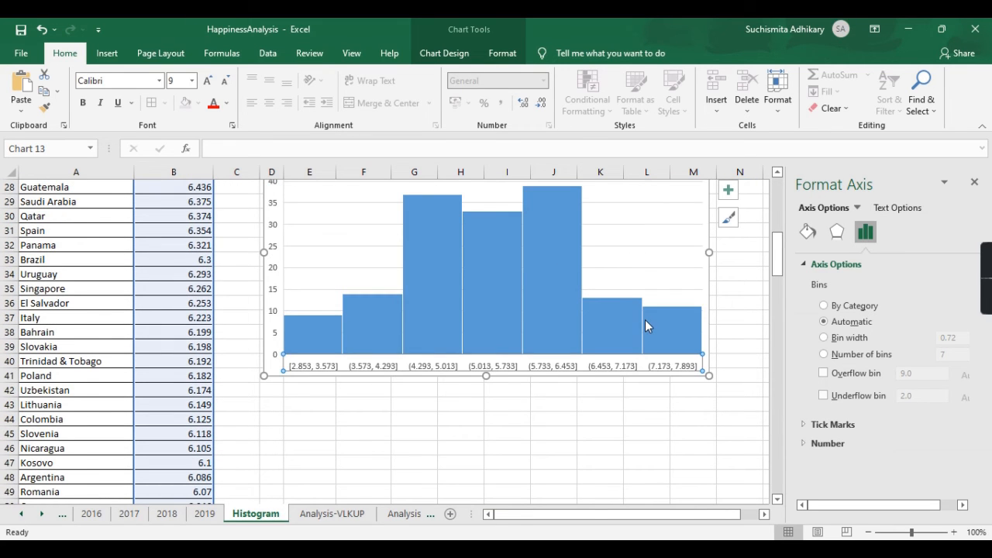
pyautogui.click(825, 338)
pyautogui.click(961, 336)
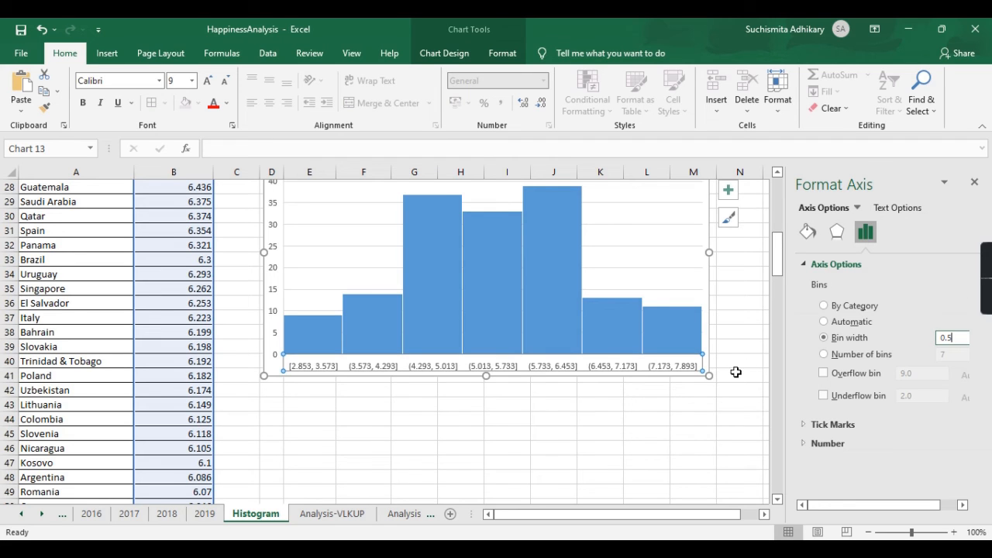
pyautogui.click(736, 374)
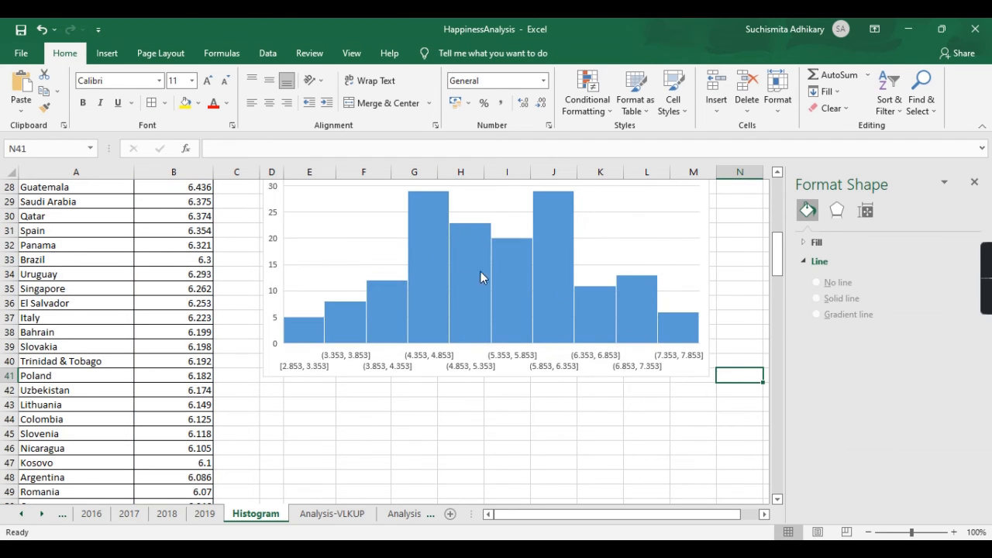
# Step: Move the "Distribution of Happiness Scores in 2019" chart up slightly so it starts at about row 3, and deselect it
pyautogui.scroll(4, 646, 462)
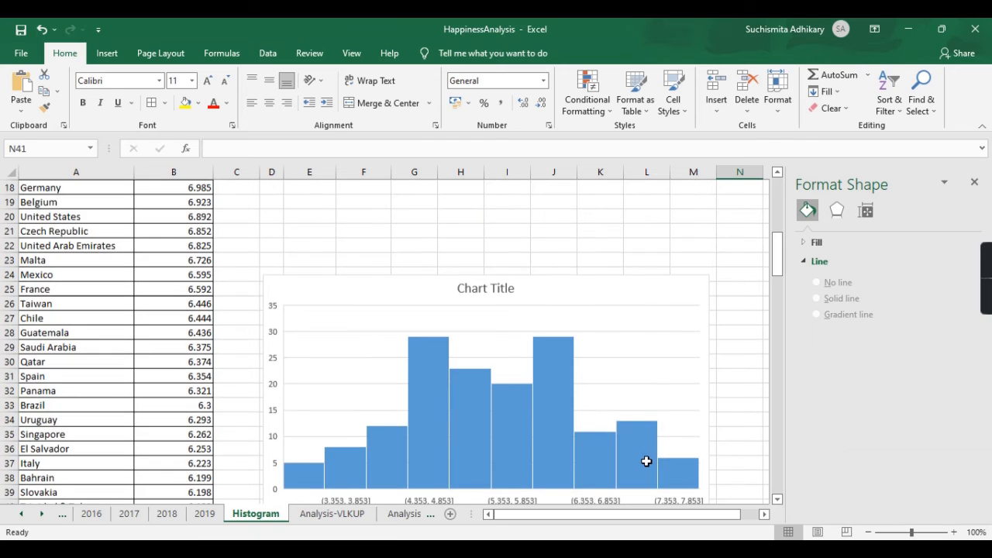
pyautogui.scroll(-7, 646, 461)
pyautogui.scroll(2, 646, 461)
pyautogui.scroll(10, 647, 461)
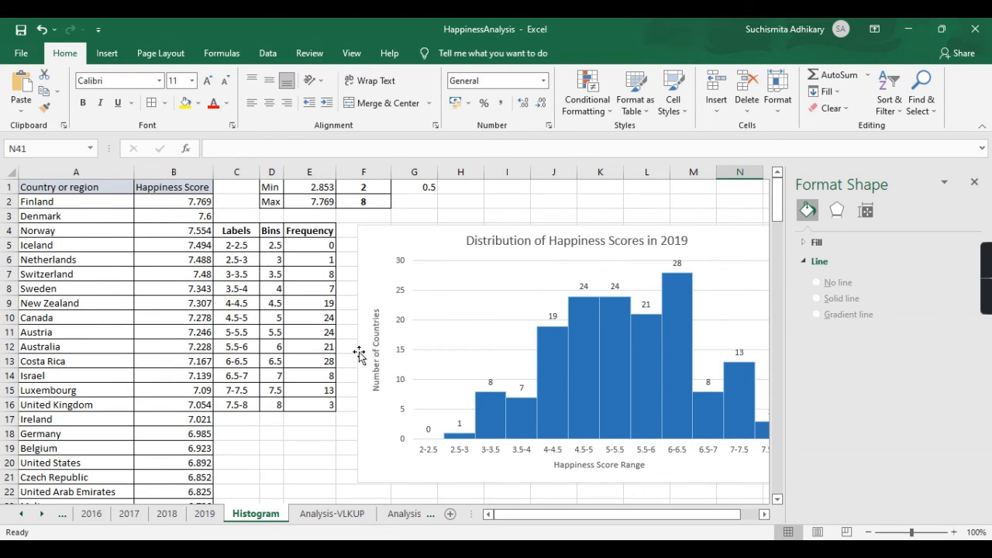
pyautogui.click(397, 232)
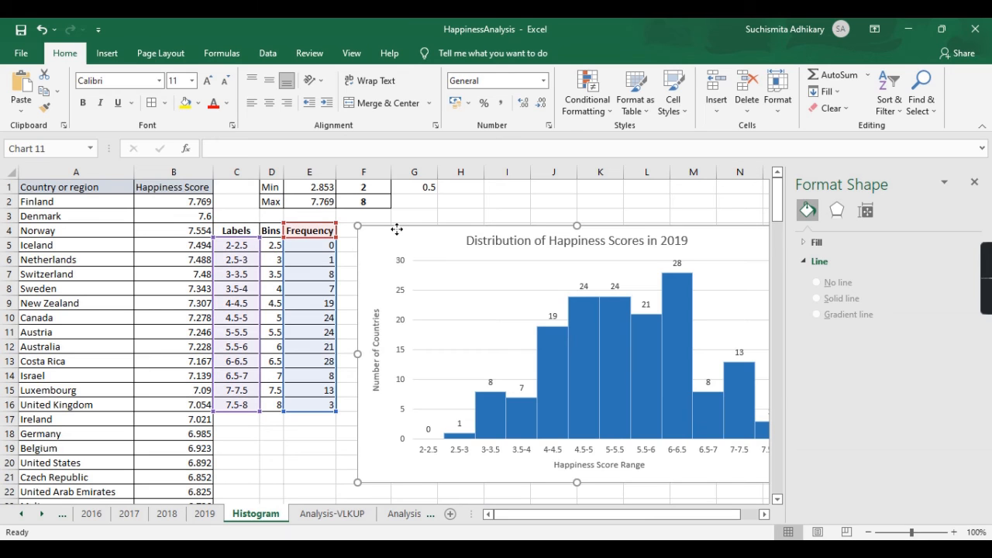
pyautogui.moveTo(394, 232); pyautogui.dragTo(392, 222)
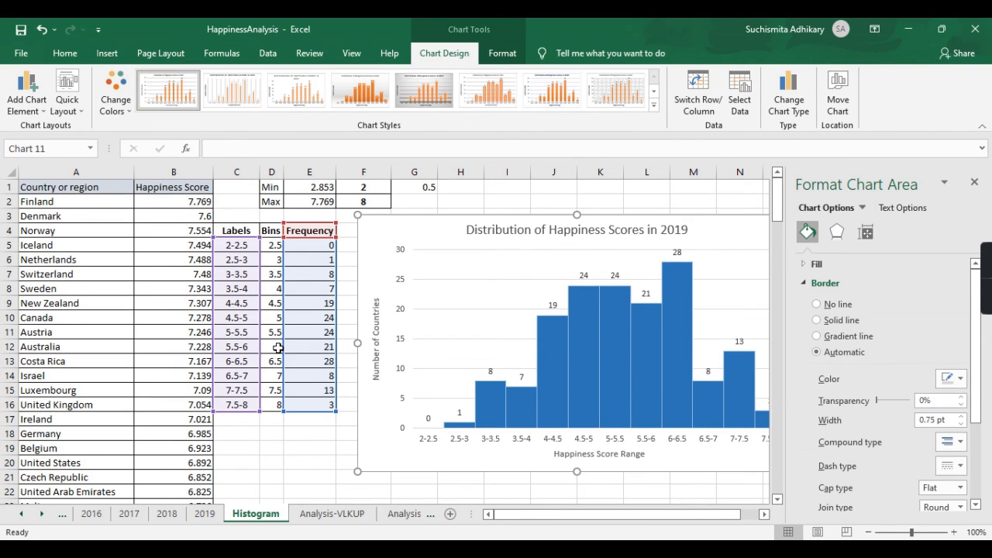
pyautogui.click(296, 436)
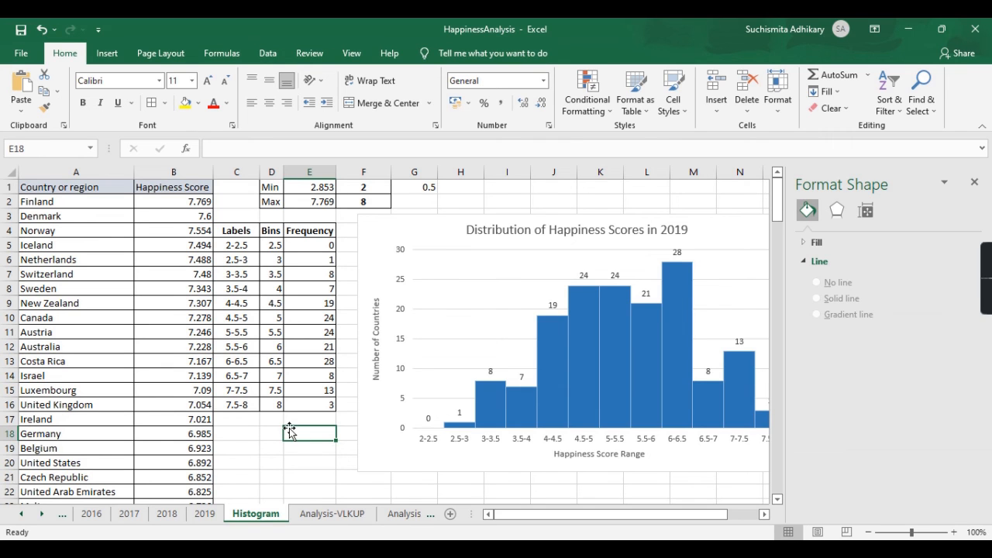
# Step: Select the built-in histogram's horizontal axis and bring up its bin options for formatting
pyautogui.scroll(-9, 283, 444)
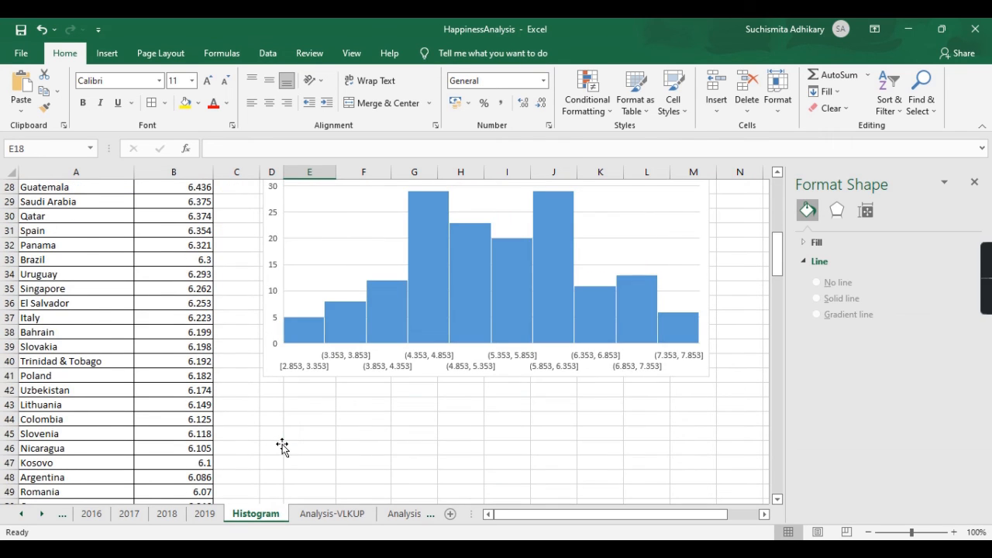
pyautogui.click(485, 332)
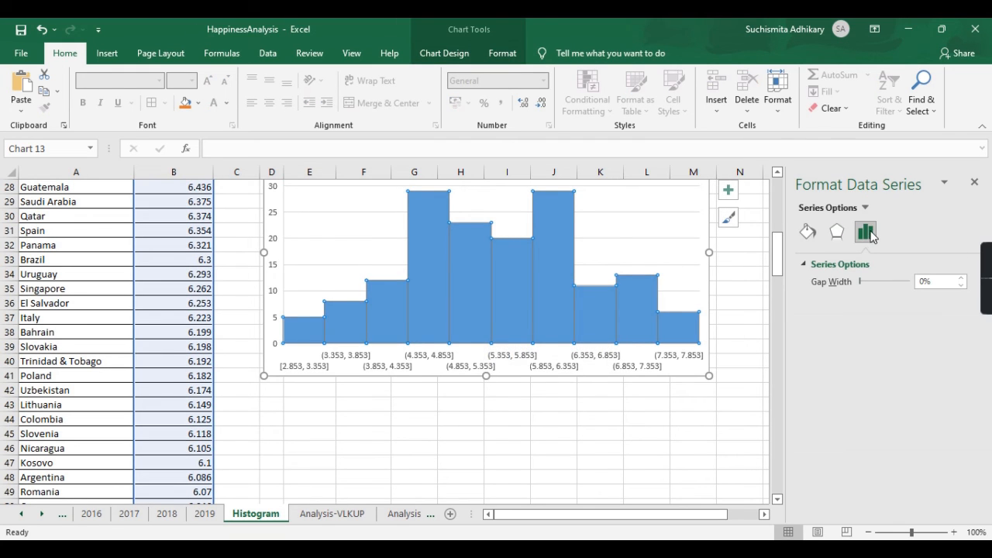
pyautogui.click(697, 265)
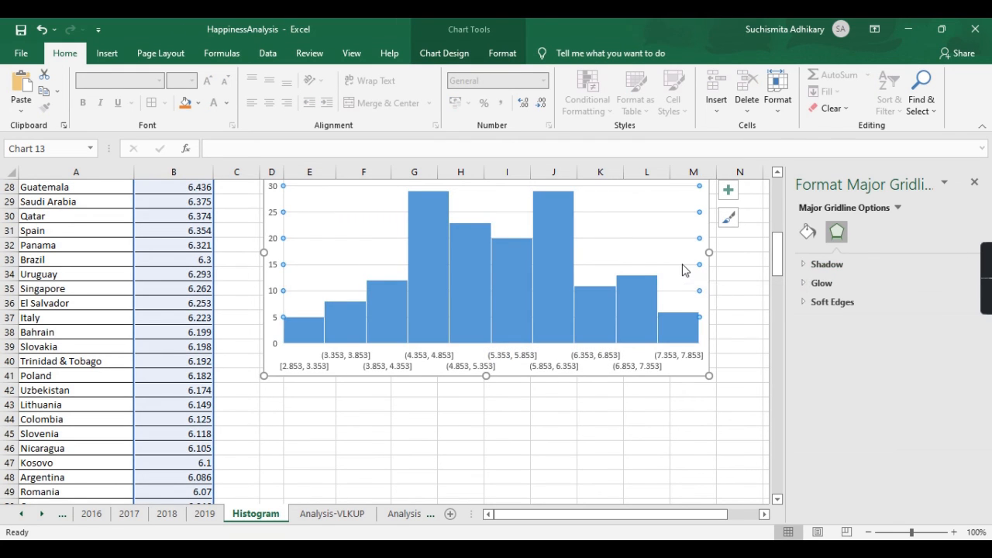
pyautogui.rightClick(684, 265)
pyautogui.click(743, 382)
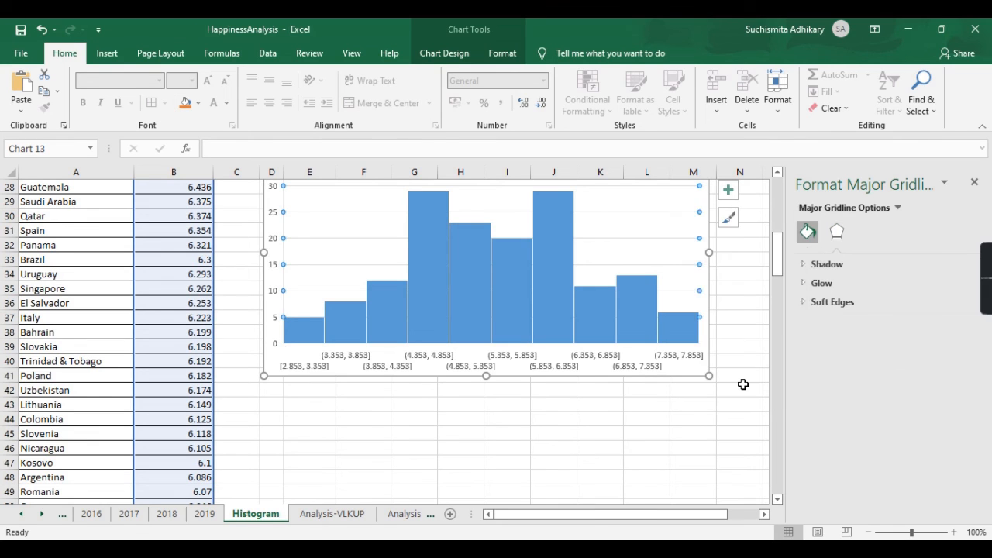
pyautogui.click(897, 208)
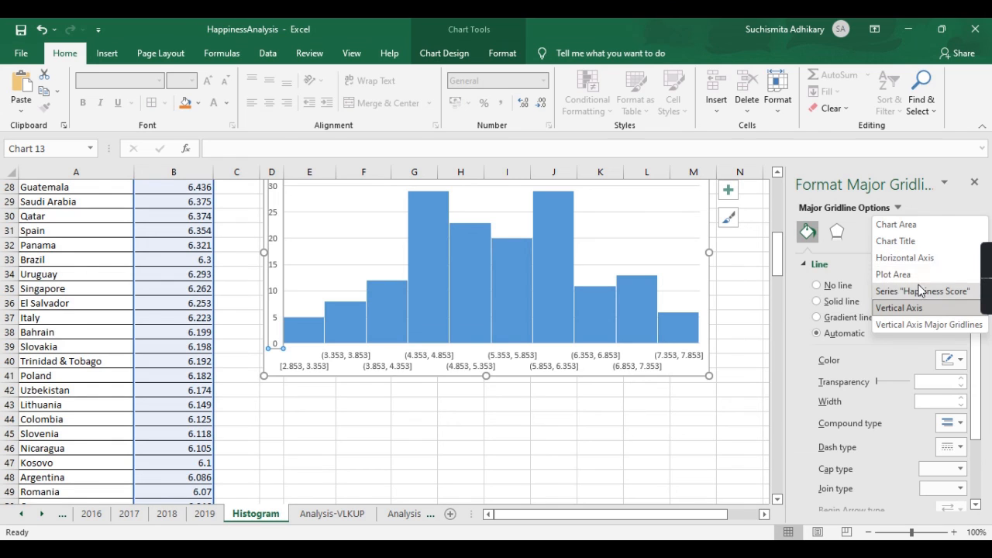
pyautogui.click(925, 257)
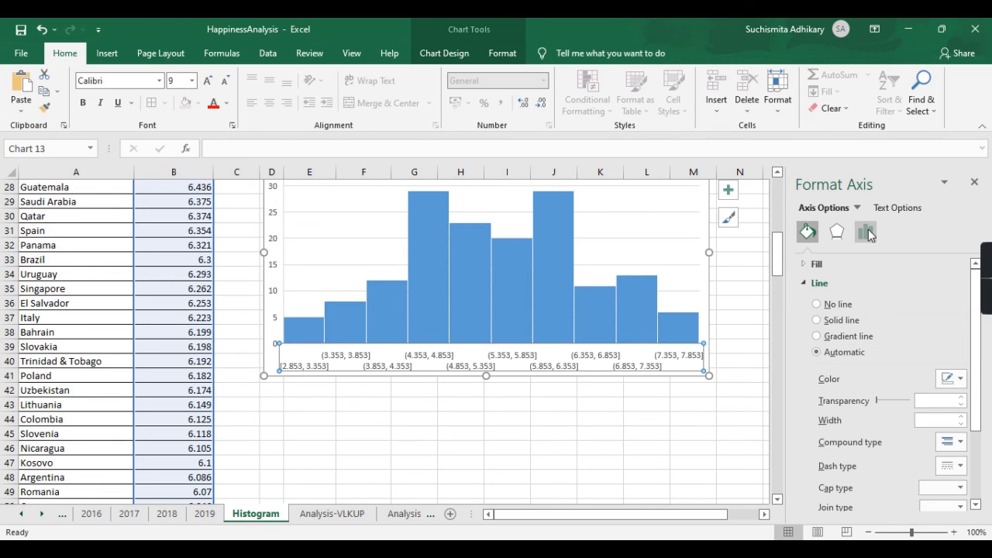
pyautogui.click(866, 231)
pyautogui.click(825, 268)
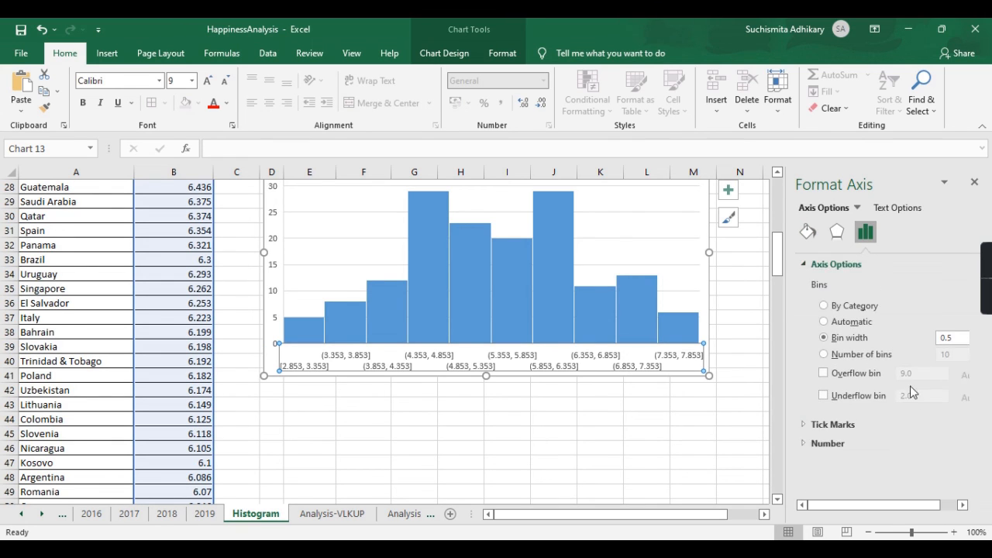
# Step: Switch the built-in histogram's binning from bin width to number of bins and set it to 15
pyautogui.click(824, 354)
pyautogui.click(961, 354)
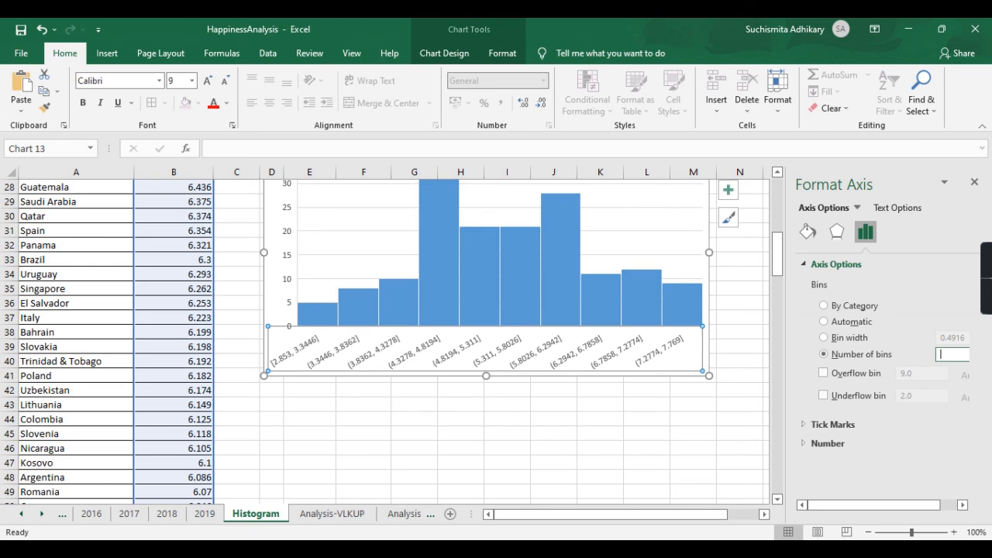
pyautogui.write('5')
pyautogui.press('Return')
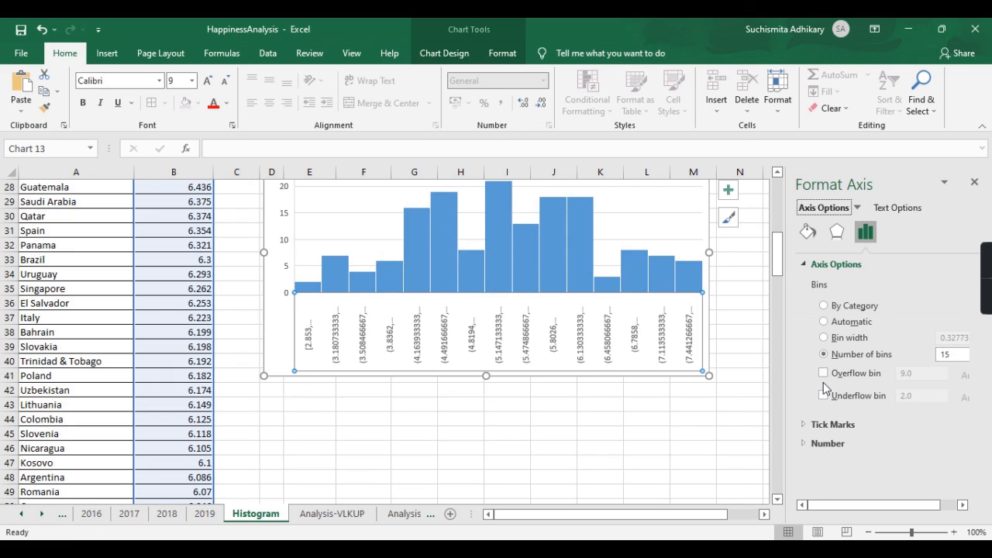
# Step: Try 4 bins in the built-in histogram and settle on 8 as the number of bins
pyautogui.click(955, 354)
pyautogui.press('BackSpace')
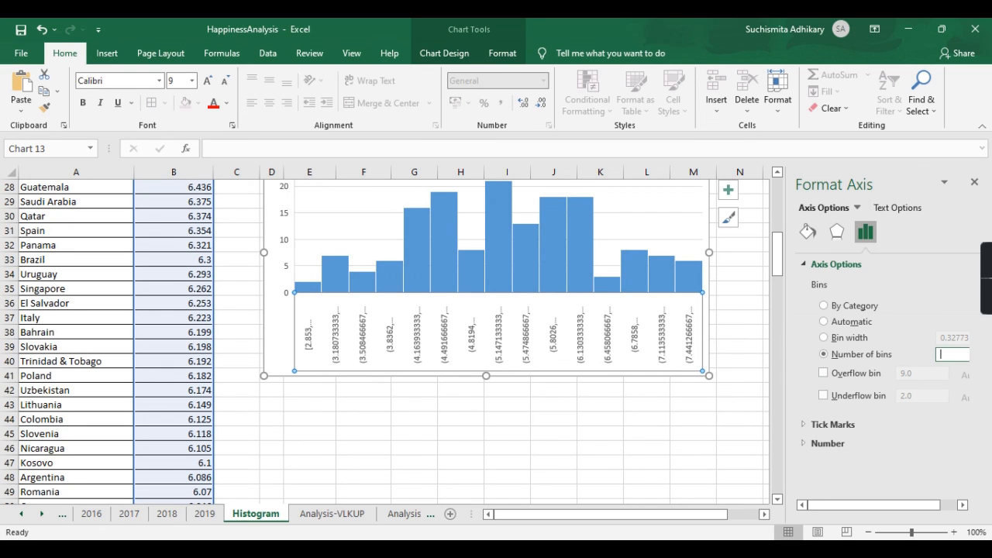
pyautogui.press('Return')
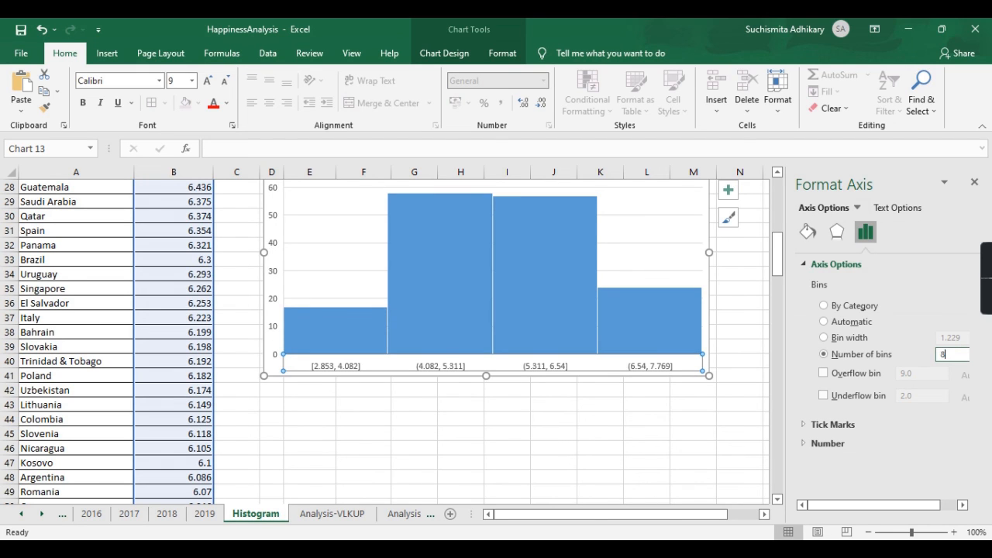
pyautogui.press('Return')
pyautogui.scroll(2, 616, 397)
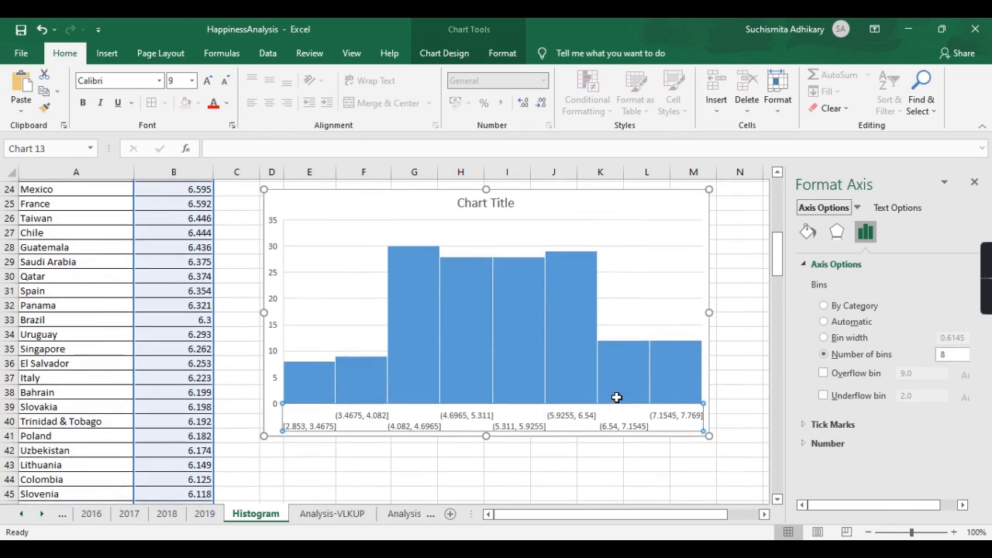
pyautogui.scroll(2, 616, 398)
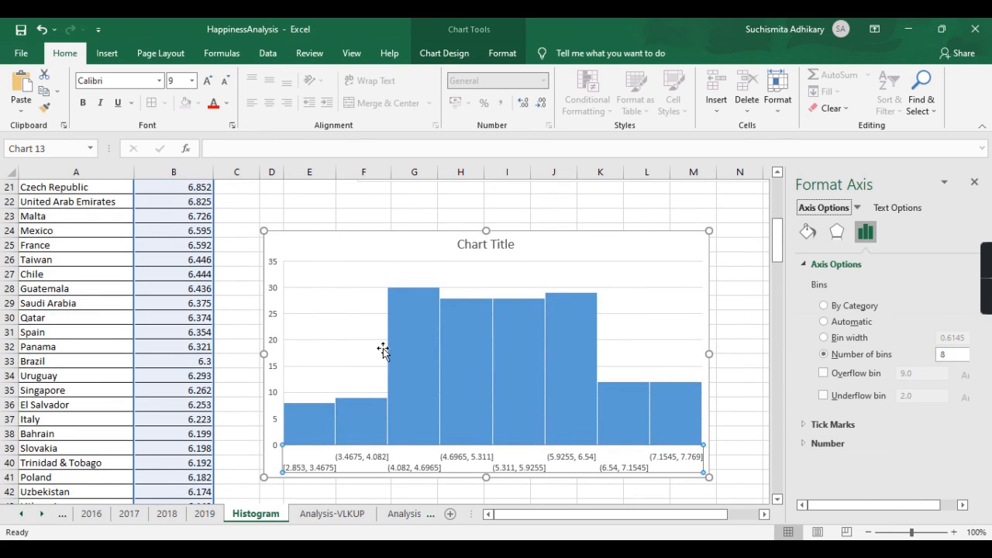